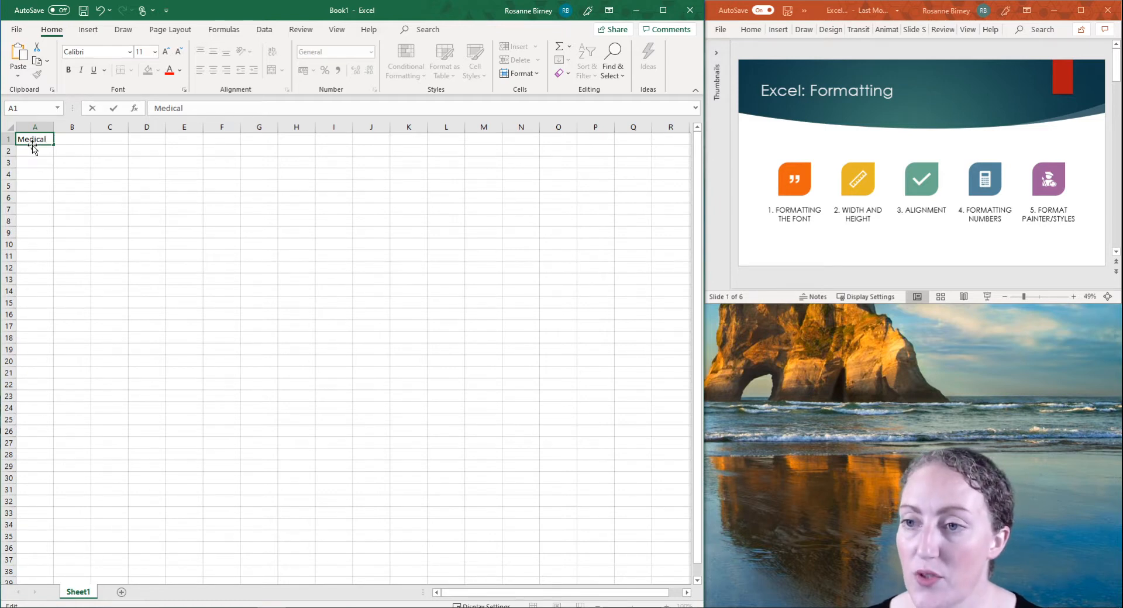
Enter the title "Medical Supply Order Sheet" in cell A1
{"action": "type", "text": "upply"}
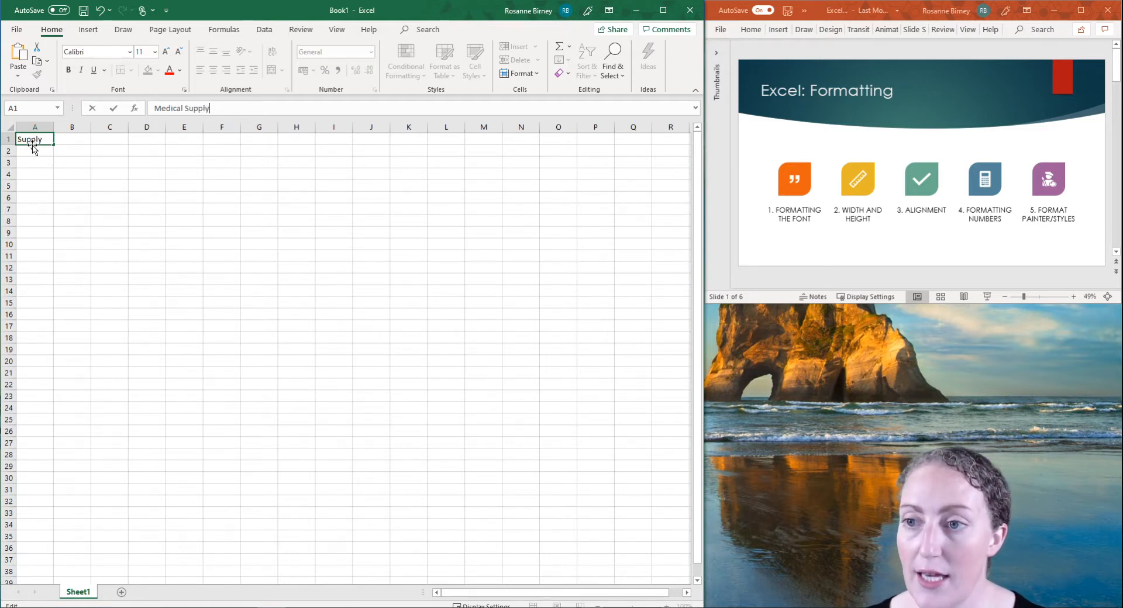
{"action": "type", "text": " Order"}
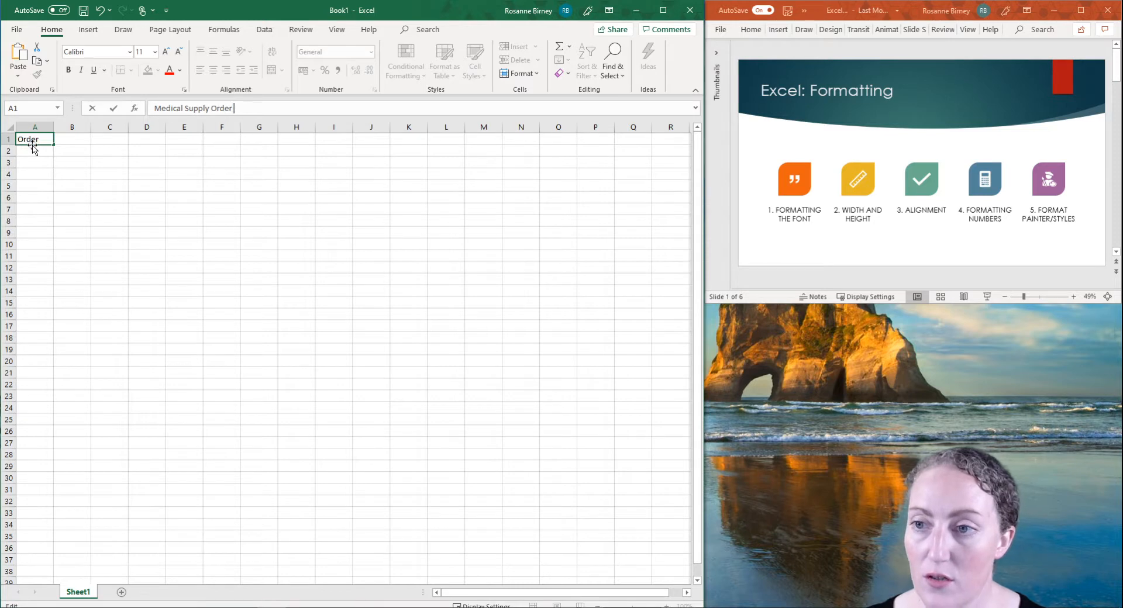
{"action": "type", "text": " Shhe"}
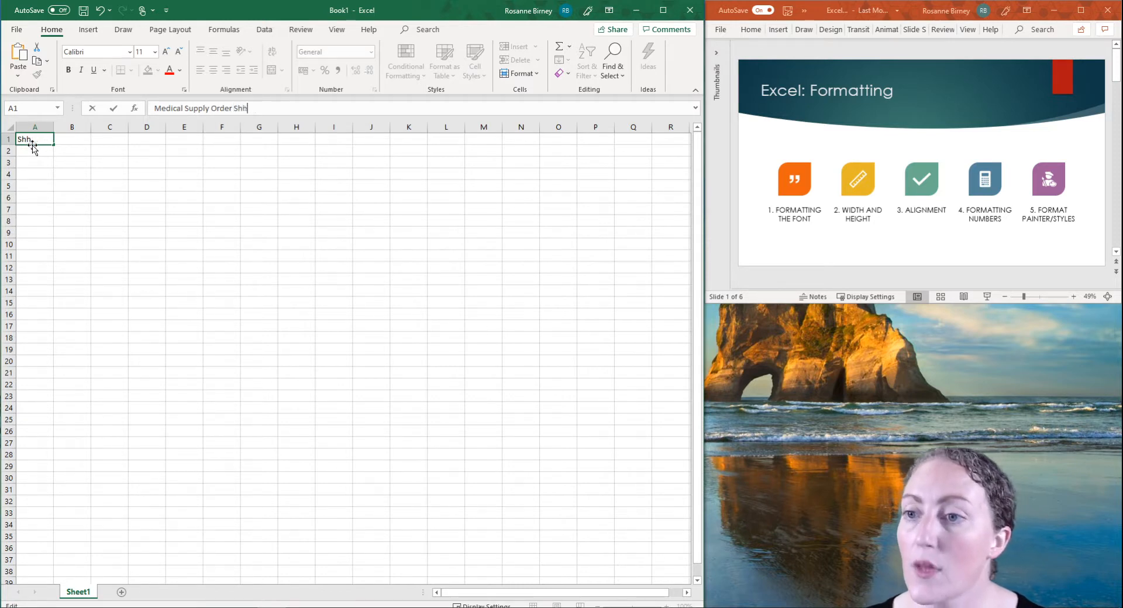
{"action": "key", "text": "BackSpace"}
{"action": "type", "text": "eet"}
{"action": "key", "text": "Return"}
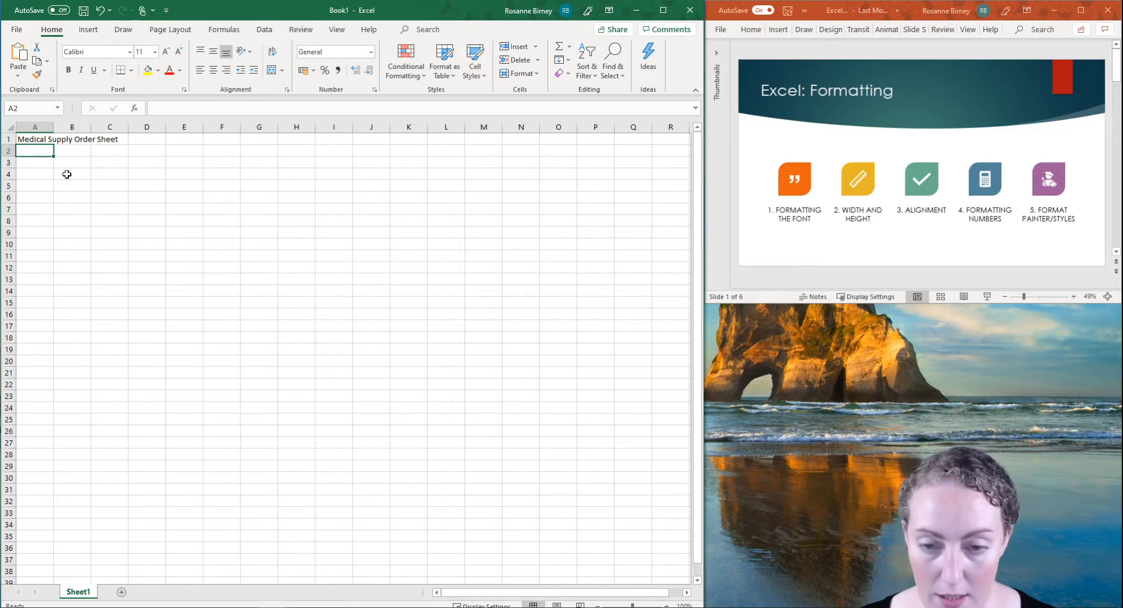
{"action": "scroll", "coordinate": [82, 197], "scroll_direction": "up", "scroll_amount": 10}
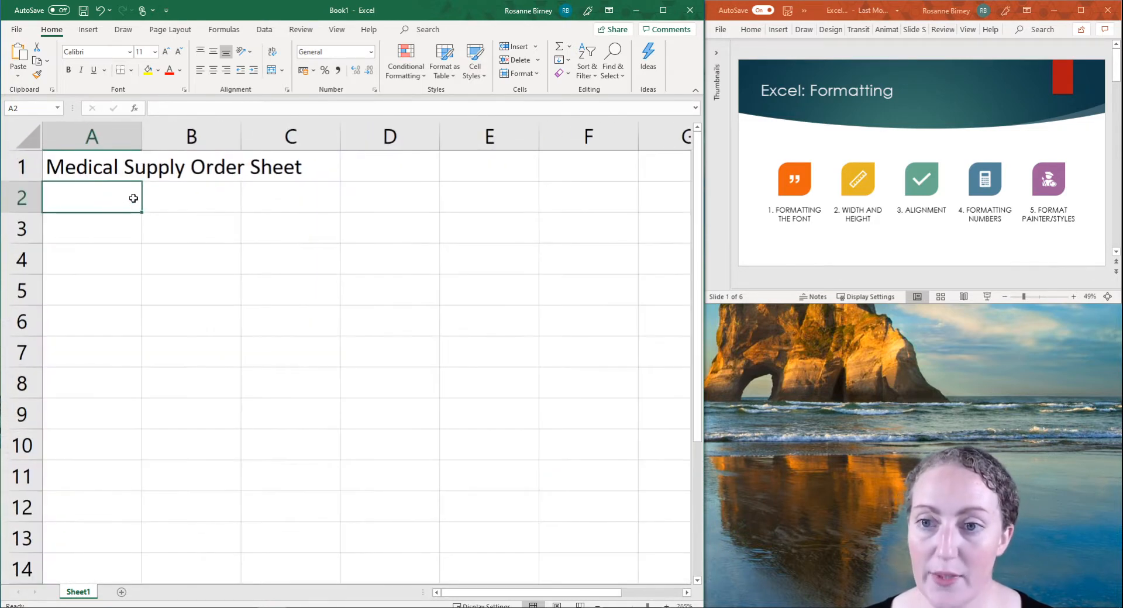
{"action": "left_click", "coordinate": [105, 170]}
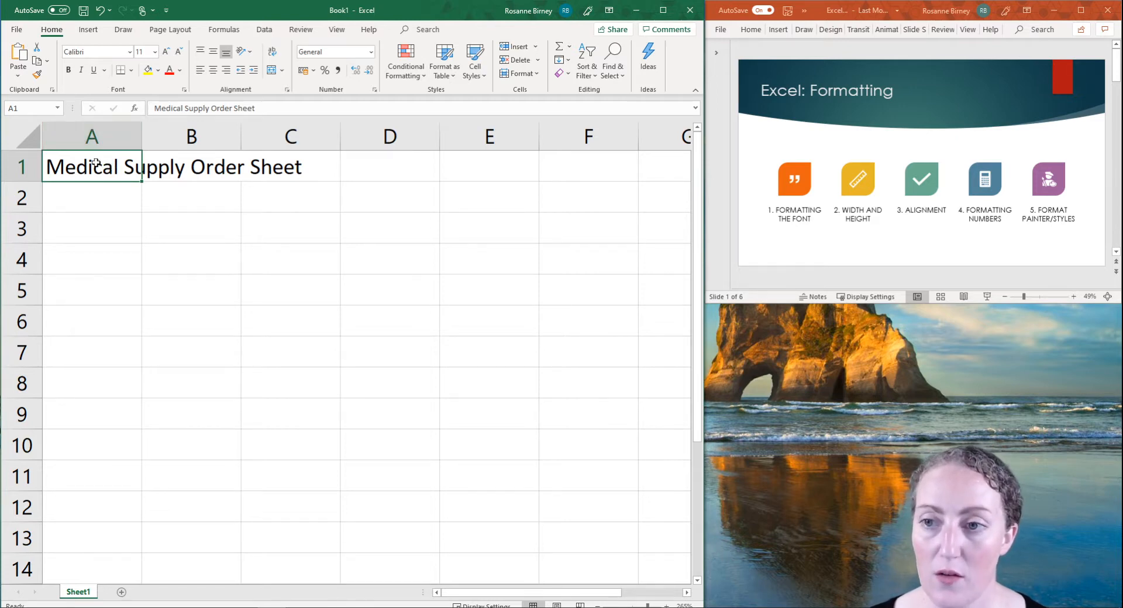
{"action": "left_click", "coordinate": [185, 198]}
{"action": "left_click", "coordinate": [283, 209]}
{"action": "left_click", "coordinate": [283, 227]}
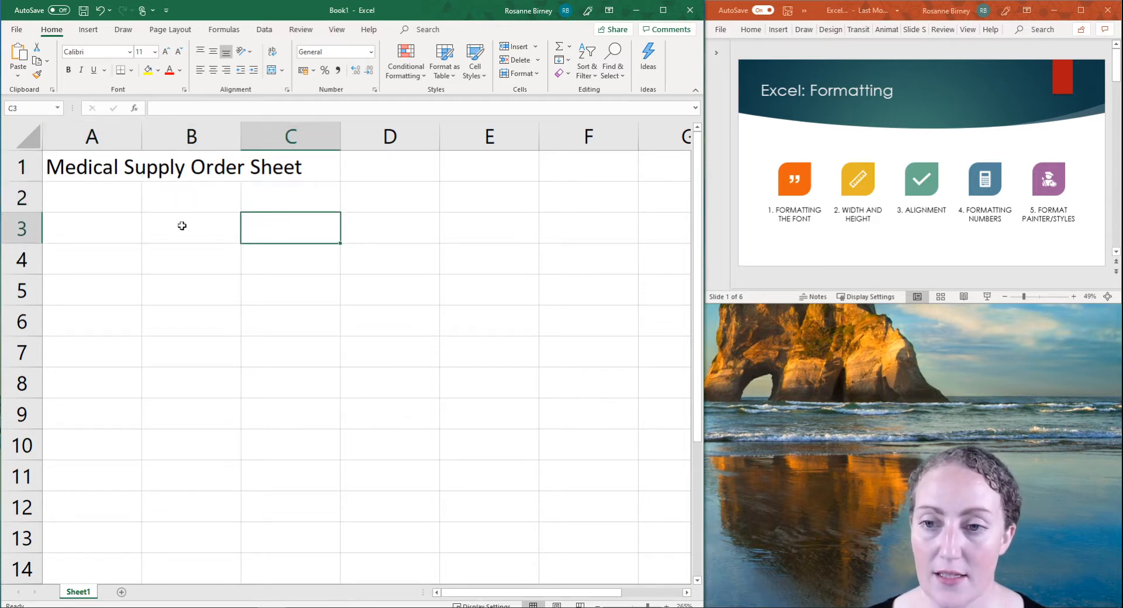
{"action": "left_click", "coordinate": [182, 220]}
{"action": "left_click", "coordinate": [184, 198]}
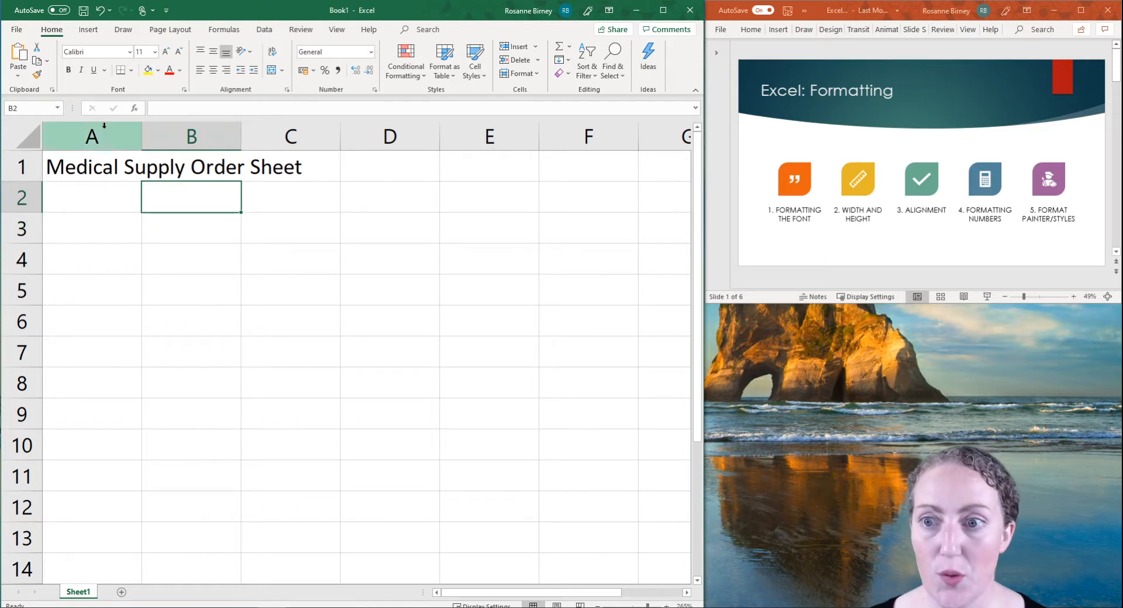
Format the title in cell A1 with the Arial Nova font at size 18
{"action": "left_click", "coordinate": [111, 174]}
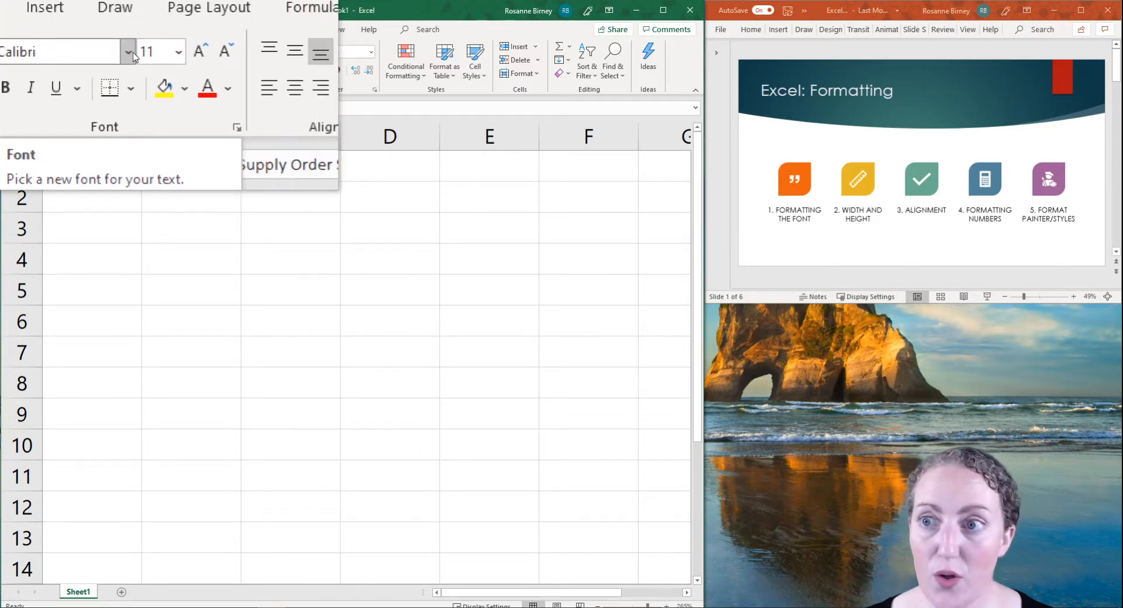
{"action": "left_click", "coordinate": [128, 52]}
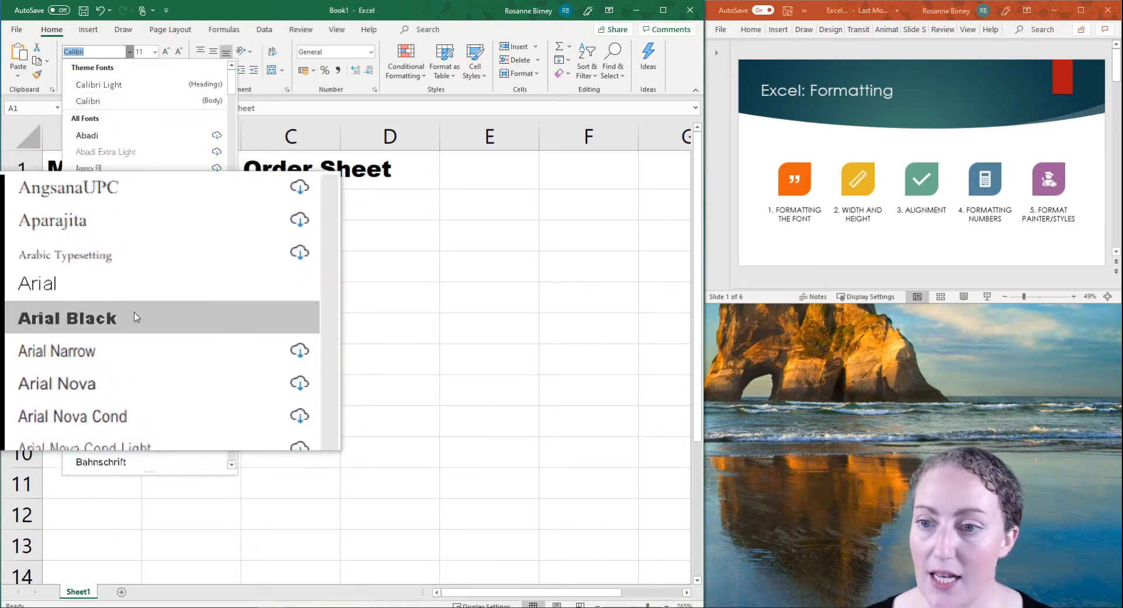
{"action": "left_click", "coordinate": [128, 349]}
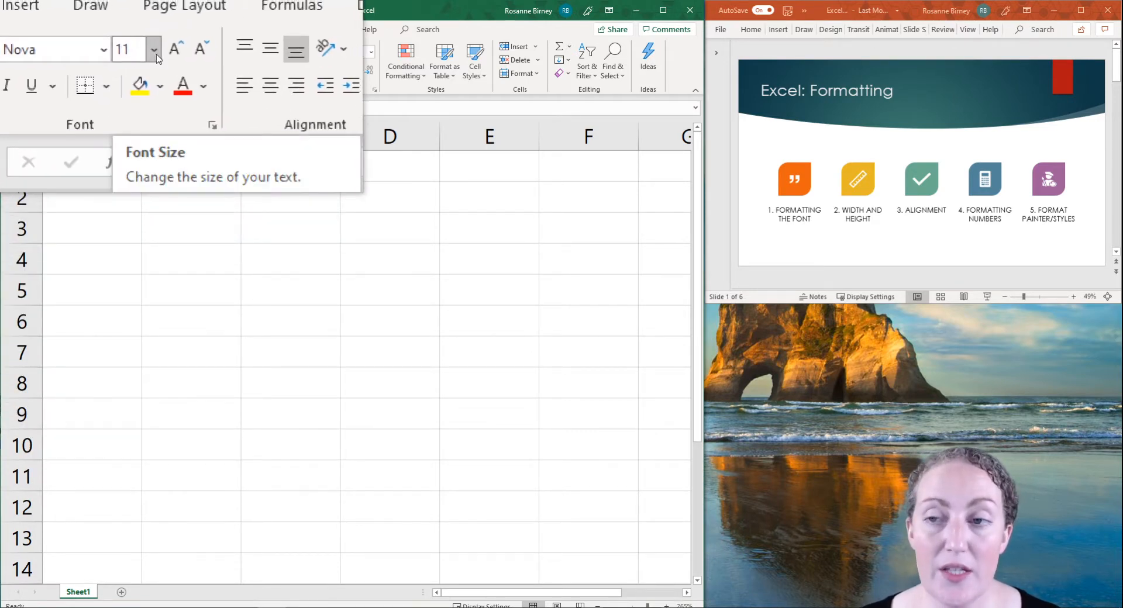
{"action": "left_click", "coordinate": [154, 51]}
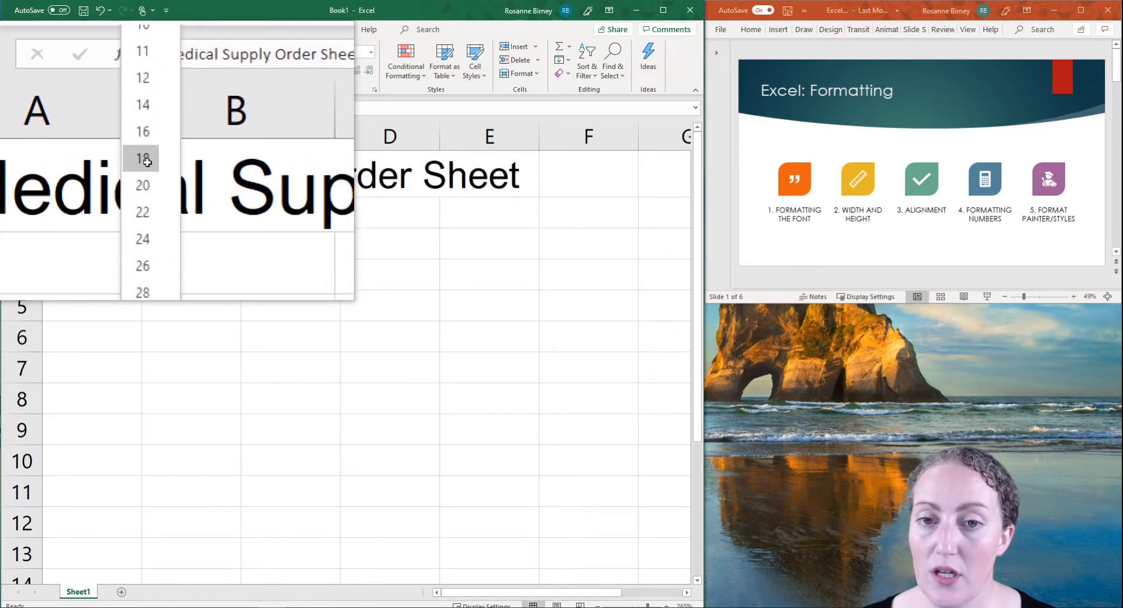
{"action": "left_click", "coordinate": [147, 162]}
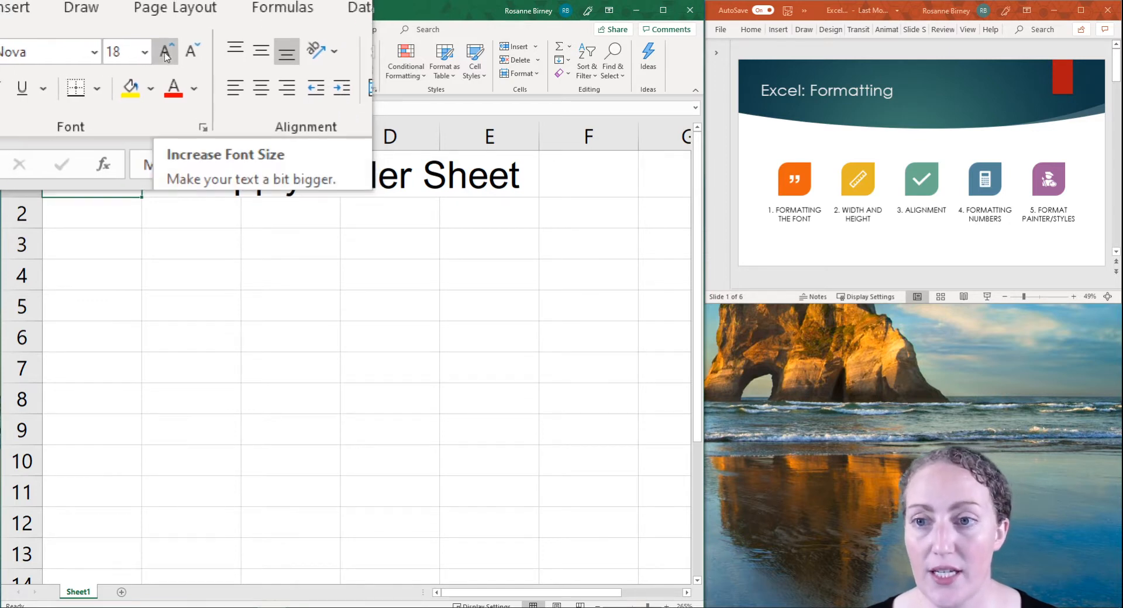
Increase the title's font size stepwise to 20 or more, and reduce it stepwise to 16
{"action": "left_click", "coordinate": [166, 56]}
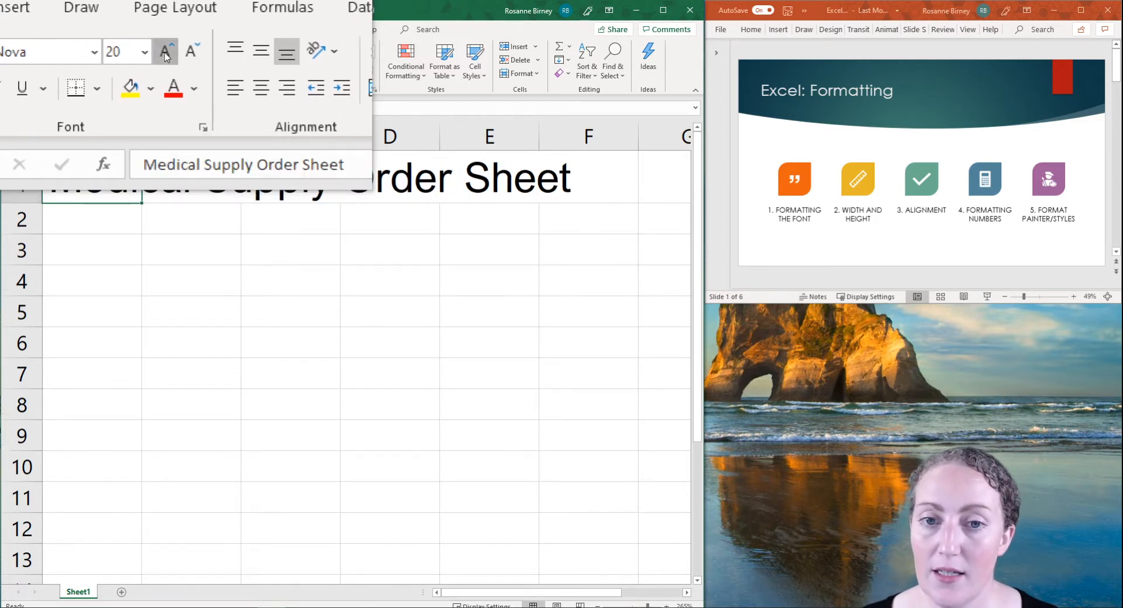
{"action": "left_click", "coordinate": [165, 56]}
{"action": "left_click", "coordinate": [182, 56]}
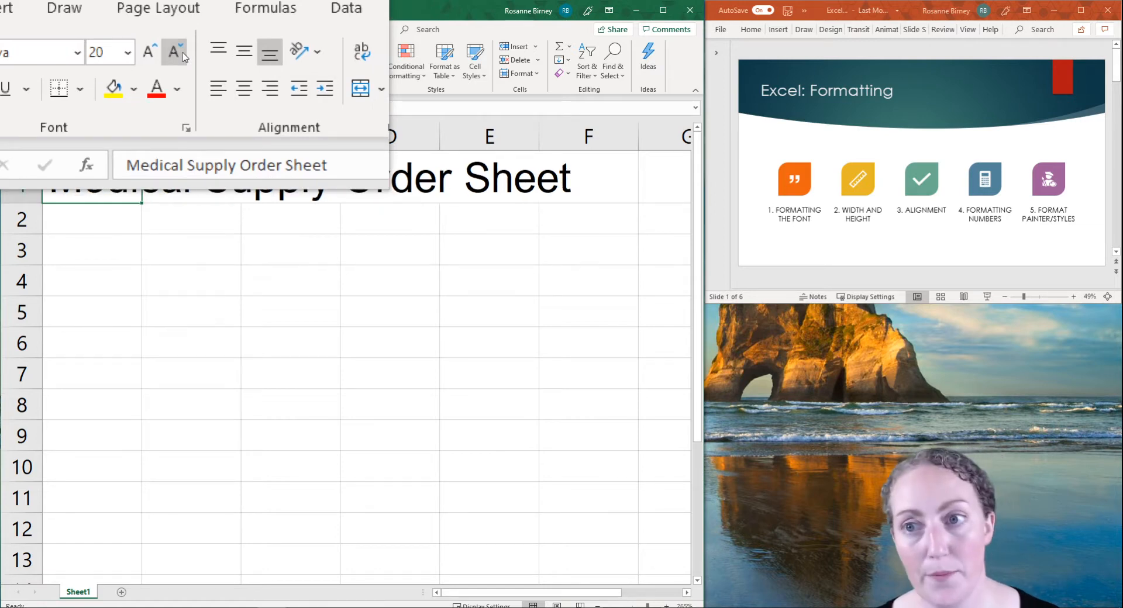
{"action": "left_click", "coordinate": [183, 56]}
{"action": "left_click", "coordinate": [184, 56]}
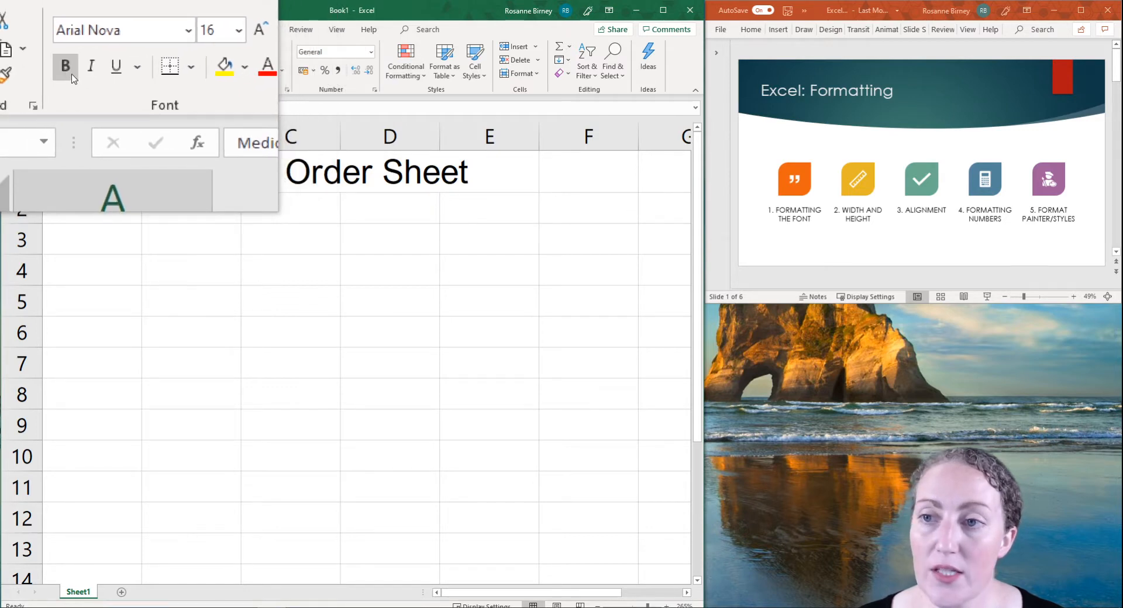
Make the title bold, underlined and italic, and remove the italic and underline so only bold is kept
{"action": "left_click", "coordinate": [69, 73]}
{"action": "key", "text": "ctrl+u"}
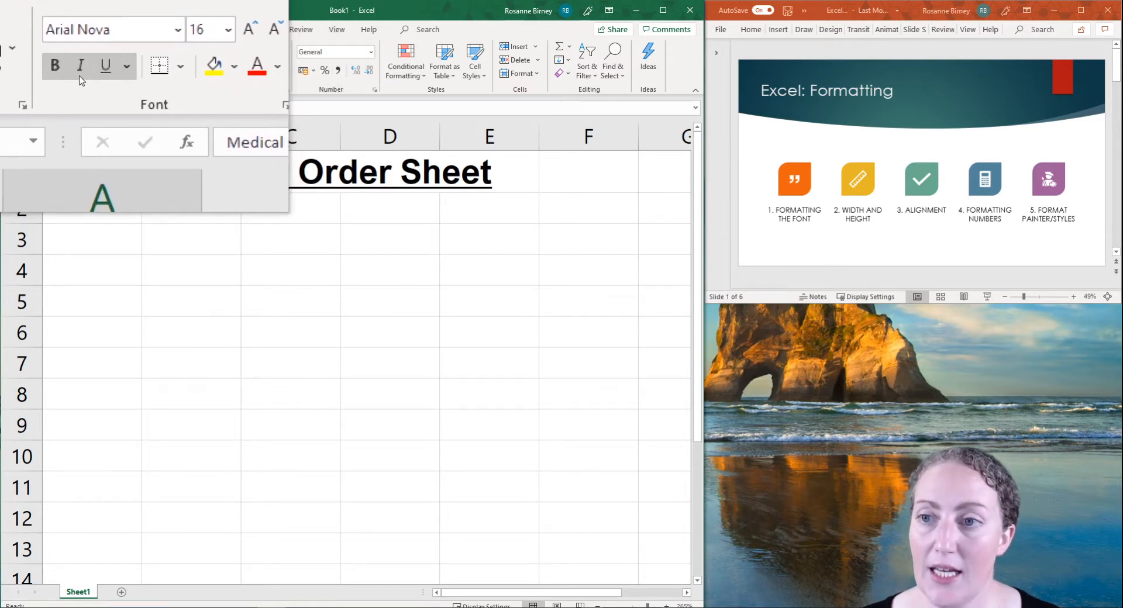
{"action": "left_click", "coordinate": [81, 76]}
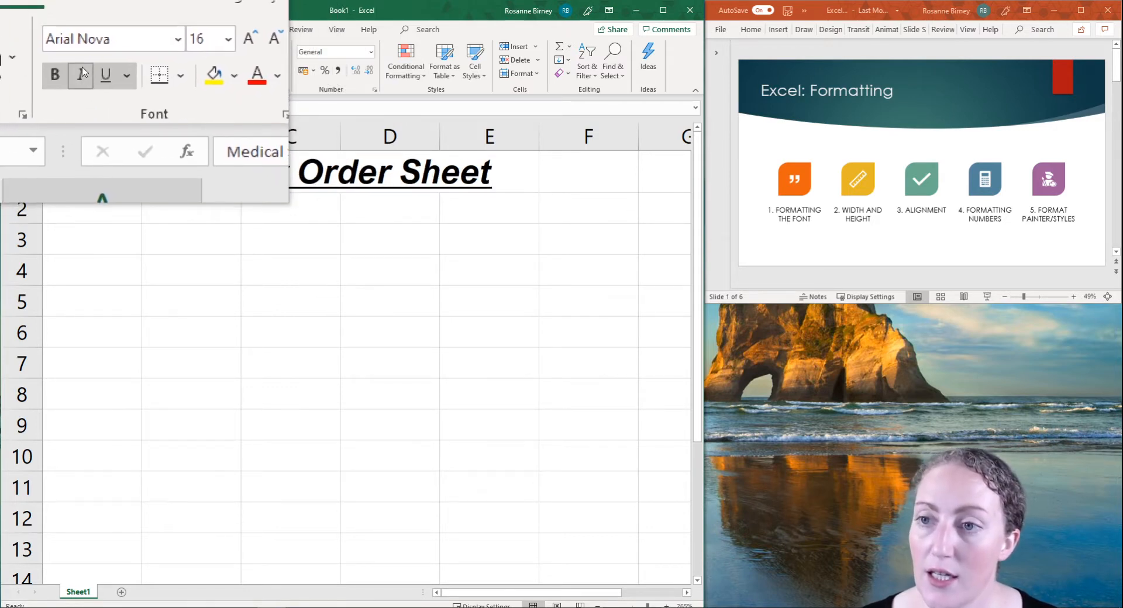
{"action": "left_click", "coordinate": [85, 70]}
{"action": "left_click", "coordinate": [100, 73]}
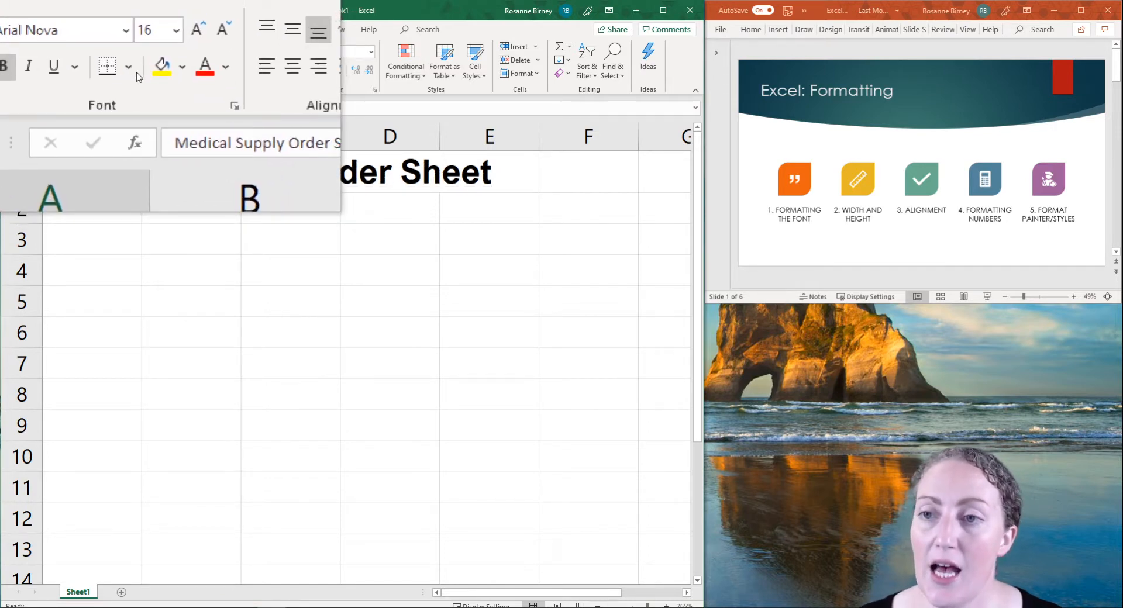
Add a bottom double border to the title cell A1 and select cell A3
{"action": "left_click", "coordinate": [131, 70]}
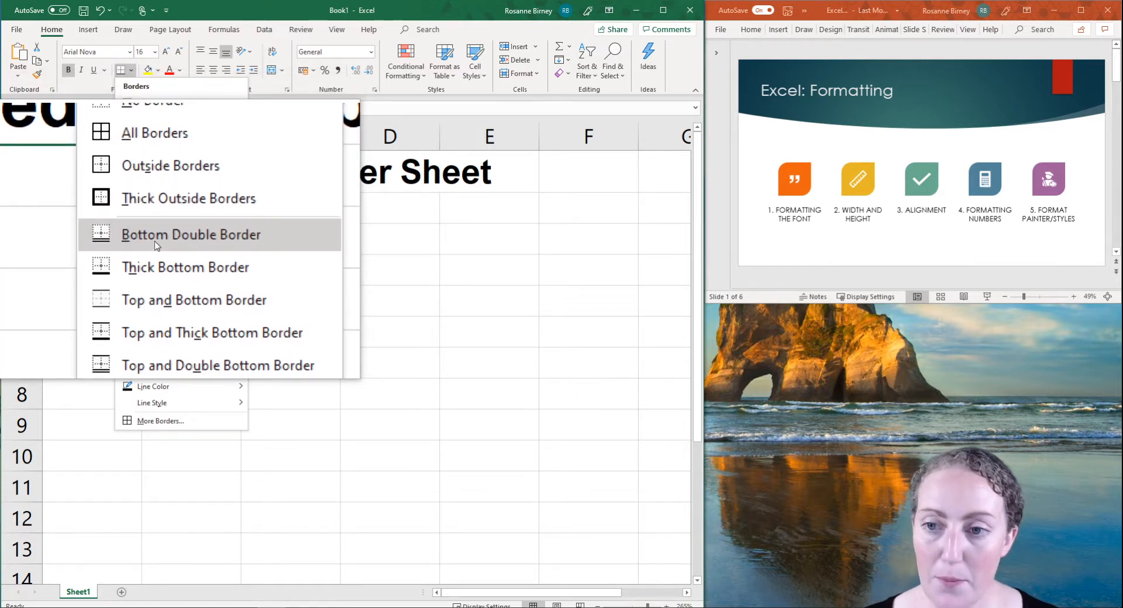
{"action": "left_click", "coordinate": [155, 241]}
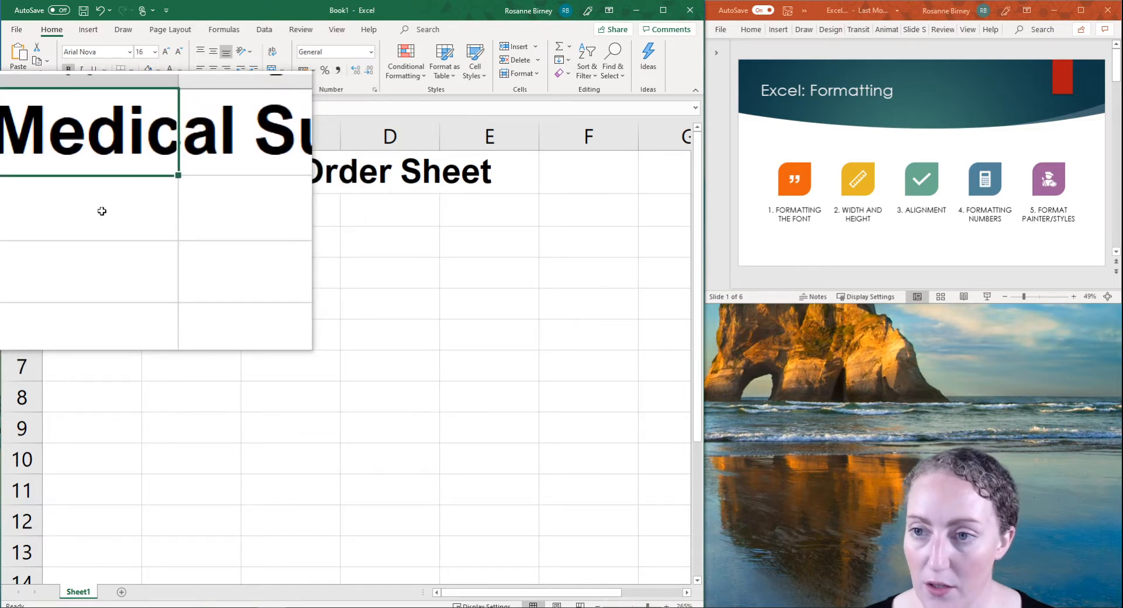
{"action": "key", "text": "Down"}
{"action": "key", "text": "Down"}
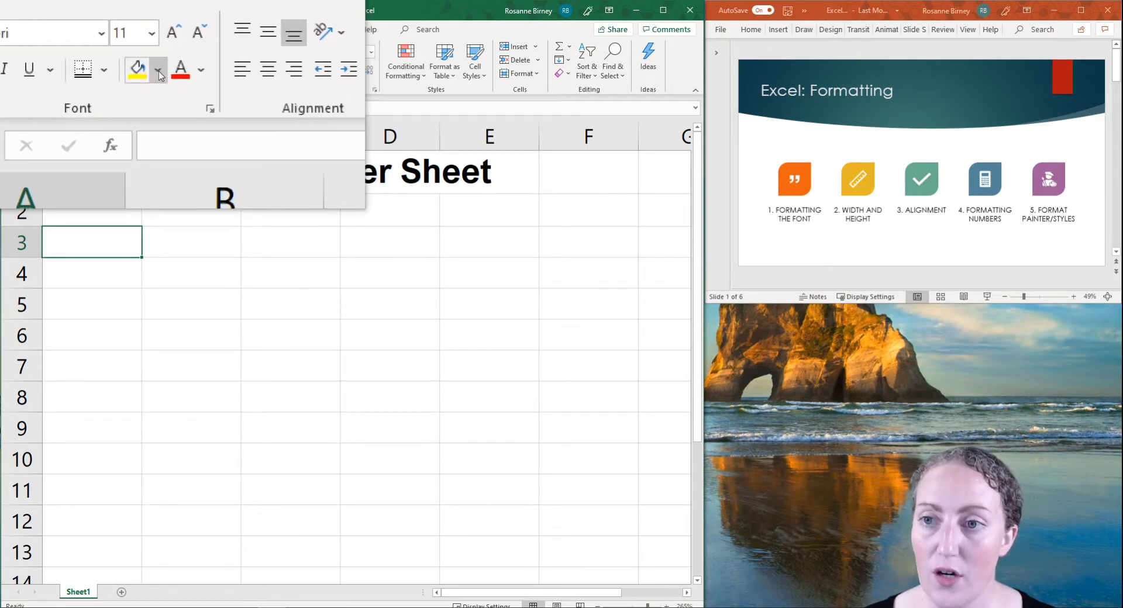
Fill cell A3 with a light blue theme color and undo that fill
{"action": "left_click", "coordinate": [160, 72]}
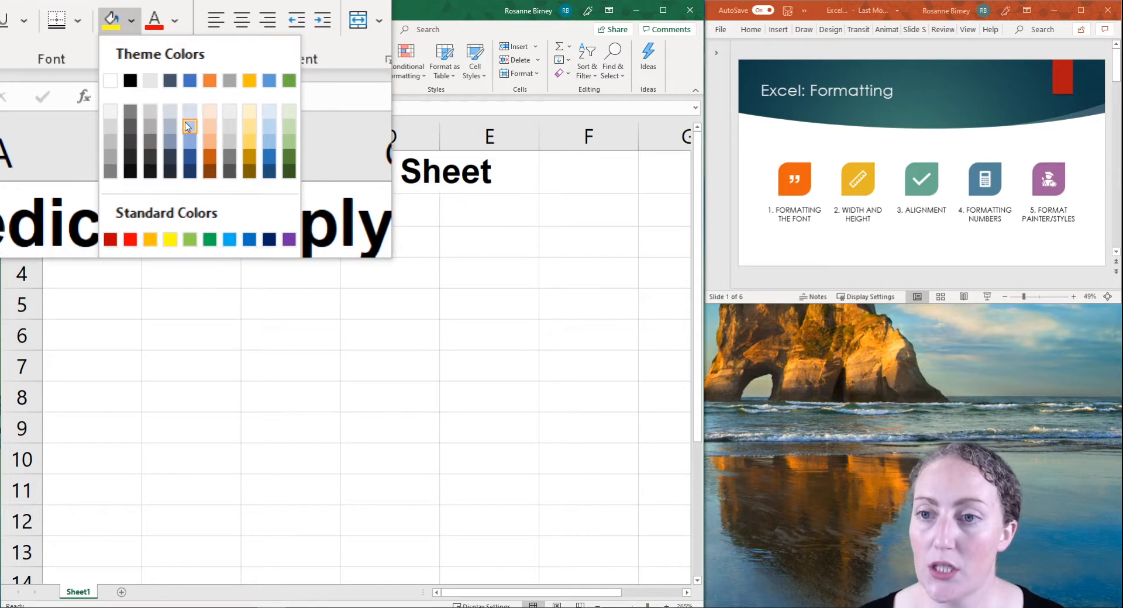
{"action": "left_click", "coordinate": [185, 121]}
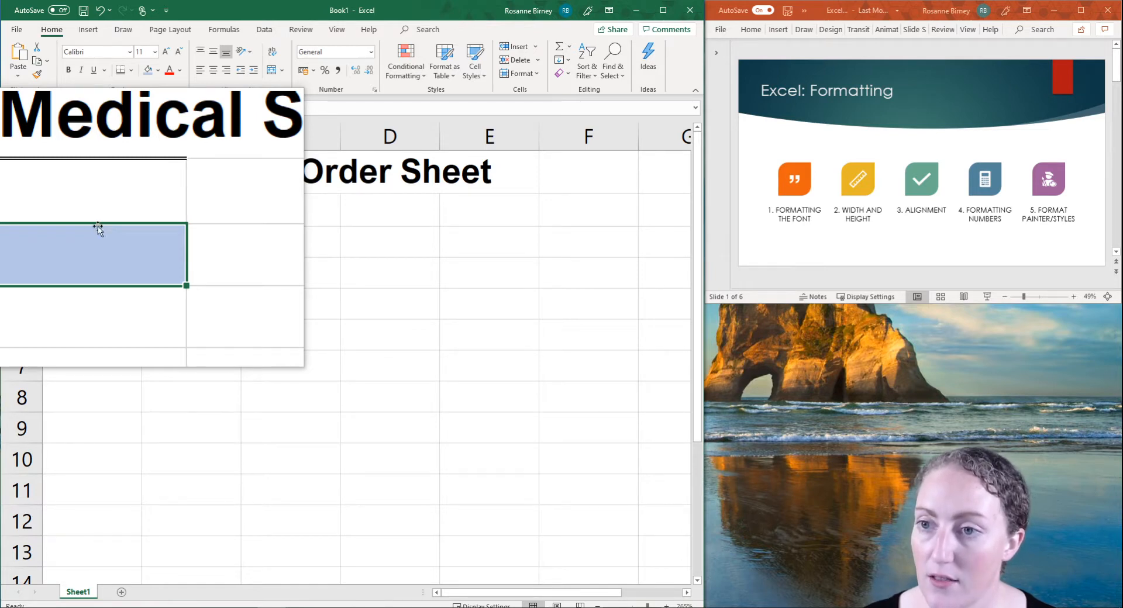
{"action": "left_click", "coordinate": [115, 18]}
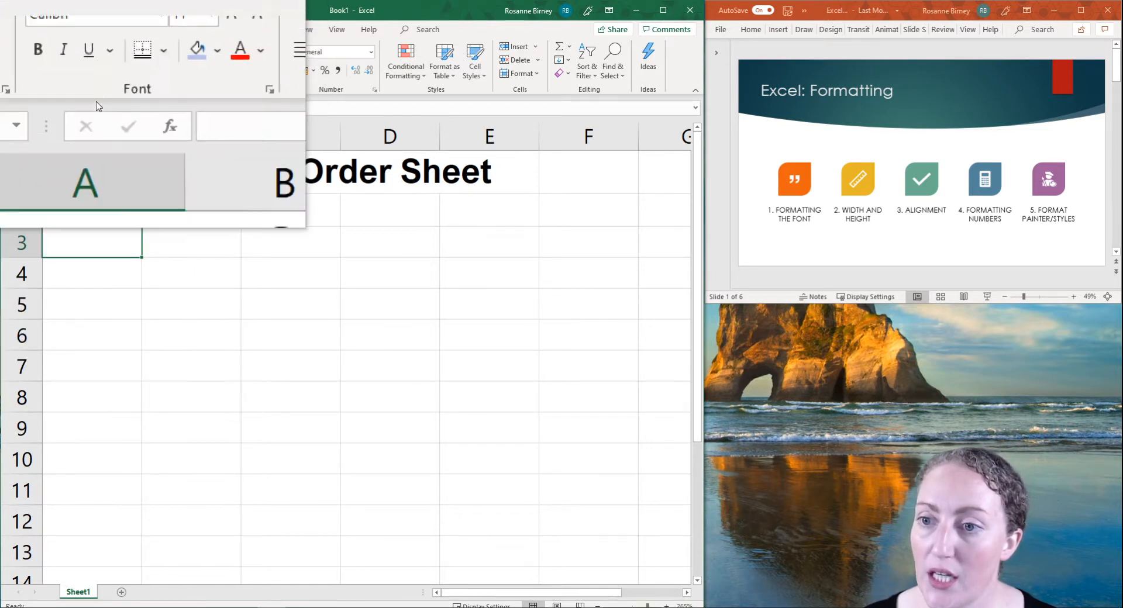
Fill the title cell A1 with the same light blue and set its font color to dark blue
{"action": "left_click", "coordinate": [95, 160]}
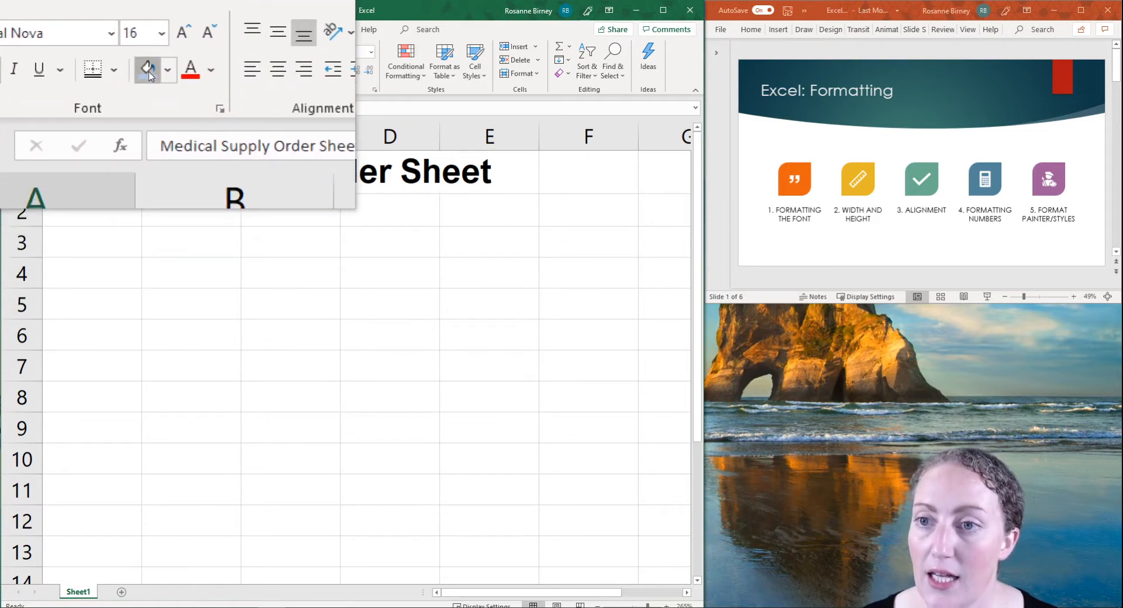
{"action": "left_click", "coordinate": [148, 70]}
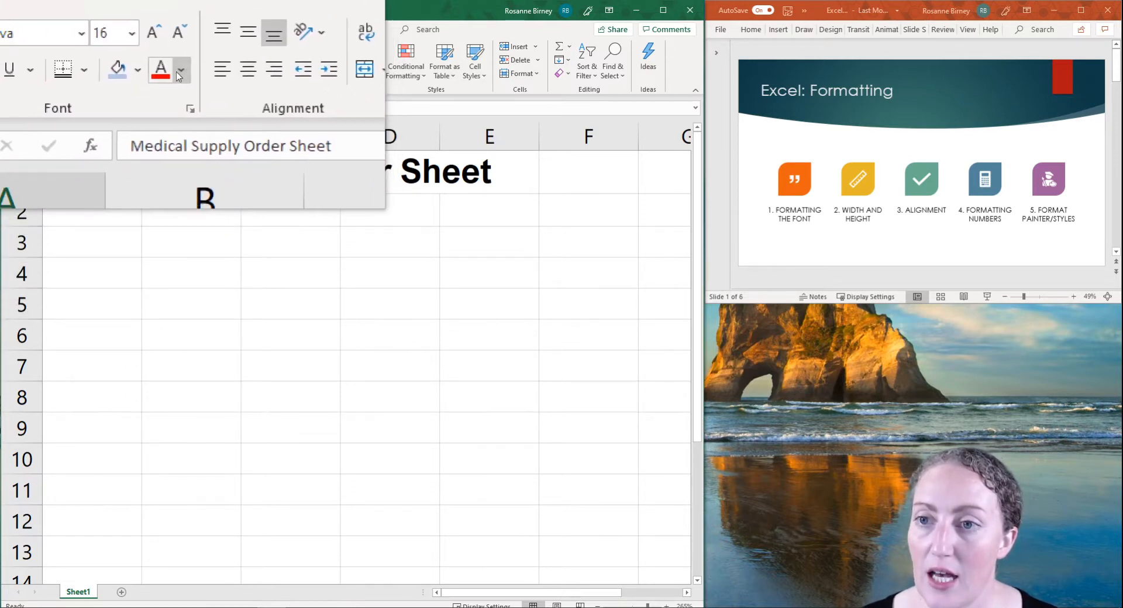
{"action": "left_click", "coordinate": [179, 75]}
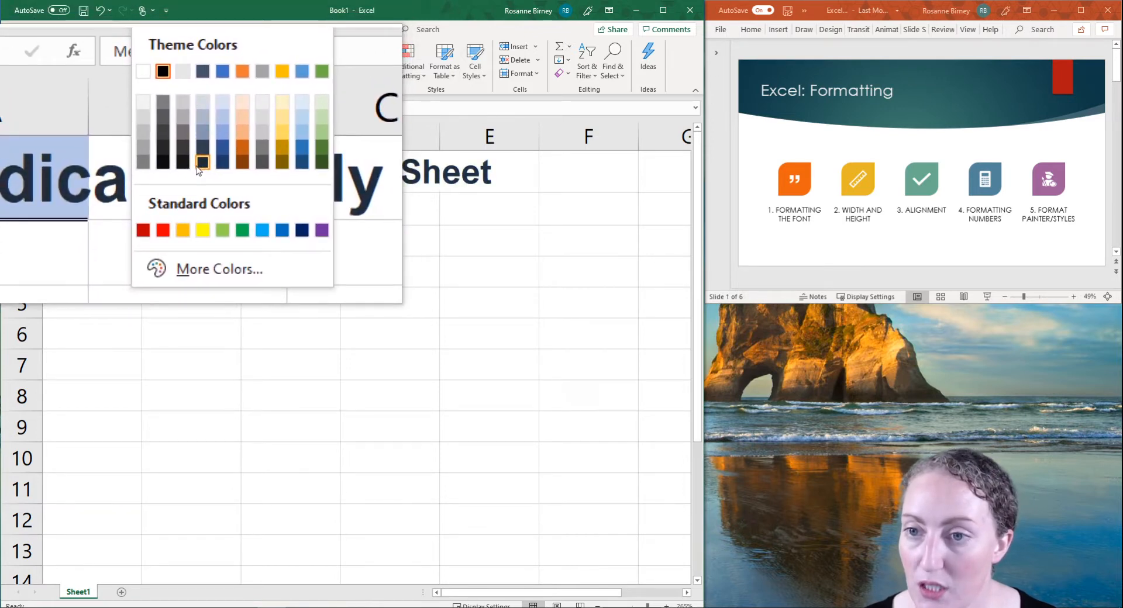
{"action": "left_click", "coordinate": [202, 165]}
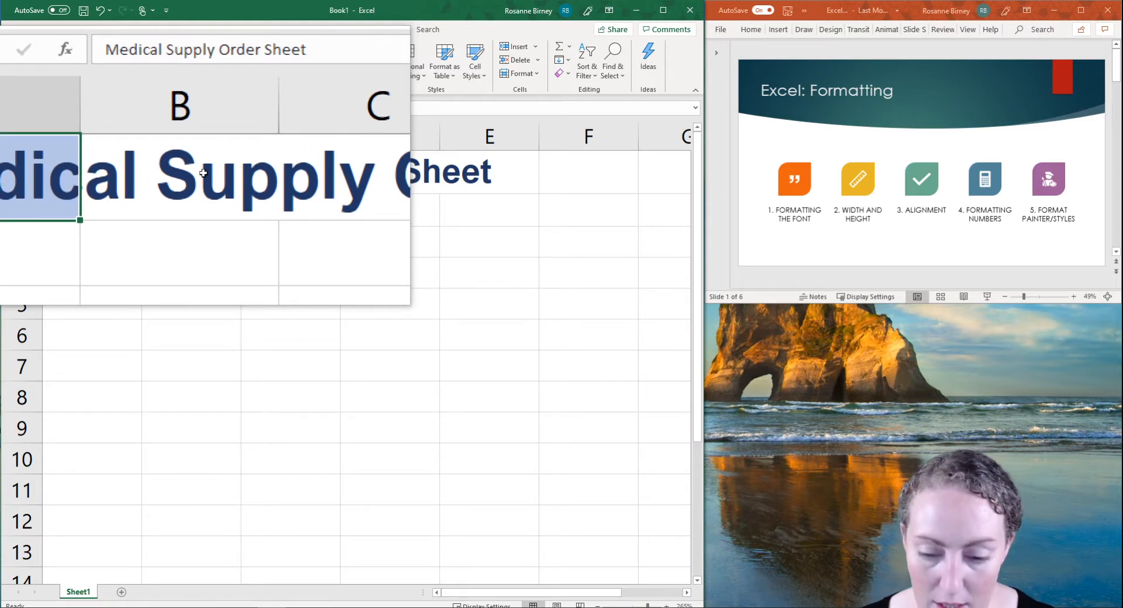
{"action": "key", "text": "super+Escape"}
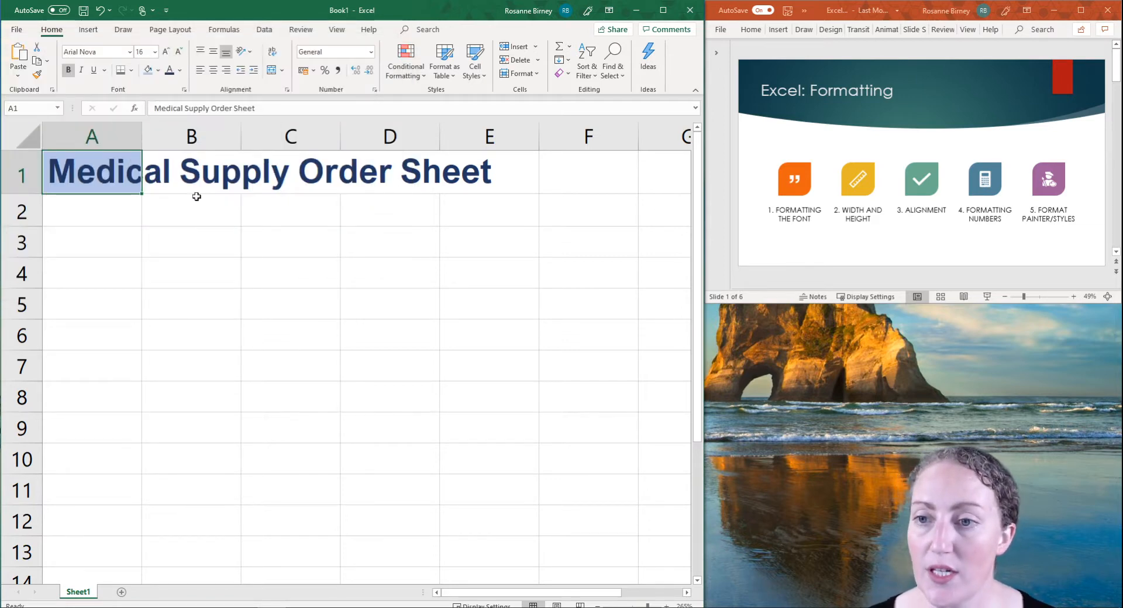
{"action": "left_click", "coordinate": [150, 244]}
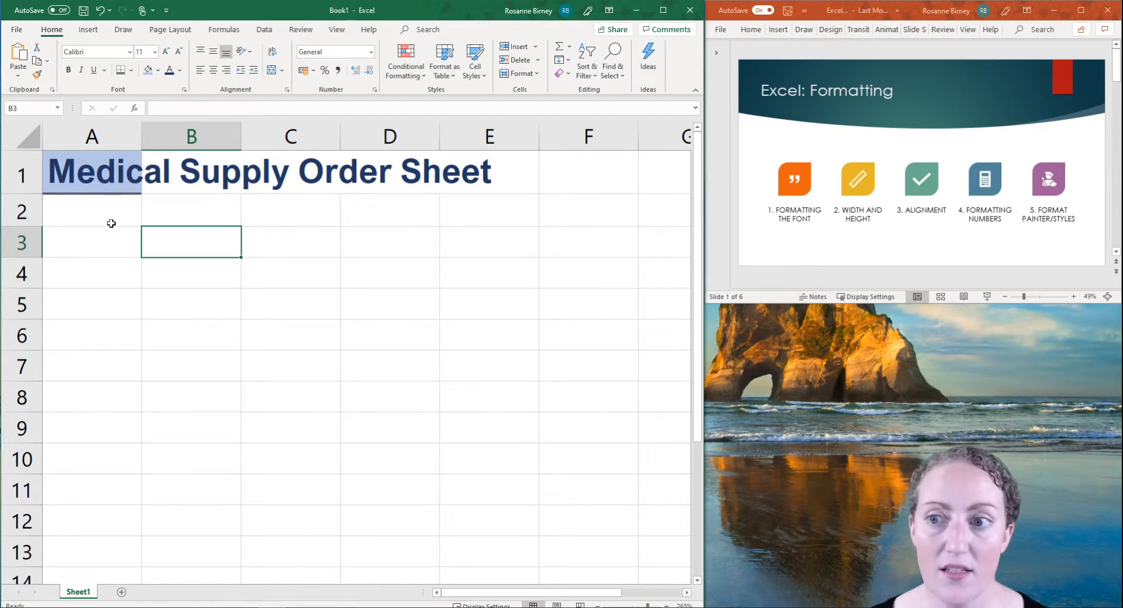
{"action": "left_click", "coordinate": [107, 174]}
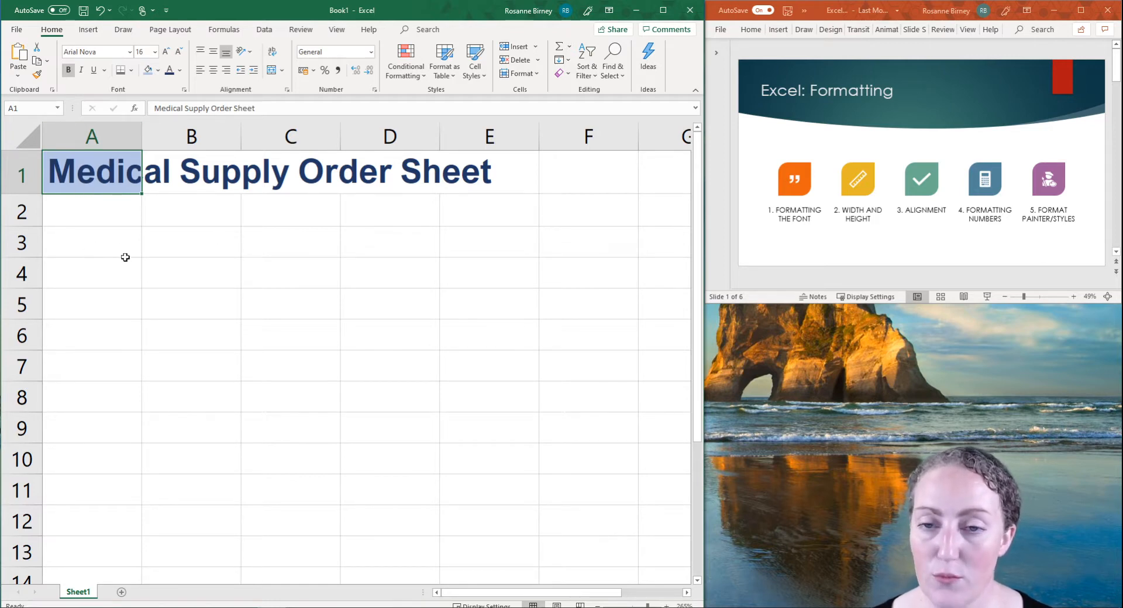
{"action": "left_click_drag", "start_coordinate": [80, 238], "coordinate": [497, 246]}
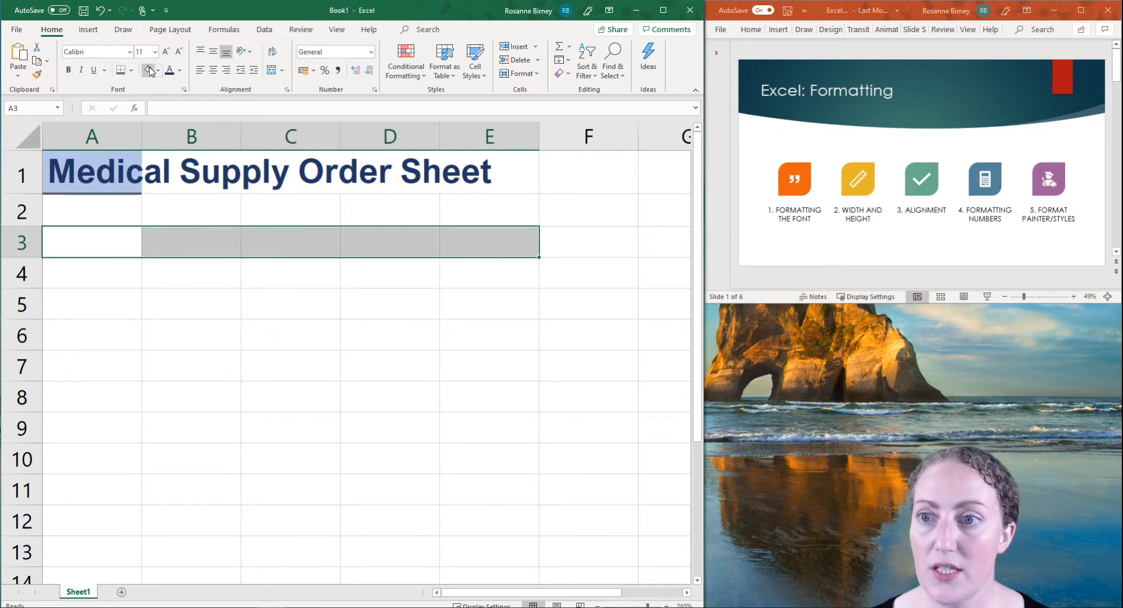
{"action": "left_click", "coordinate": [125, 212]}
Widen column A so that most of the title in cell A1 fits inside it
{"action": "left_click", "coordinate": [127, 168]}
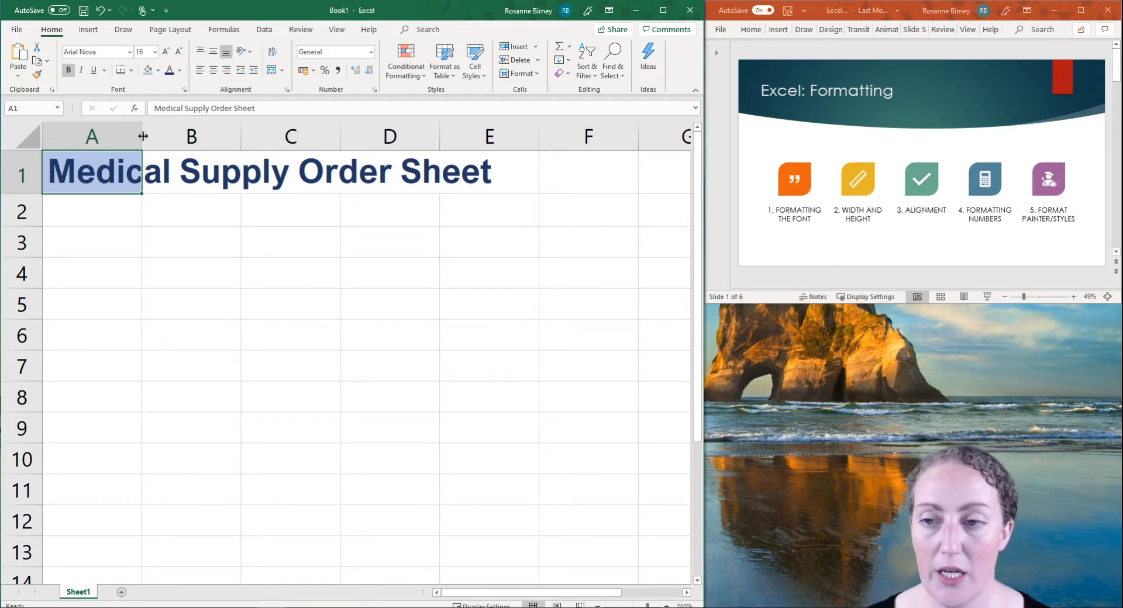
{"action": "left_click_drag", "start_coordinate": [143, 135], "coordinate": [442, 148]}
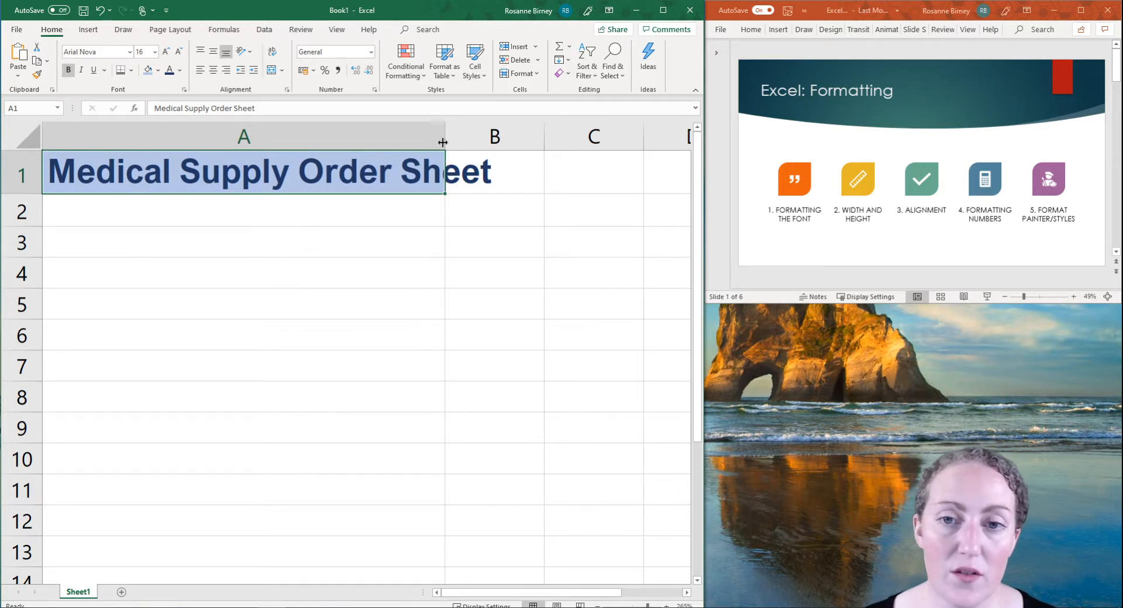
AutoFit column A to the full title text and make row 1 about twice as tall
{"action": "double_click", "coordinate": [445, 130]}
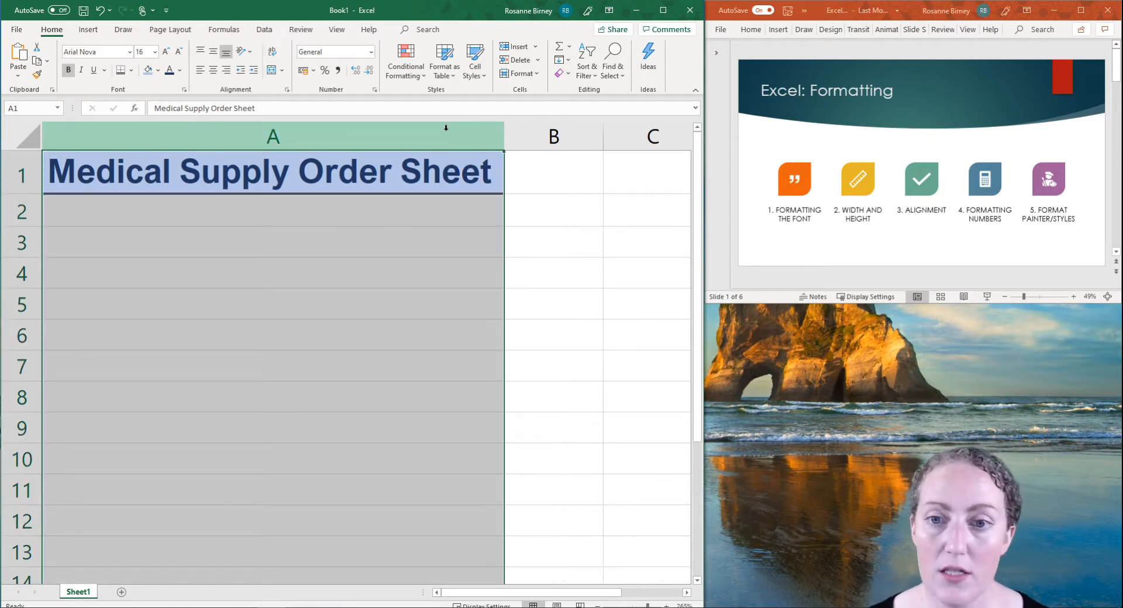
{"action": "left_click", "coordinate": [285, 220]}
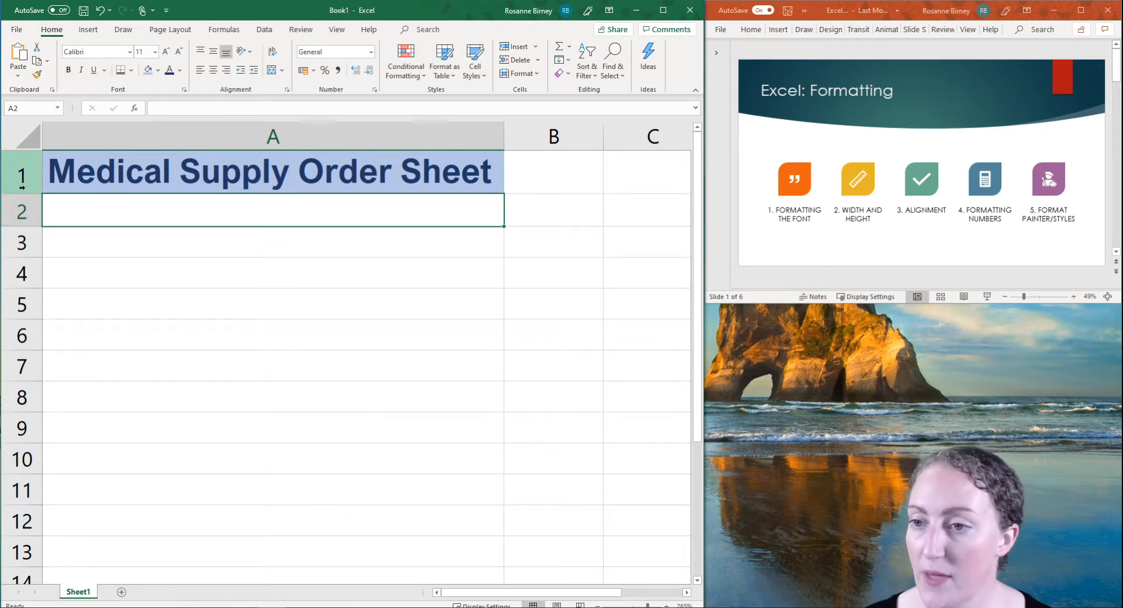
{"action": "left_click", "coordinate": [21, 169]}
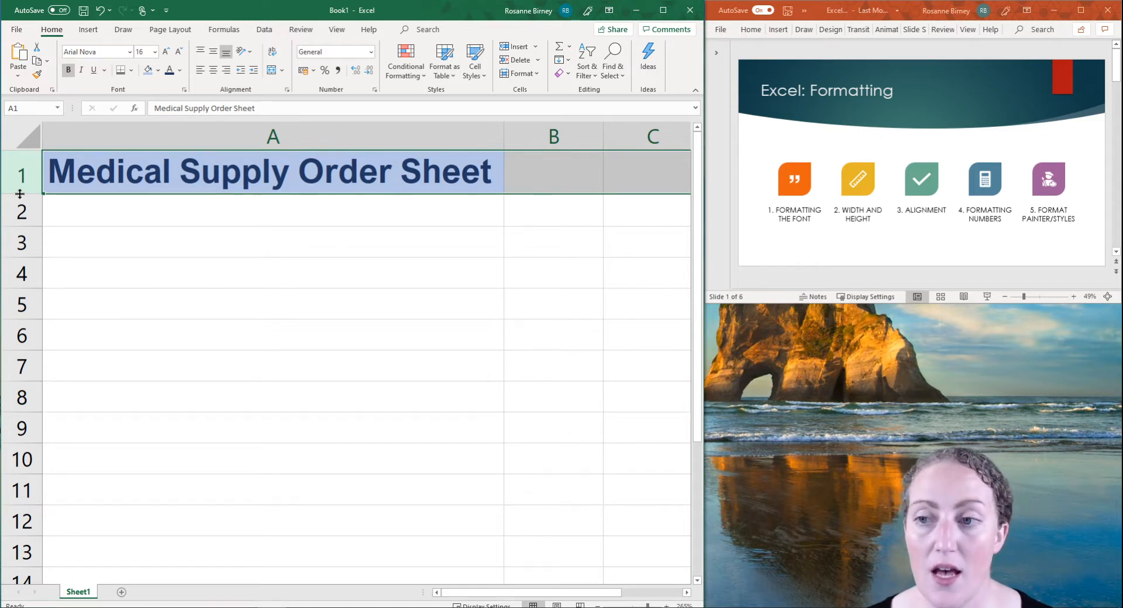
{"action": "left_click_drag", "start_coordinate": [20, 194], "coordinate": [24, 237]}
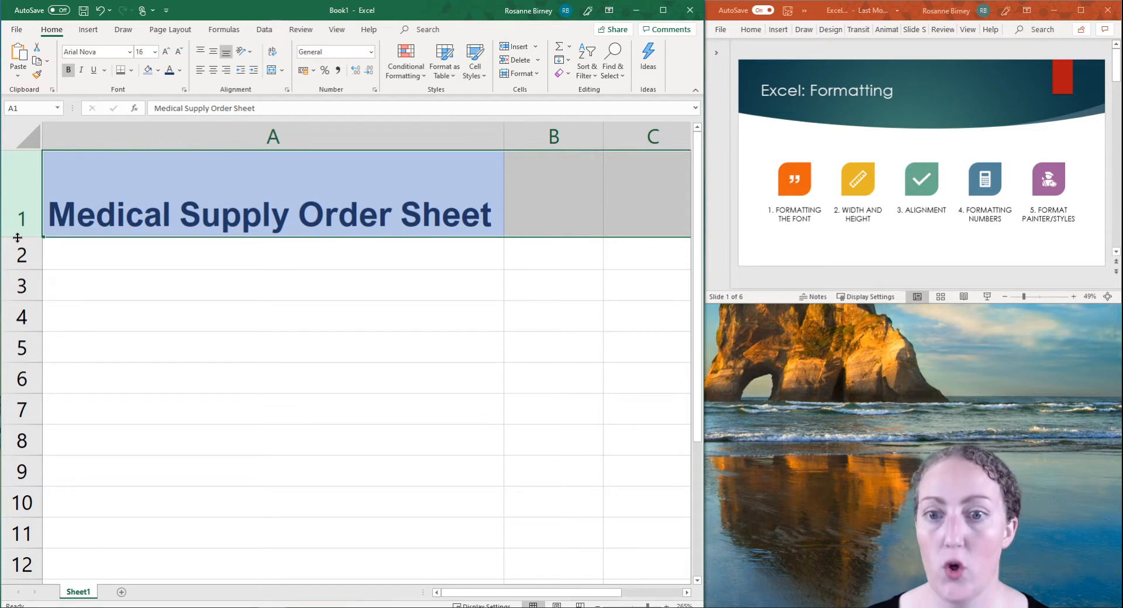
{"action": "left_click", "coordinate": [280, 212]}
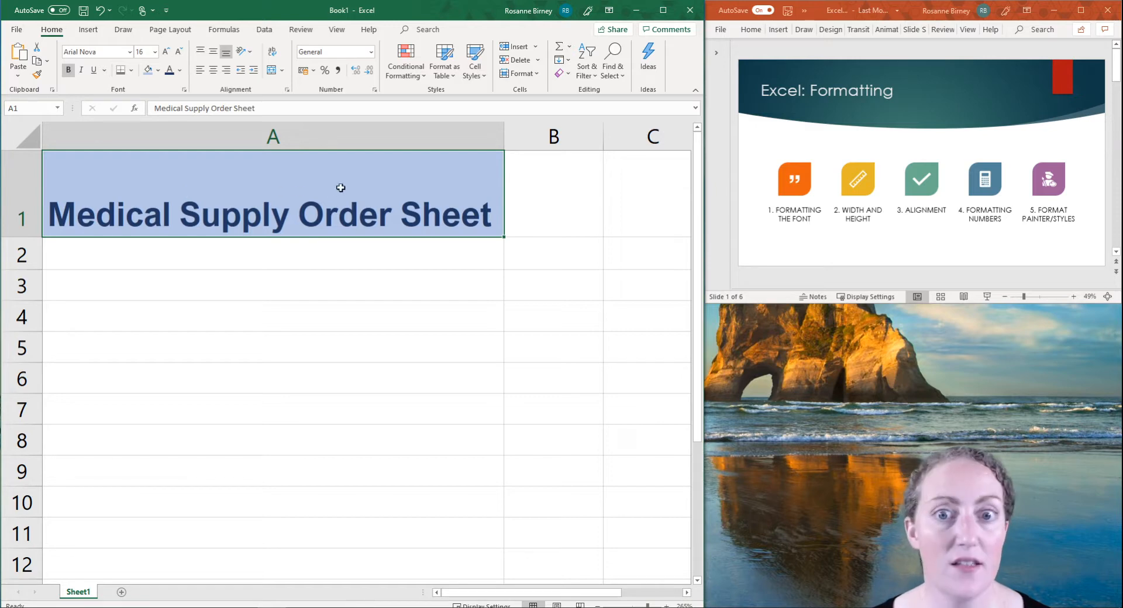
Widen column A beyond the title text and center the title in cell A1 both vertically and horizontally
{"action": "left_click_drag", "start_coordinate": [507, 135], "coordinate": [606, 137]}
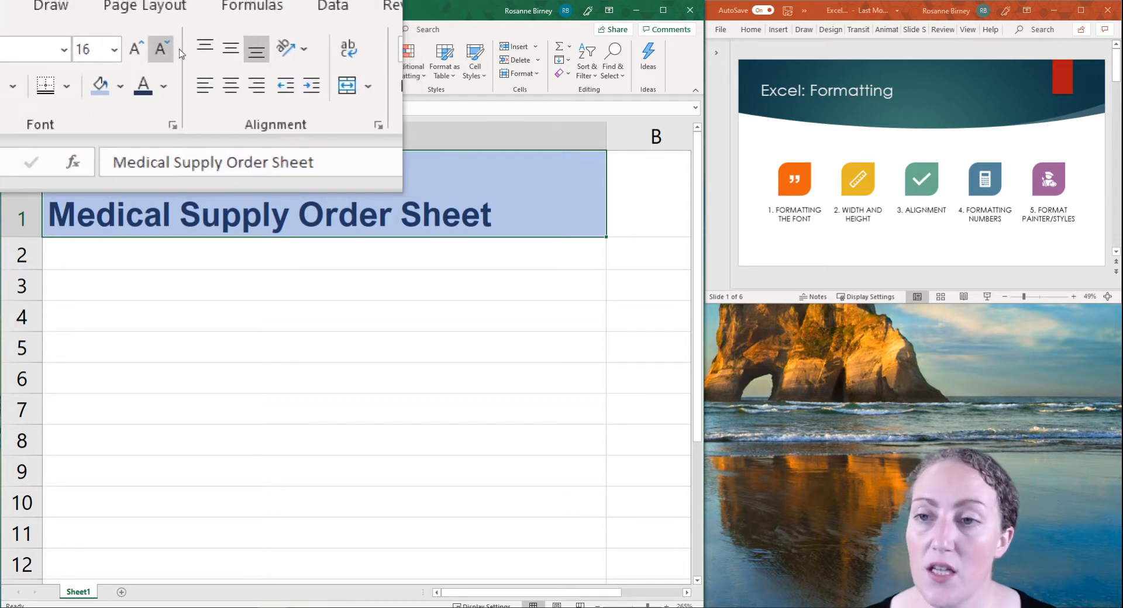
{"action": "left_click", "coordinate": [215, 56]}
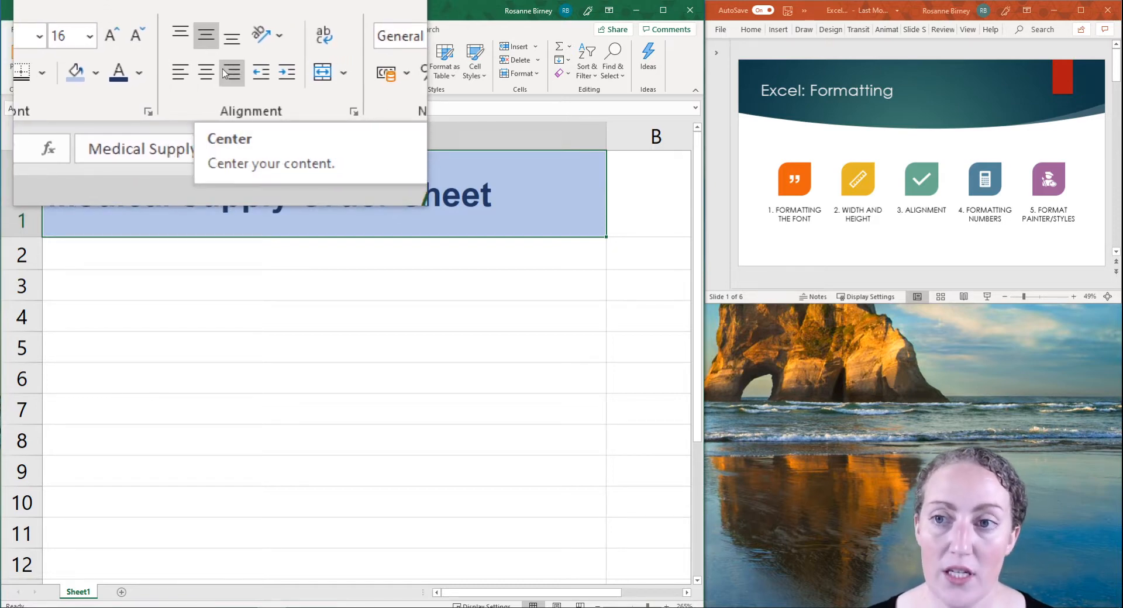
{"action": "left_click", "coordinate": [213, 76]}
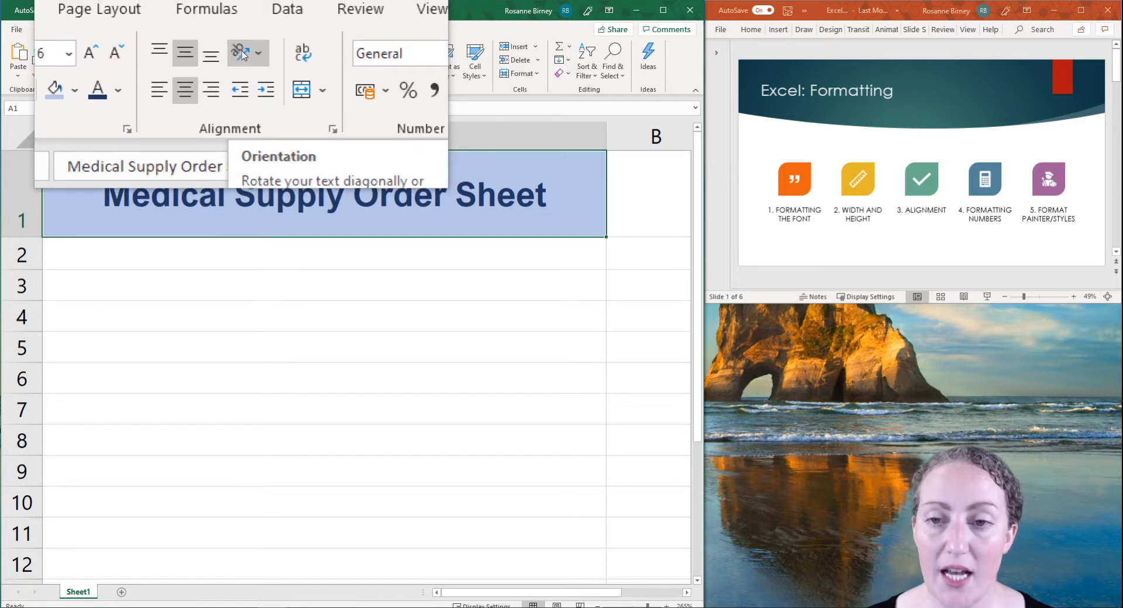
{"action": "left_click", "coordinate": [252, 56]}
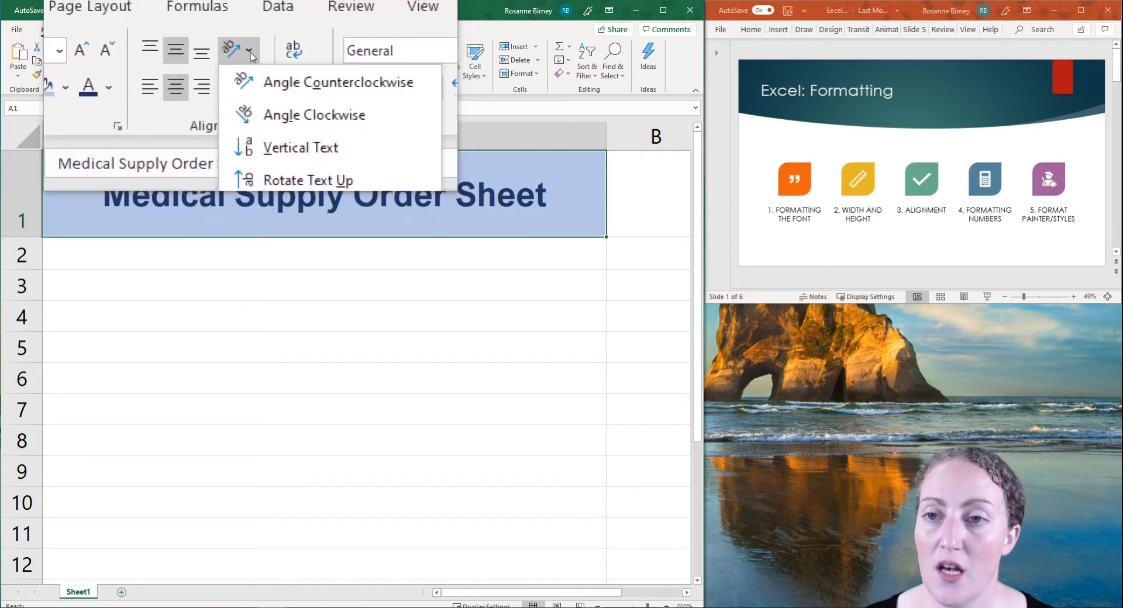
{"action": "left_click", "coordinate": [251, 56]}
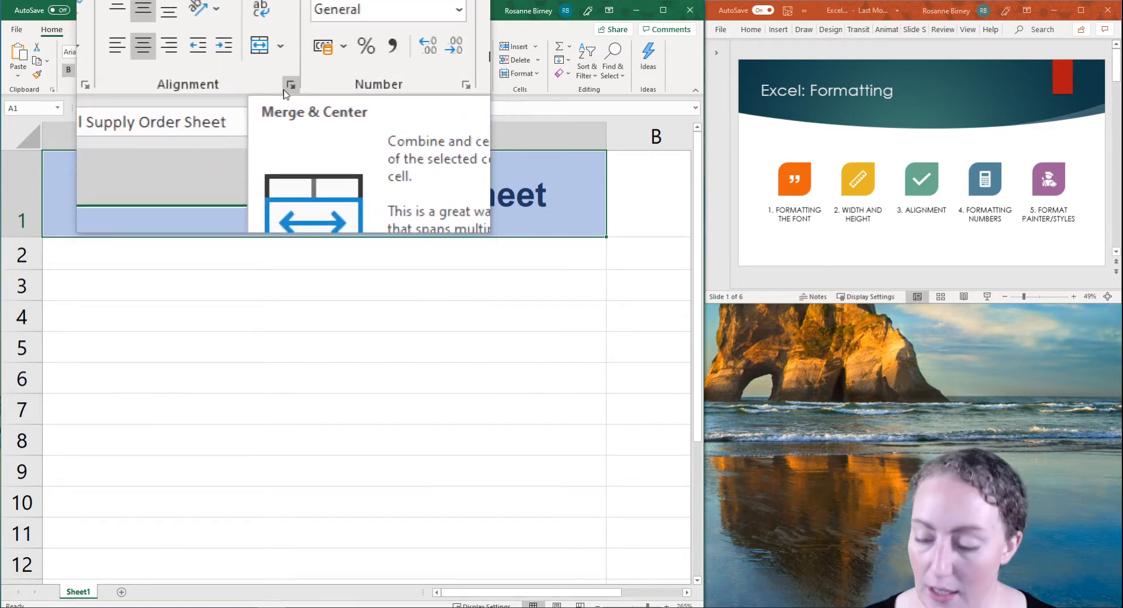
{"action": "key", "text": "super+plus"}
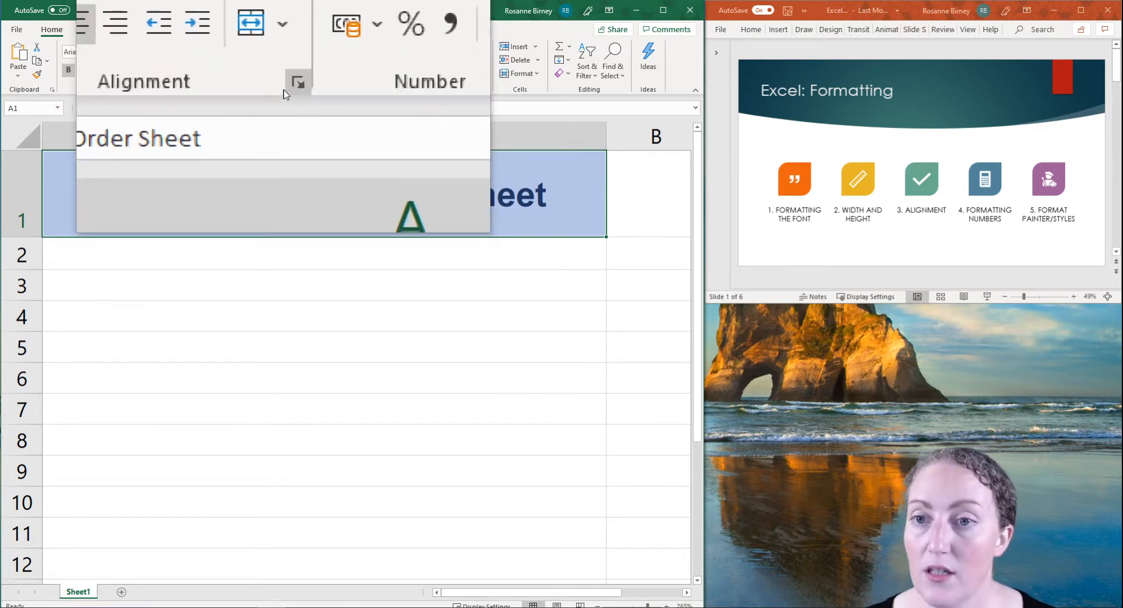
{"action": "key", "text": "super+Escape"}
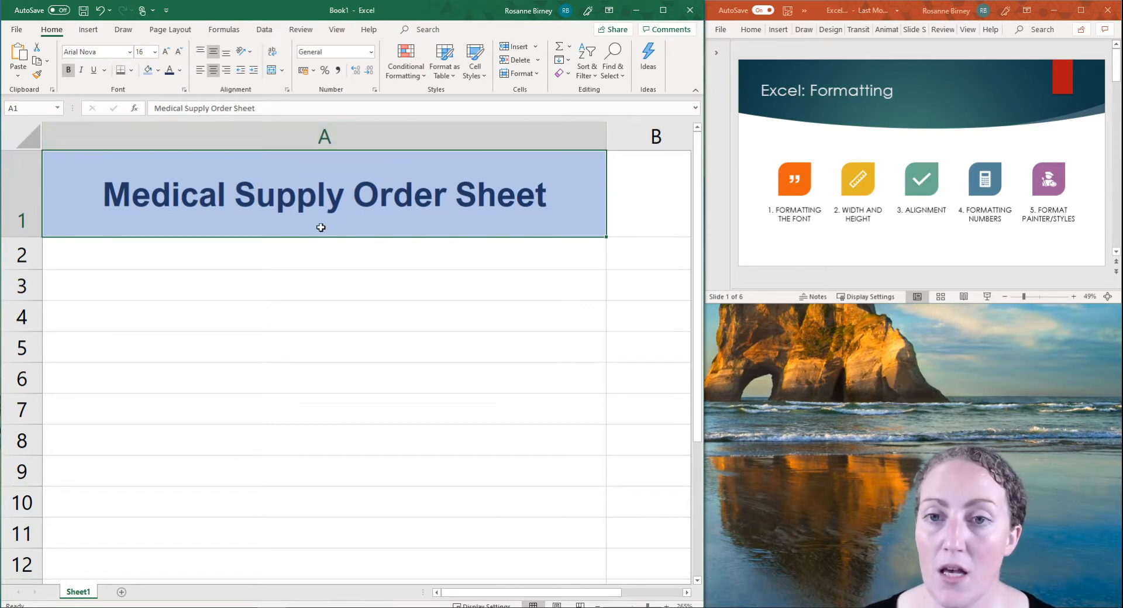
Enter the header "Cost per unit" in cell B2 and widen column B to fit it
{"action": "left_click", "coordinate": [282, 252]}
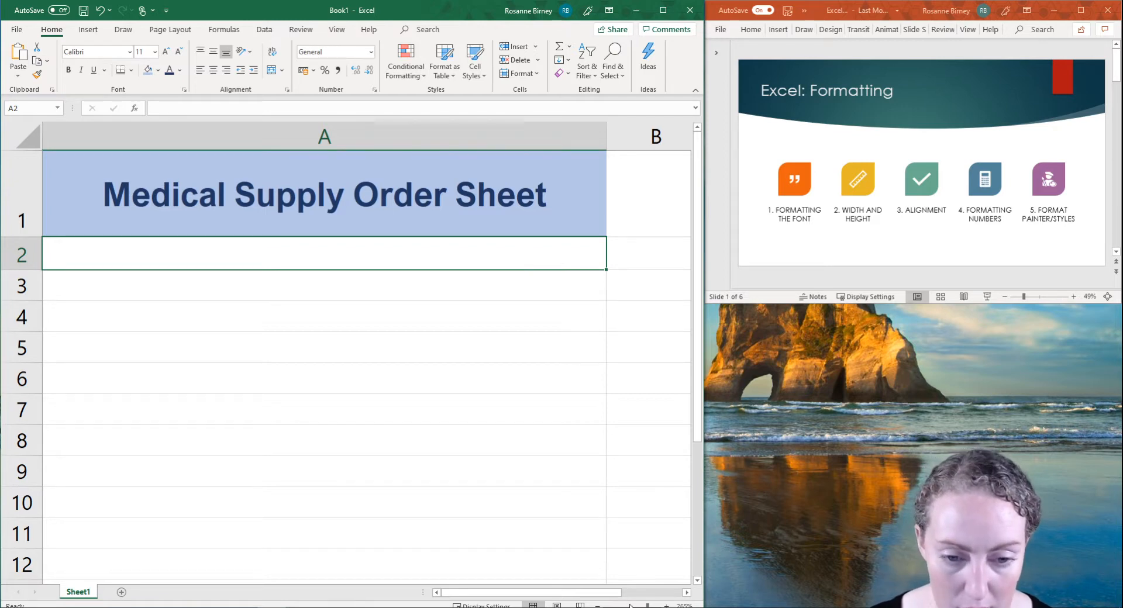
{"action": "left_click_drag", "start_coordinate": [647, 606], "coordinate": [631, 607]}
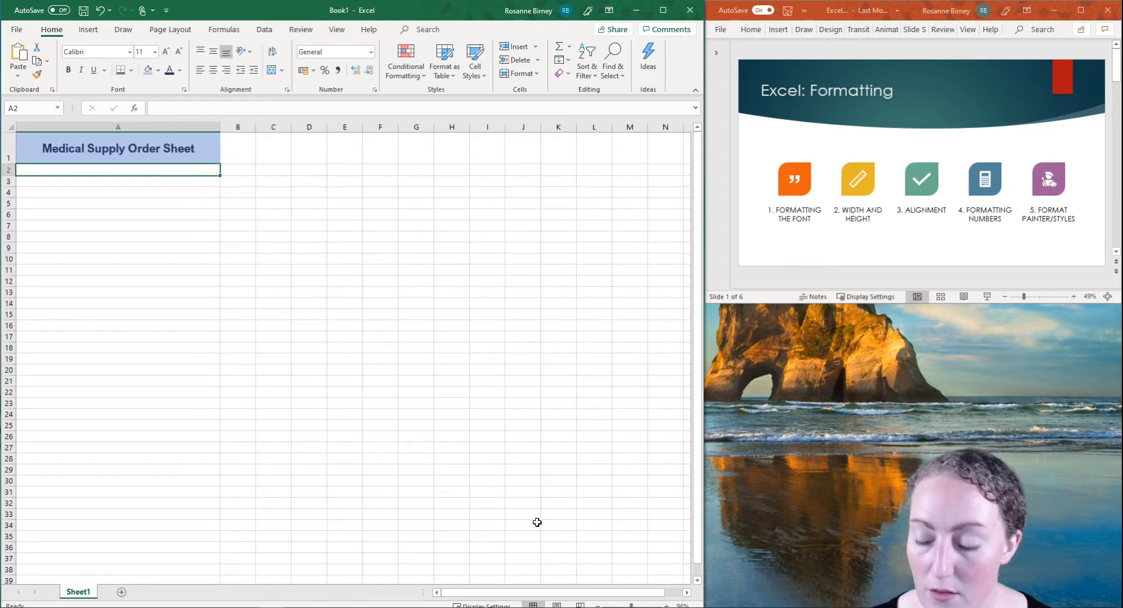
{"action": "scroll", "coordinate": [286, 339], "scroll_direction": "up", "scroll_amount": 3}
{"action": "scroll", "coordinate": [542, 271], "scroll_direction": "up", "scroll_amount": 2}
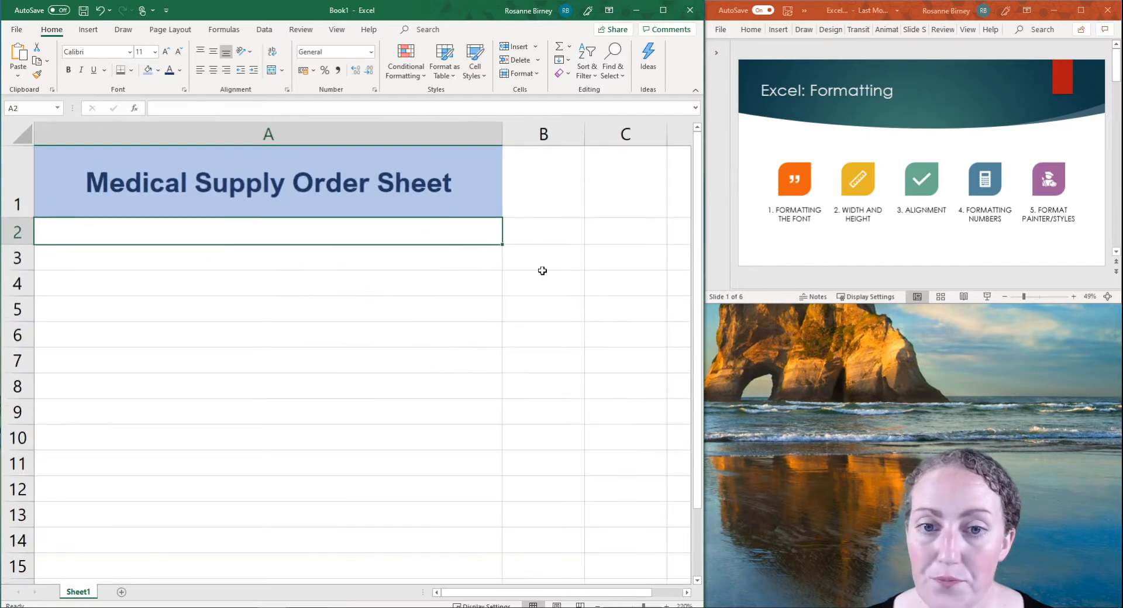
{"action": "scroll", "coordinate": [576, 258], "scroll_direction": "down", "scroll_amount": 1}
{"action": "left_click", "coordinate": [508, 234]}
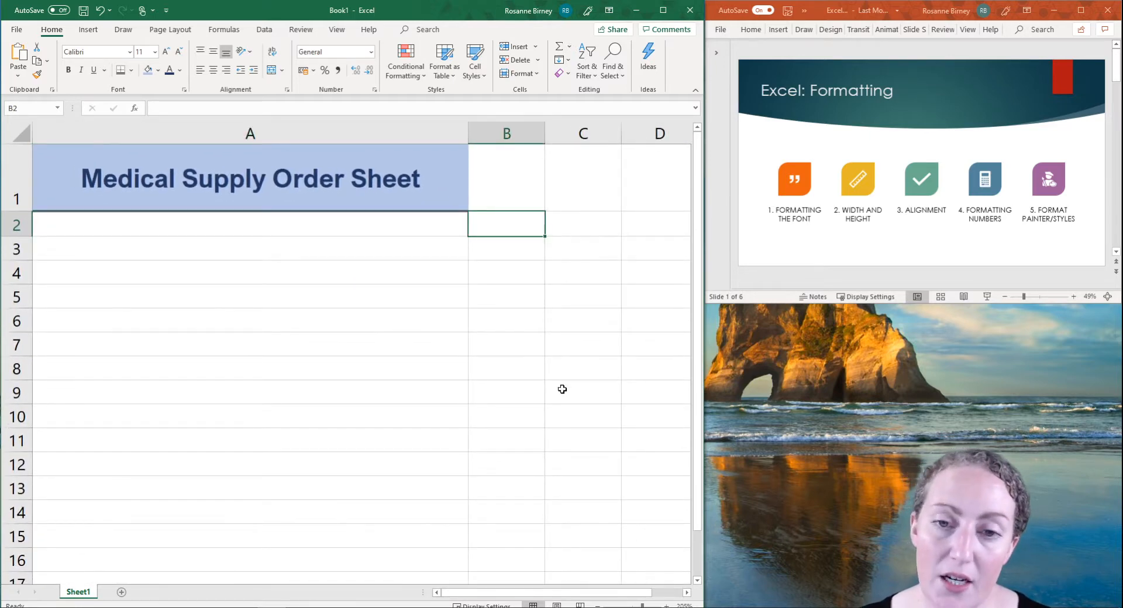
{"action": "type", "text": "Co"}
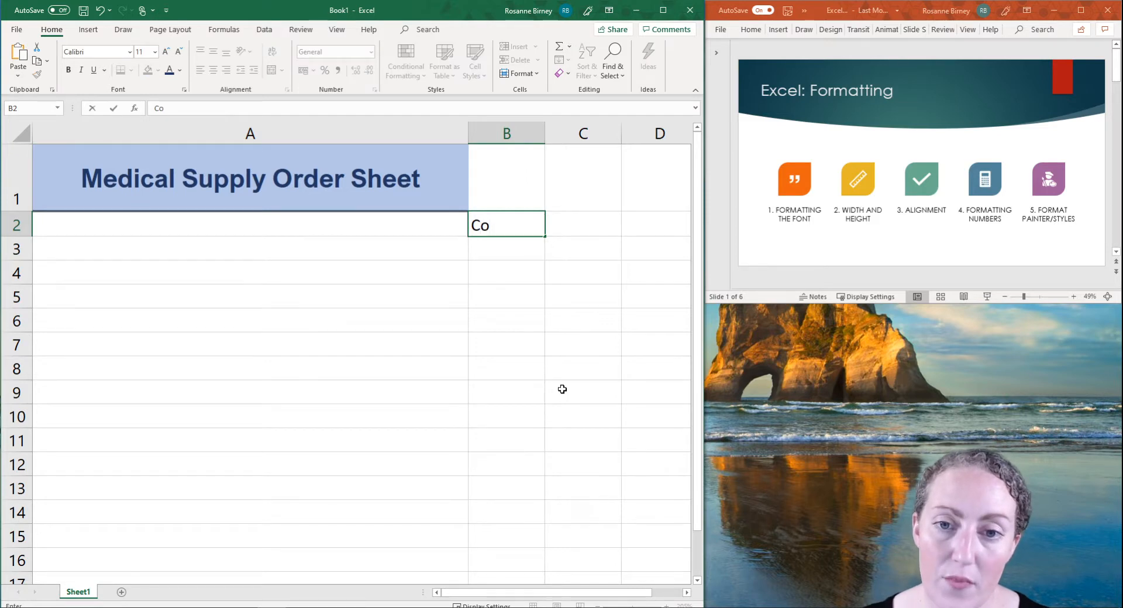
{"action": "type", "text": "st per unit"}
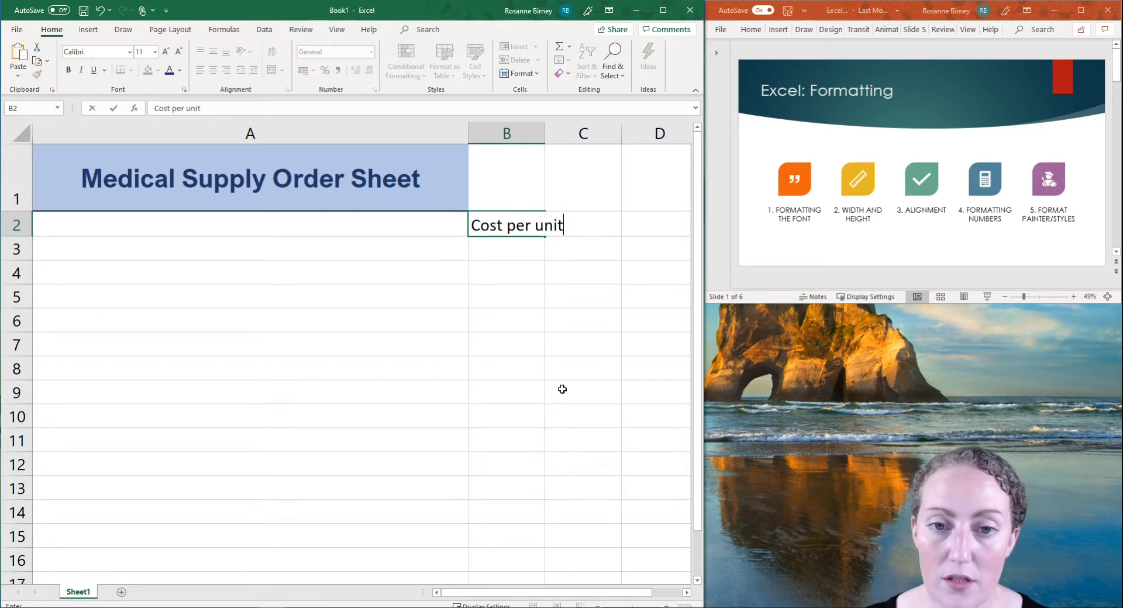
{"action": "key", "text": "Return"}
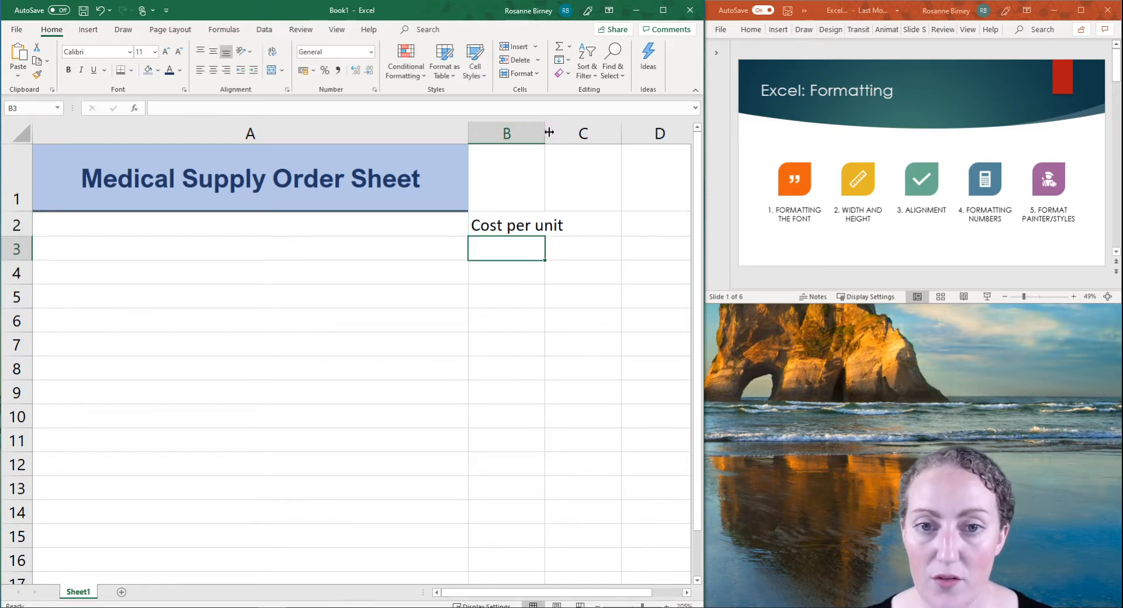
{"action": "left_click_drag", "start_coordinate": [549, 132], "coordinate": [571, 132]}
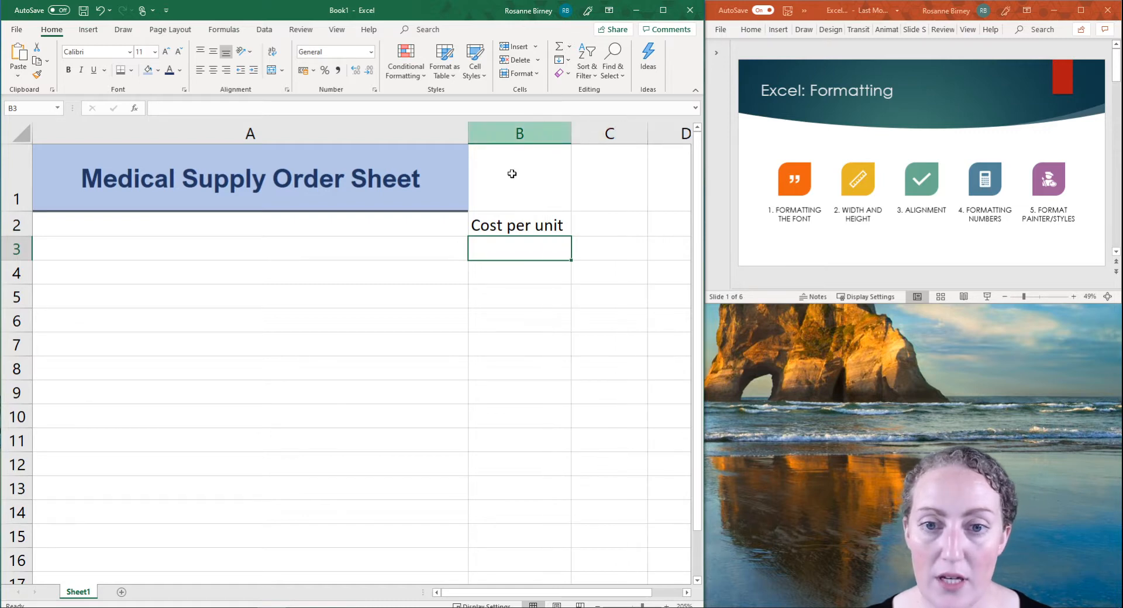
Enter the supply items "Gloves" in cell A3 and "Antiseptic wipes" in cell A4
{"action": "left_click", "coordinate": [337, 252]}
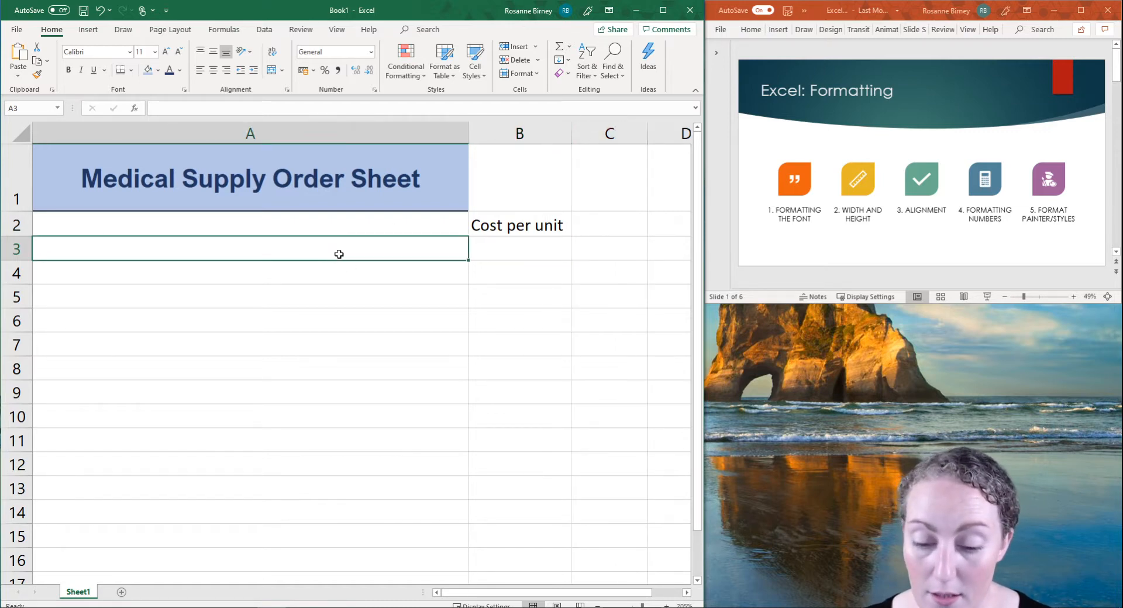
{"action": "type", "text": "Gloves"}
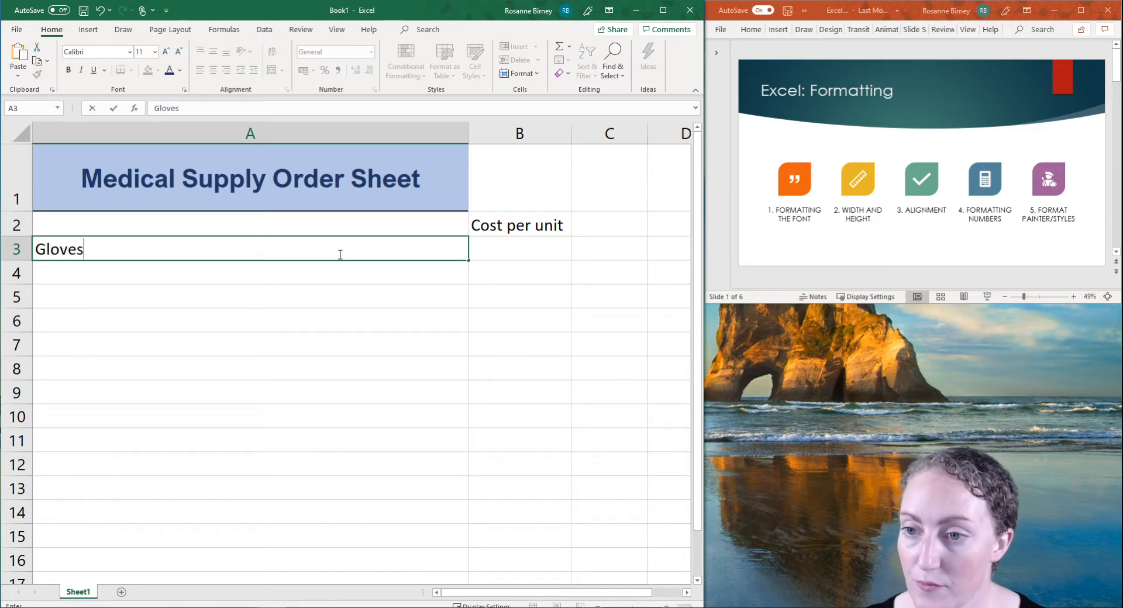
{"action": "key", "text": "Return"}
{"action": "type", "text": "An"}
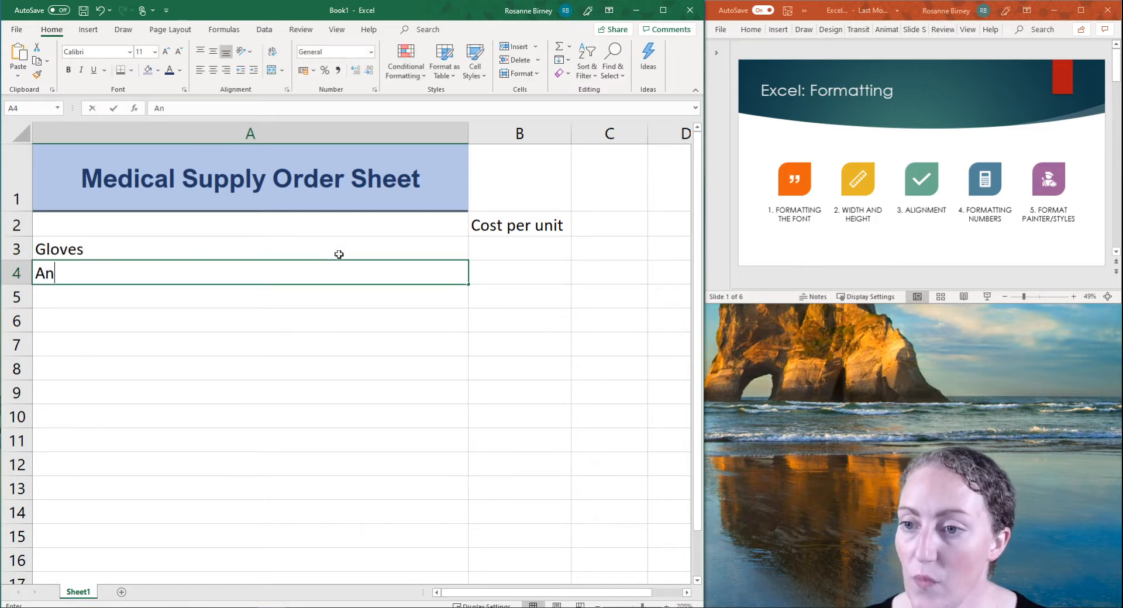
{"action": "type", "text": "tisept"}
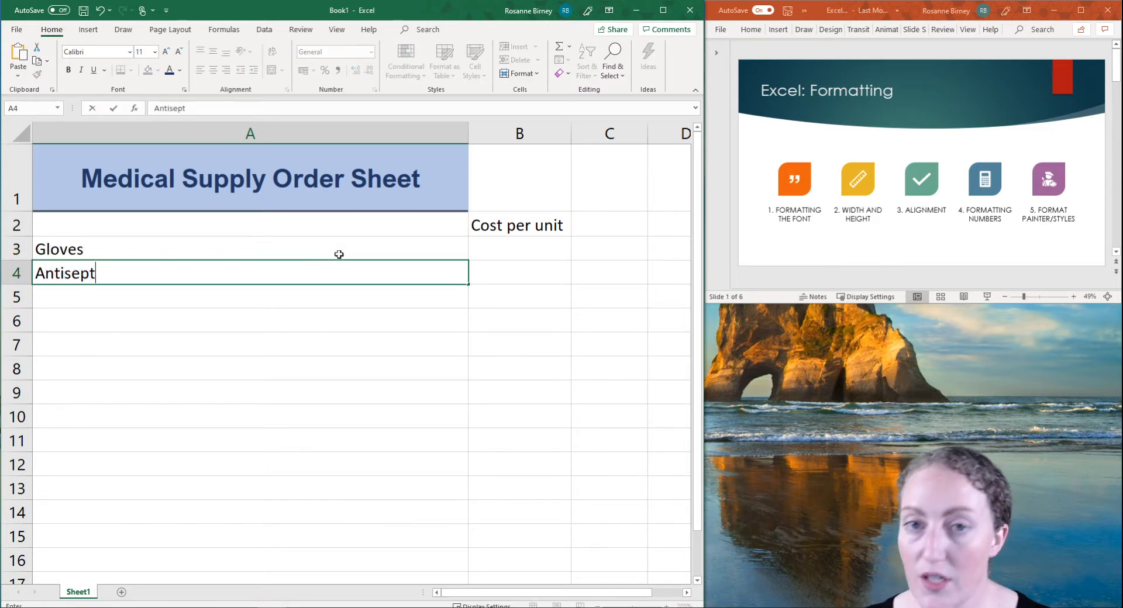
{"action": "type", "text": "ic wipes"}
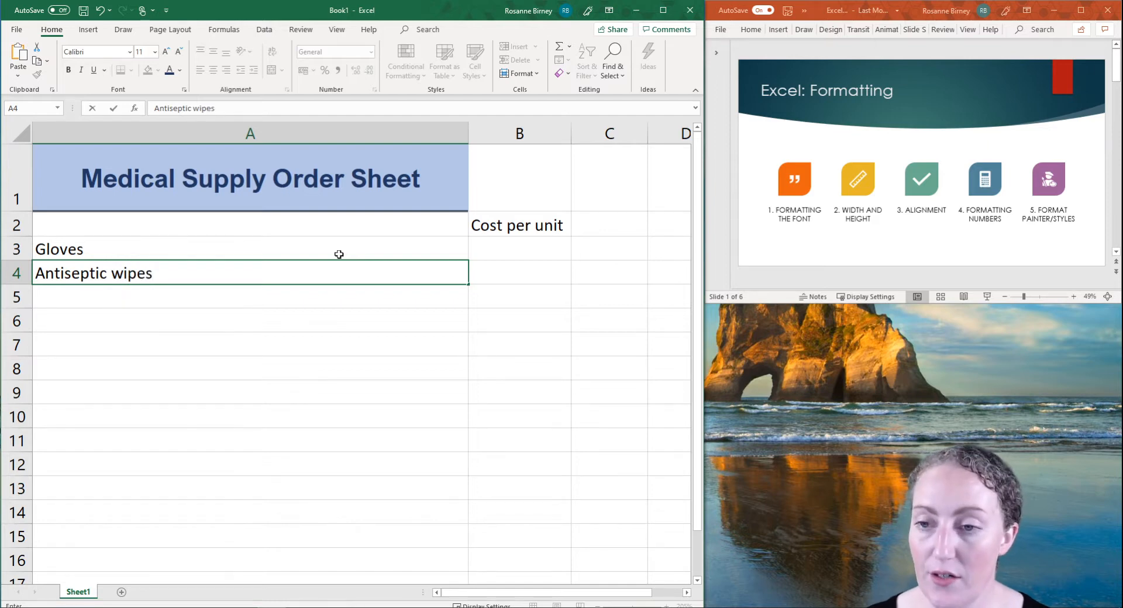
{"action": "key", "text": "Tab"}
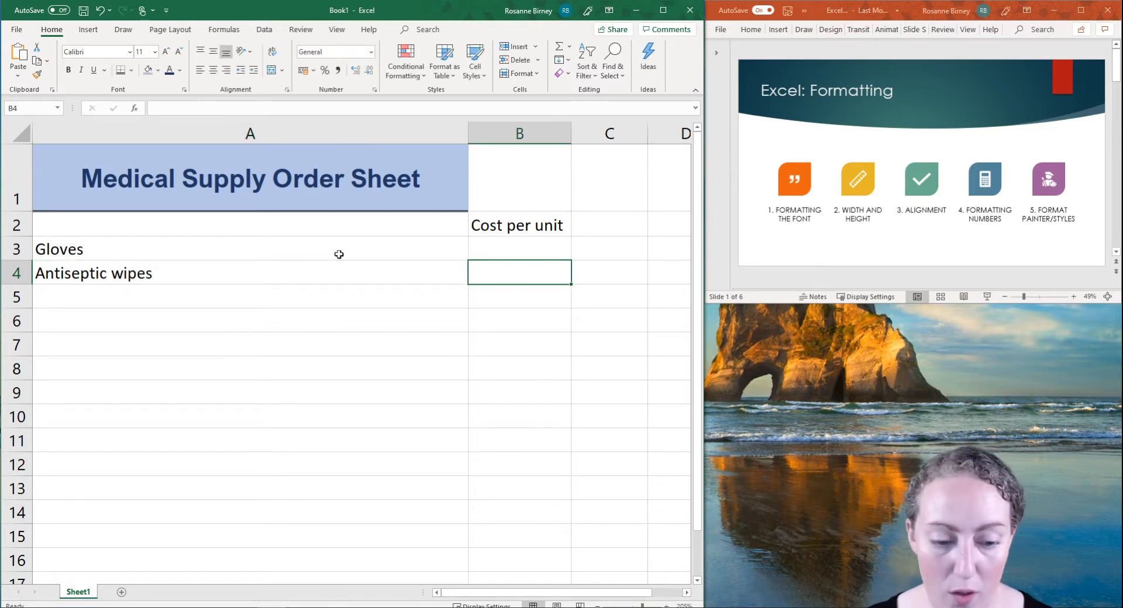
Enter 2.5 as the cost per unit for Gloves in cell B3
{"action": "key", "text": "Up"}
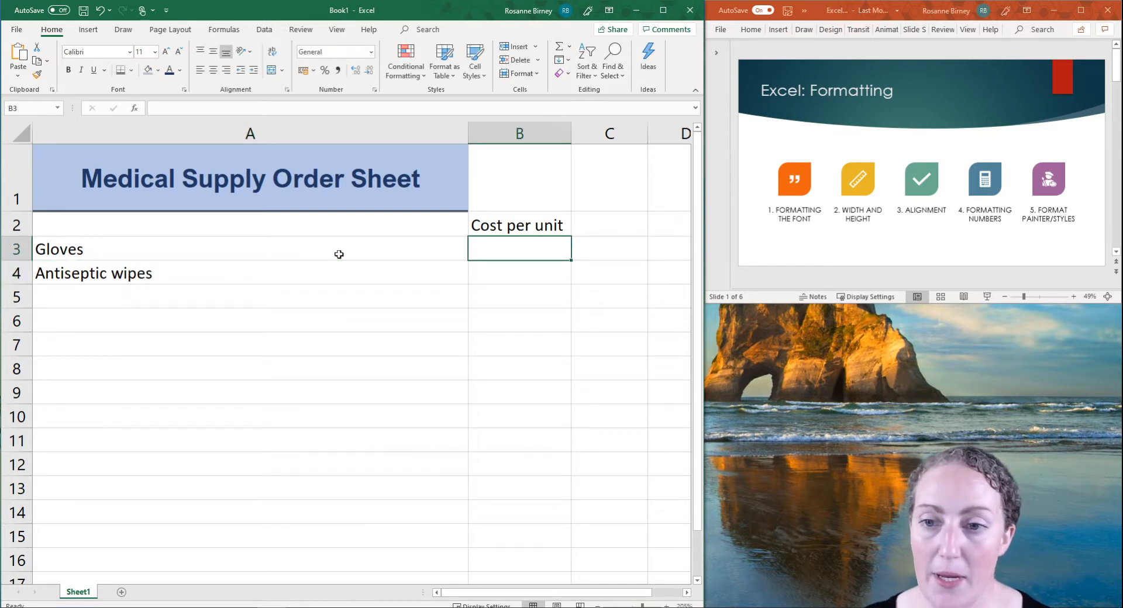
{"action": "type", "text": "2"}
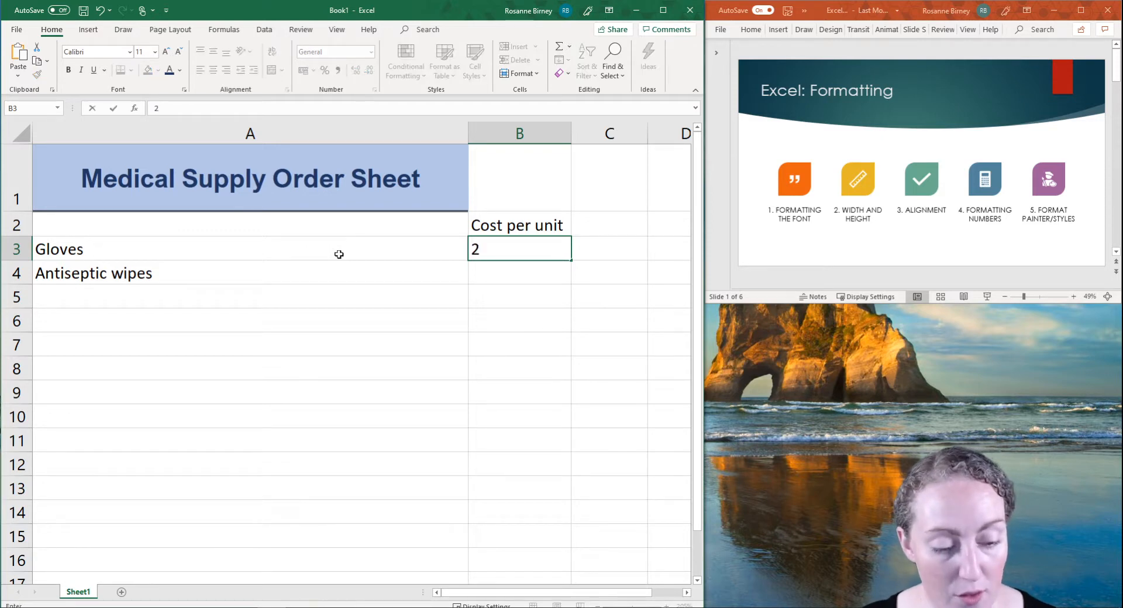
{"action": "type", "text": "."}
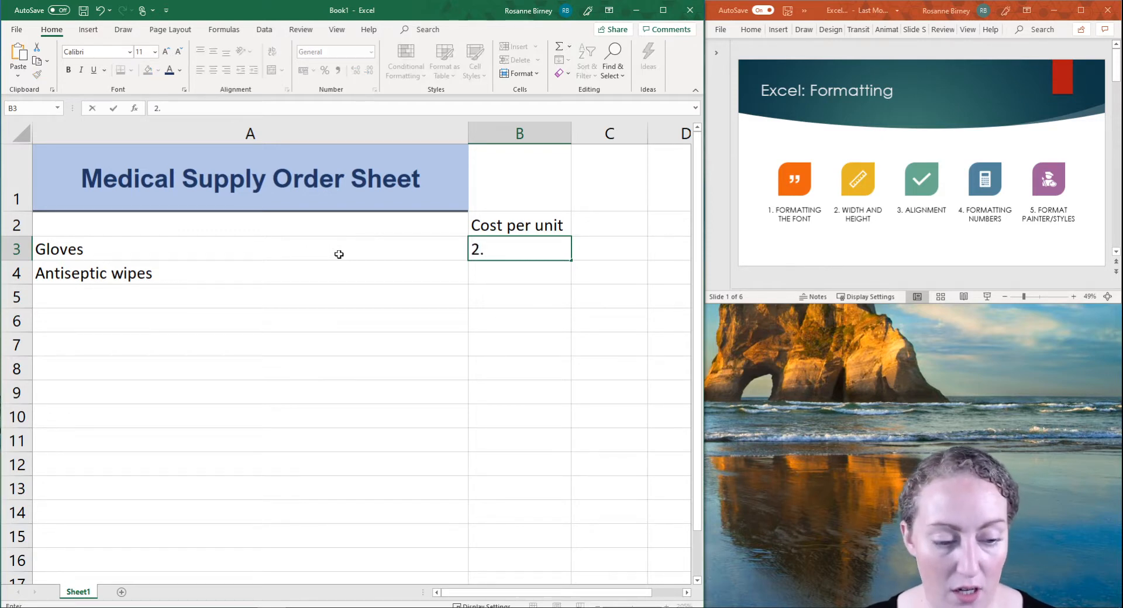
{"action": "type", "text": "5"}
{"action": "key", "text": "Return"}
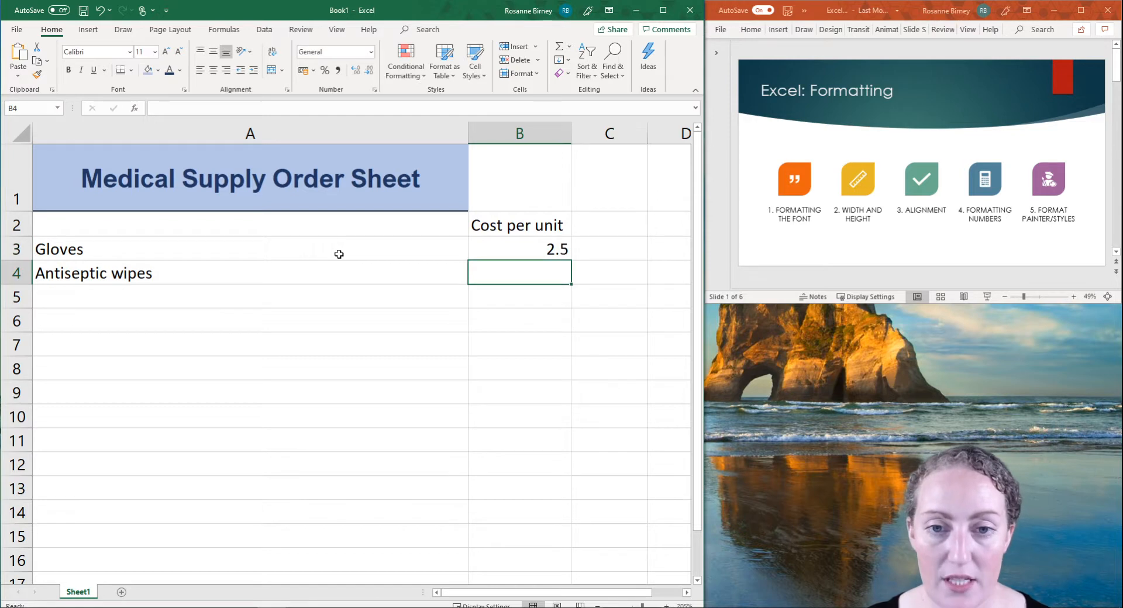
Add the header "Quantity" in cell C2 and enter 100 for Gloves in cell C3
{"action": "left_click", "coordinate": [614, 229]}
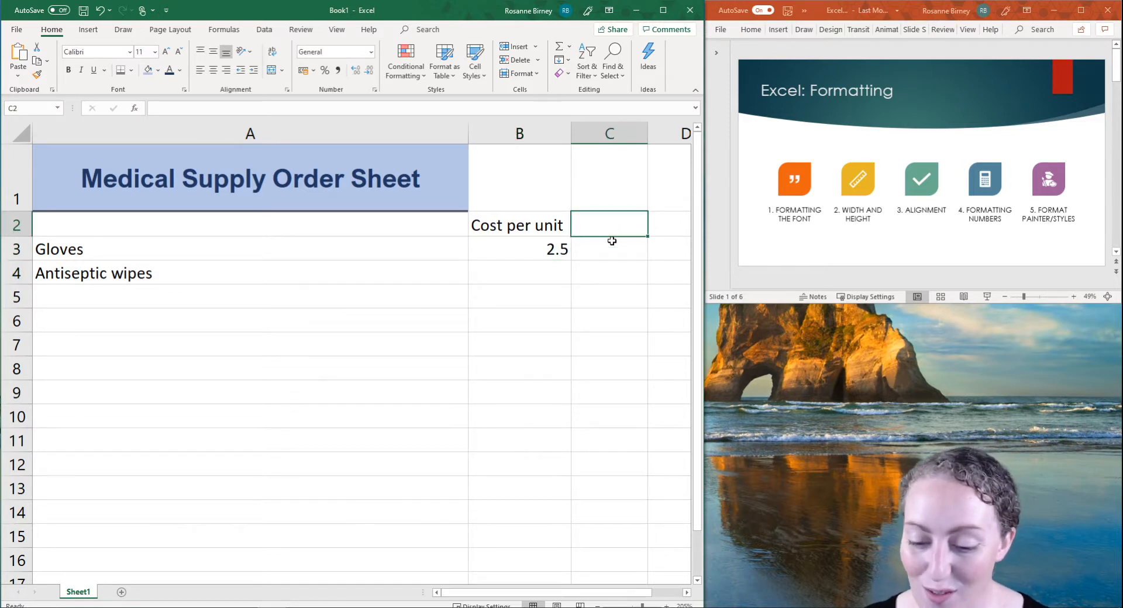
{"action": "type", "text": "Quantity"}
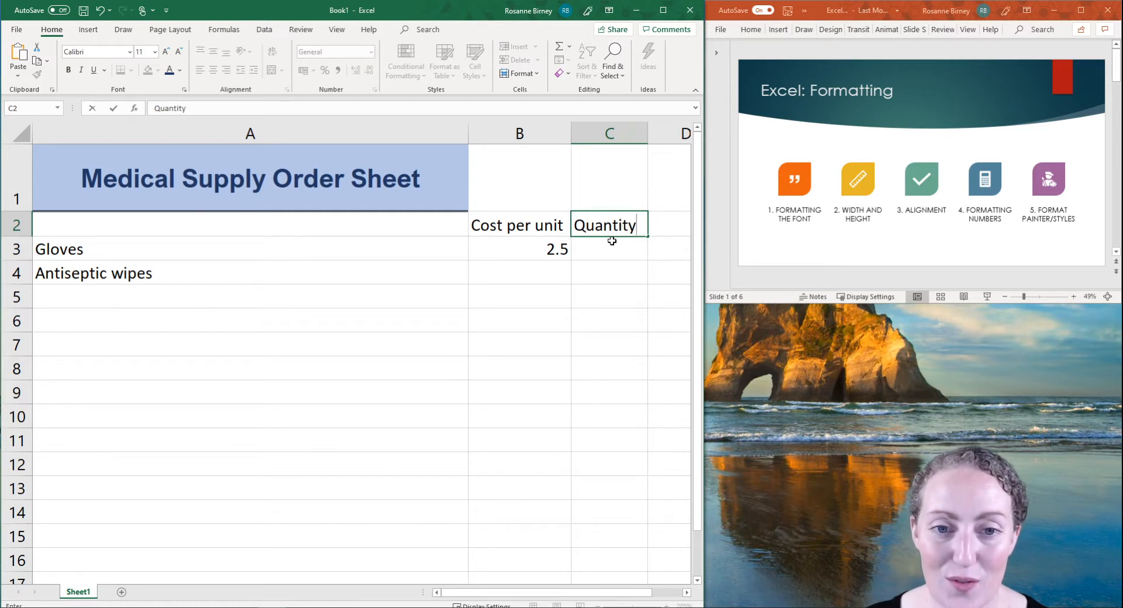
{"action": "key", "text": "Return"}
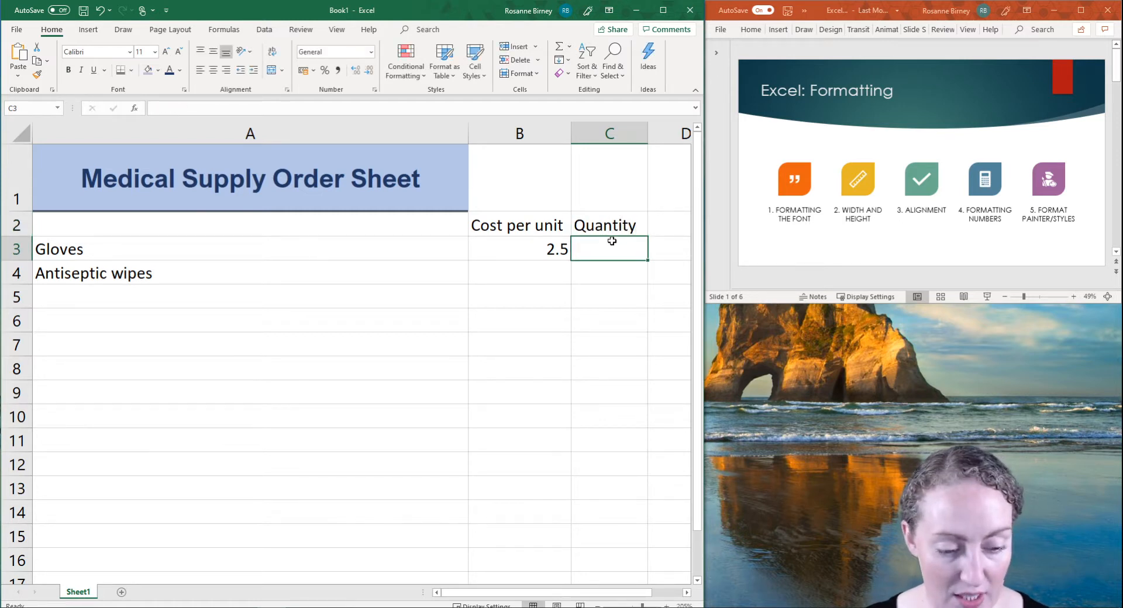
{"action": "type", "text": "100"}
{"action": "key", "text": "Return"}
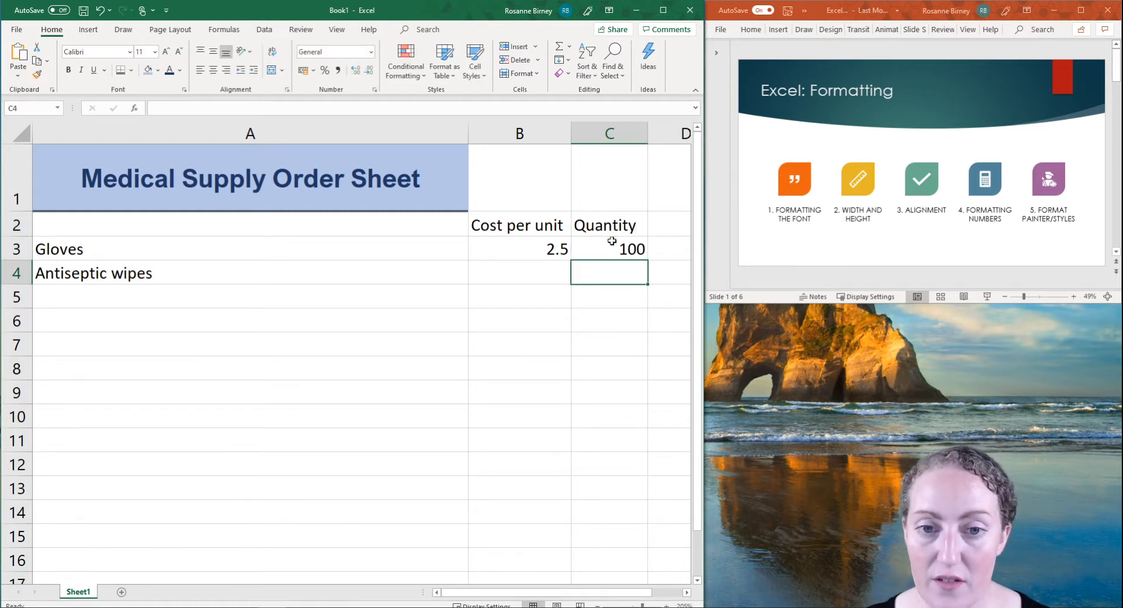
Enter 0.25 as the cost per unit and 1000 as the quantity for Antiseptic wipes in row 4
{"action": "left_click", "coordinate": [518, 269]}
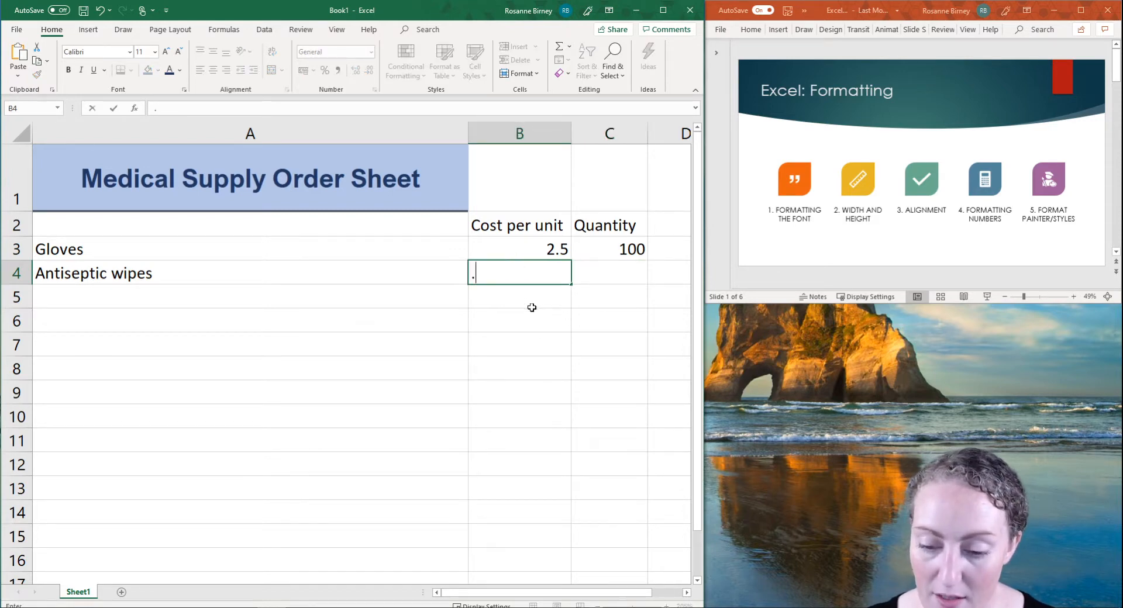
{"action": "type", "text": ".25"}
{"action": "key", "text": "Return"}
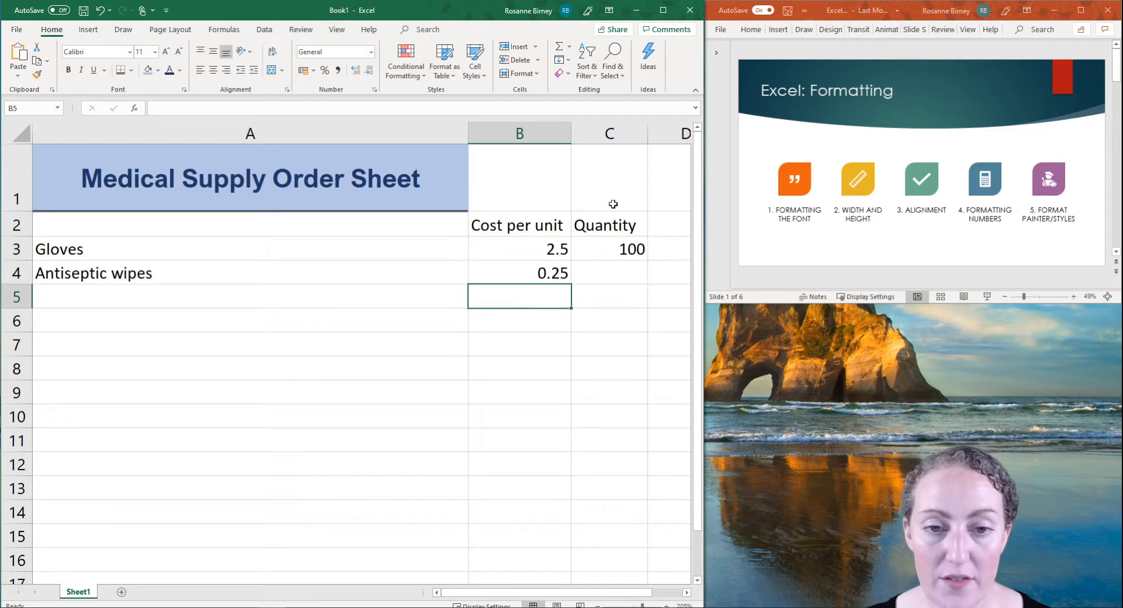
{"action": "left_click", "coordinate": [609, 278]}
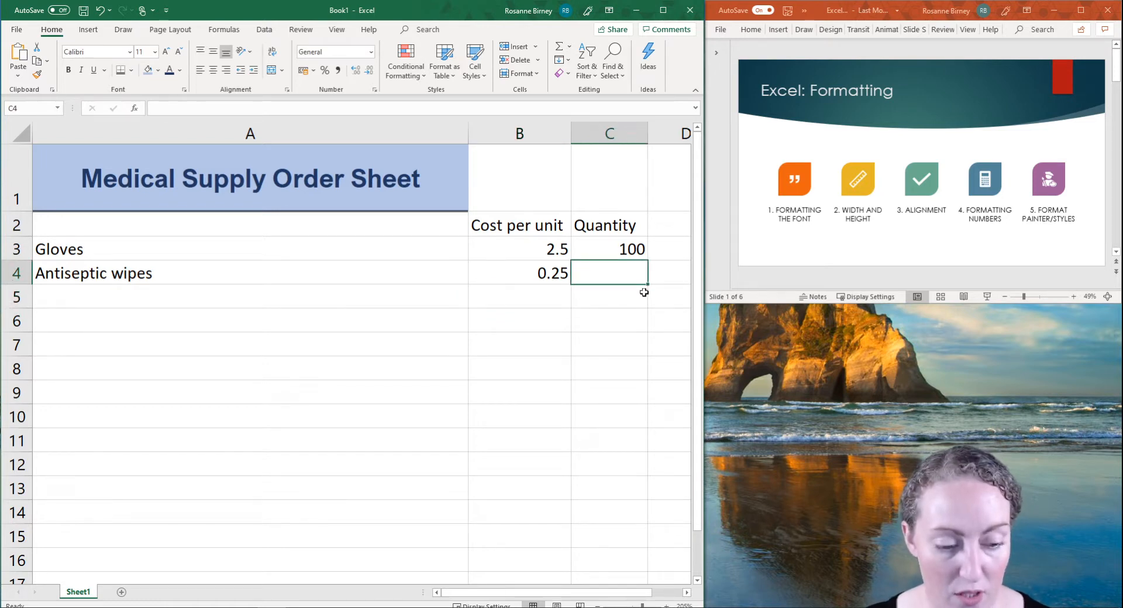
{"action": "type", "text": "1000"}
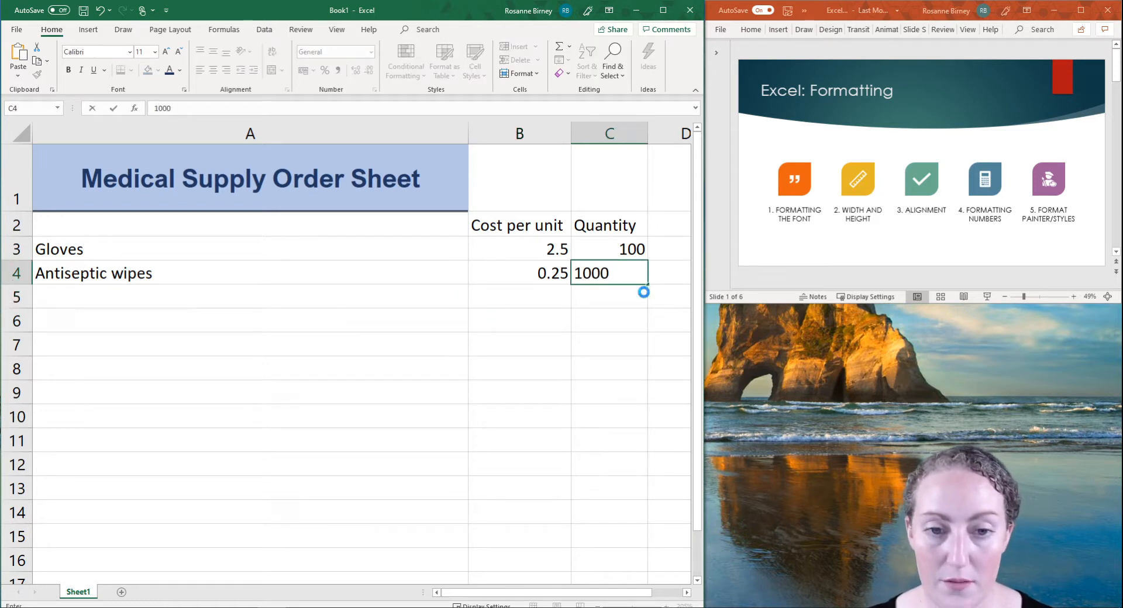
{"action": "key", "text": "Return"}
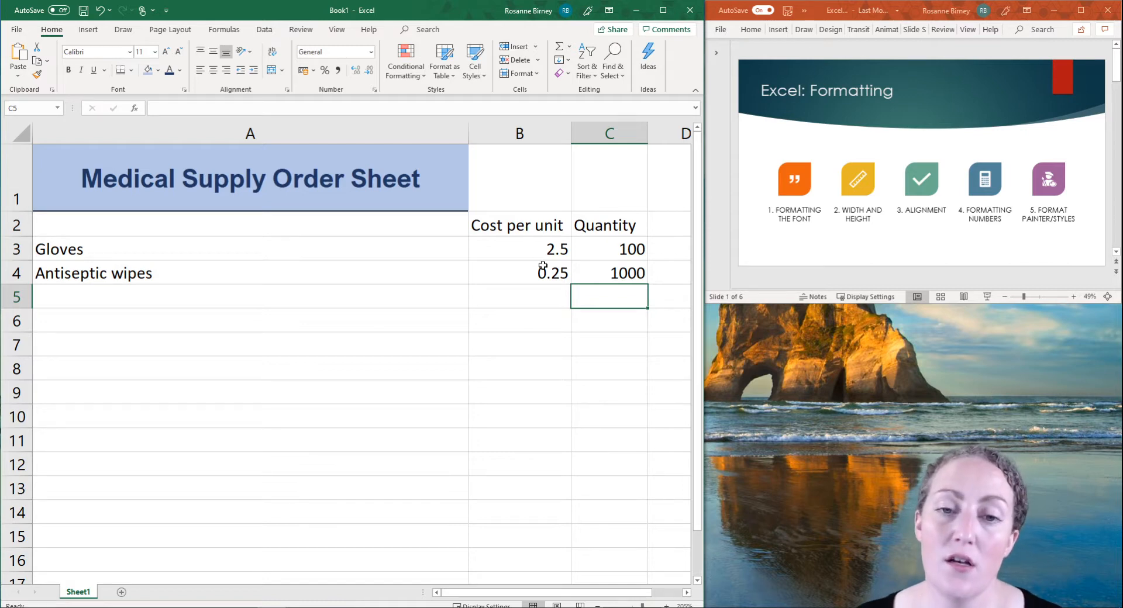
{"action": "left_click", "coordinate": [528, 248]}
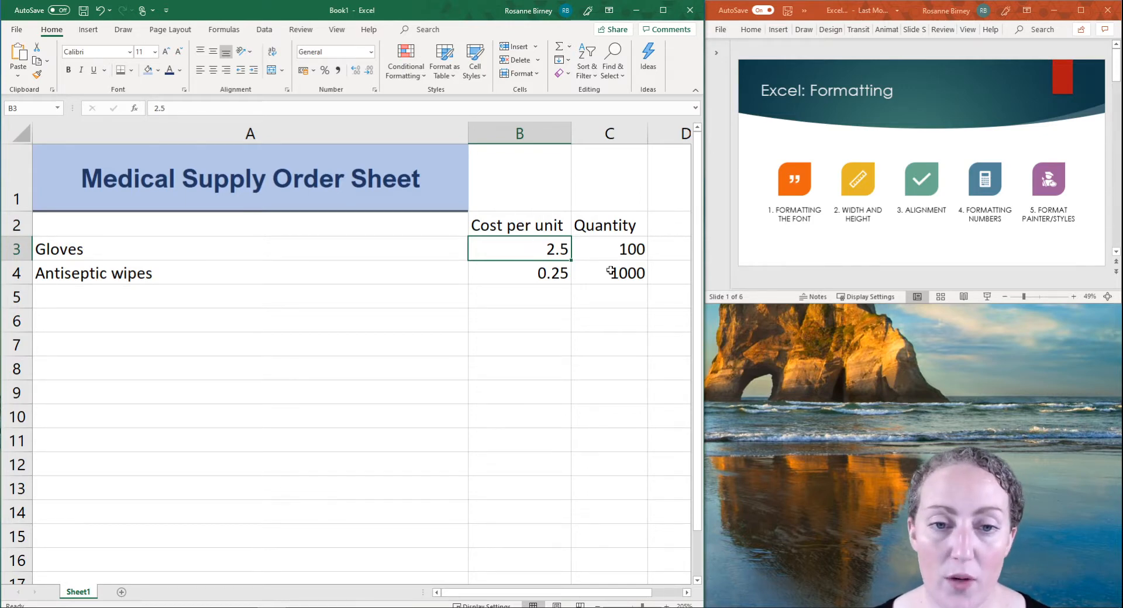
{"action": "left_click_drag", "start_coordinate": [609, 248], "coordinate": [604, 276]}
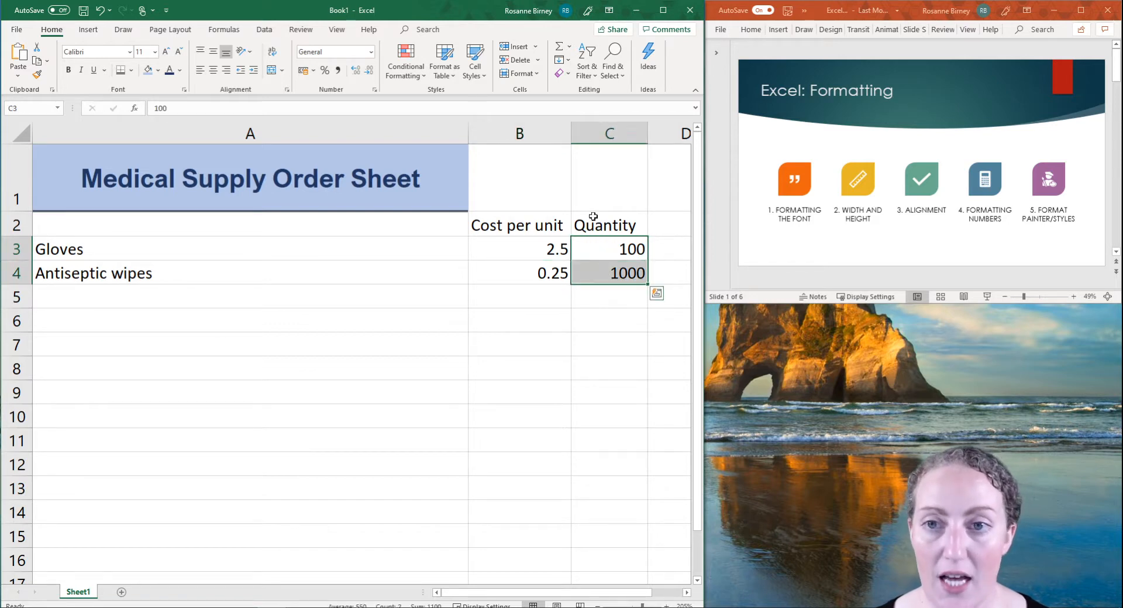
{"action": "left_click_drag", "start_coordinate": [530, 245], "coordinate": [530, 270]}
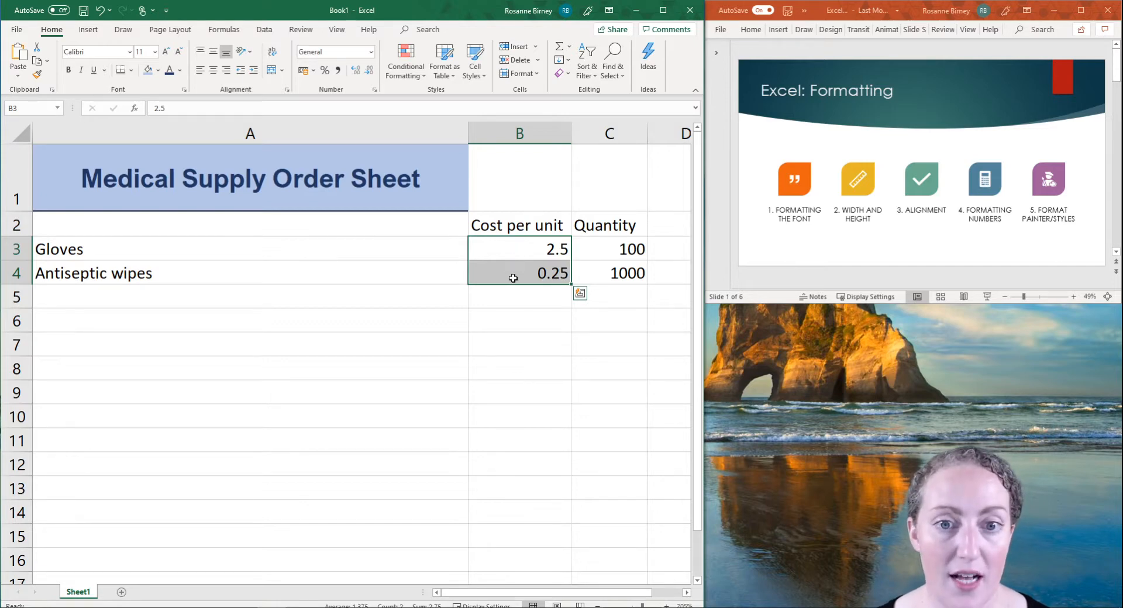
Try to give the Gloves unit cost in cell B3 two decimals by retyping it as 2.50
{"action": "left_click", "coordinate": [559, 250]}
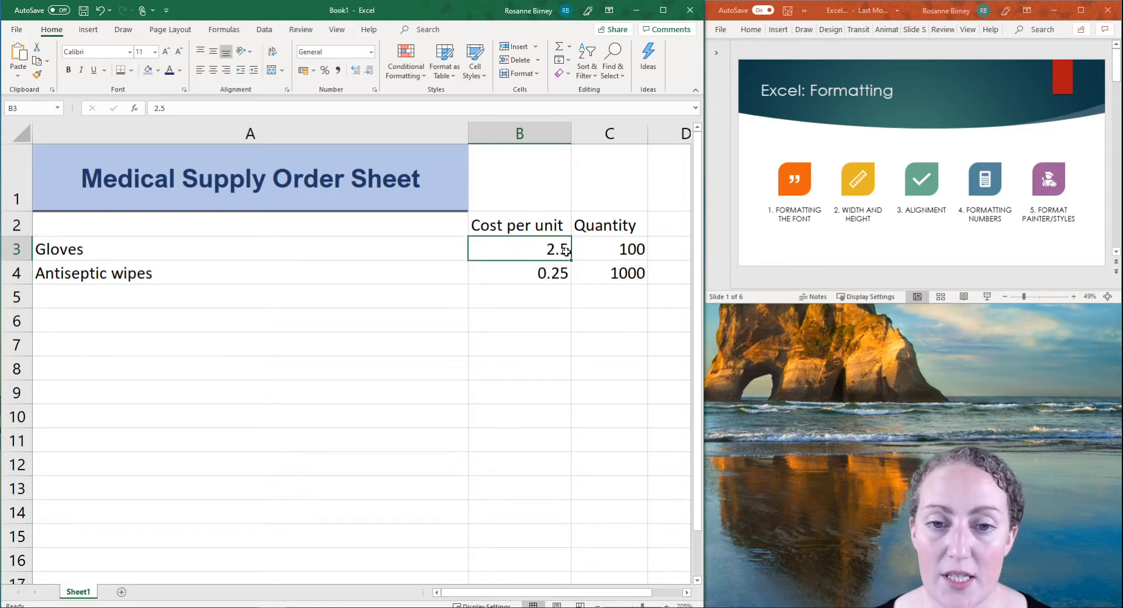
{"action": "double_click", "coordinate": [566, 250]}
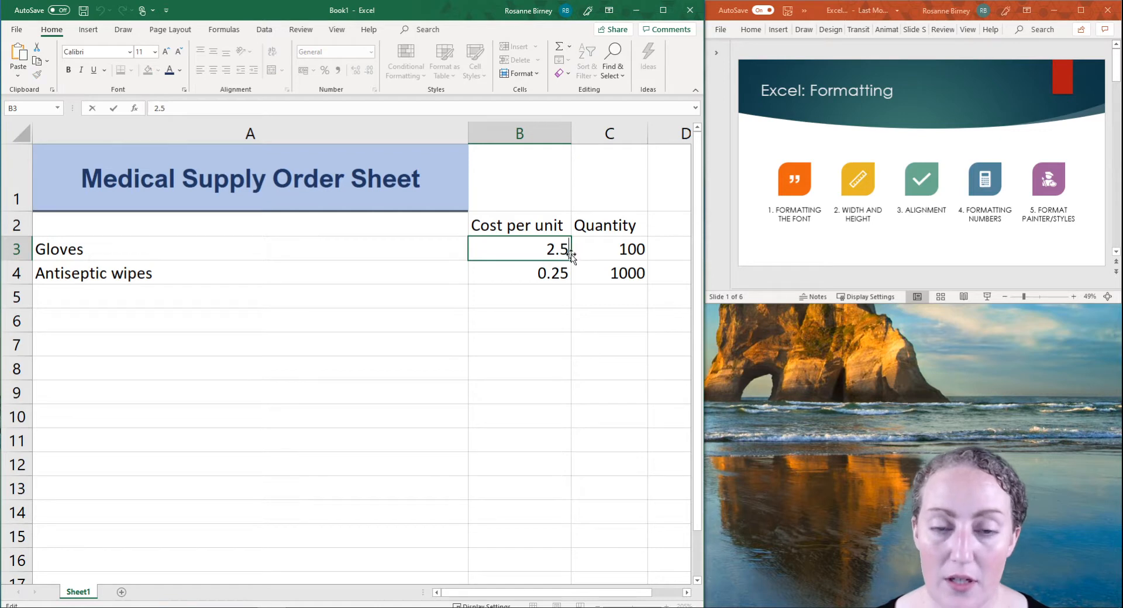
{"action": "type", "text": "2"}
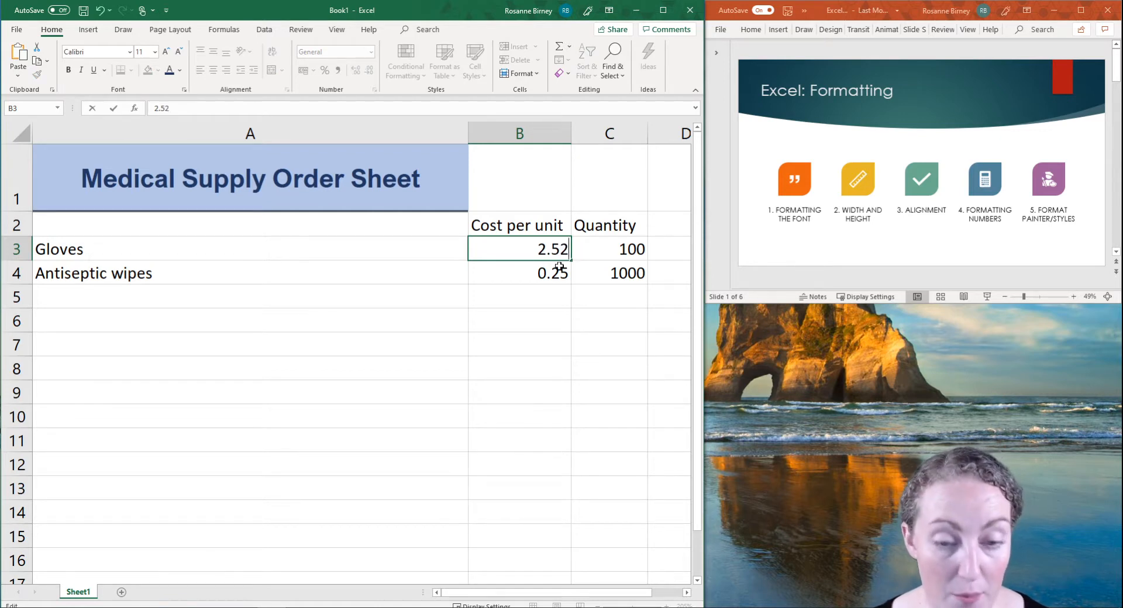
{"action": "key", "text": "BackSpace"}
{"action": "type", "text": "0"}
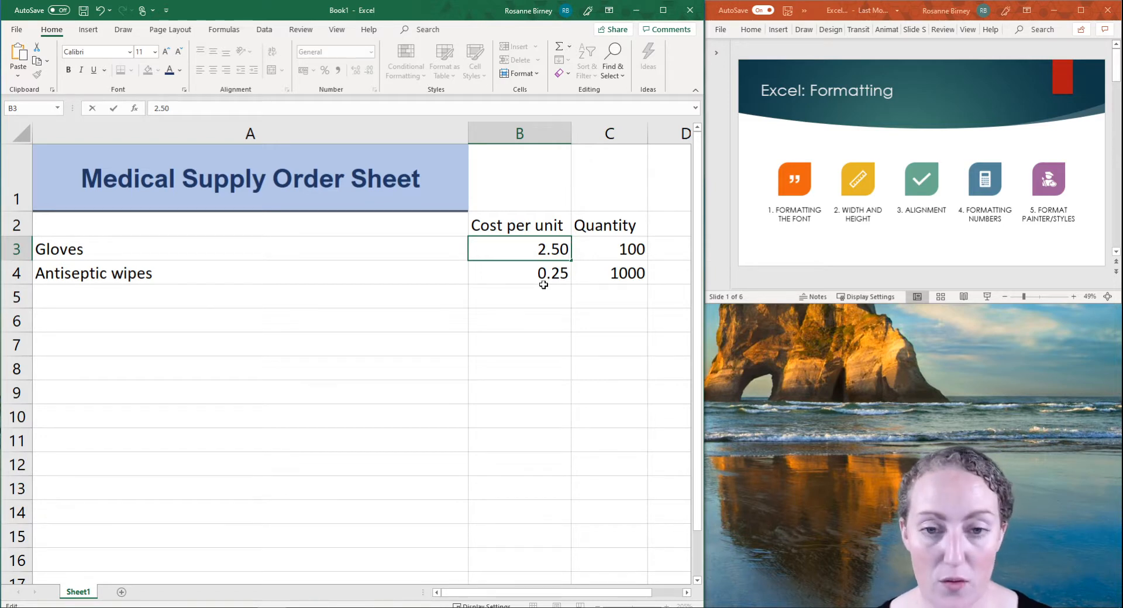
{"action": "key", "text": "Return"}
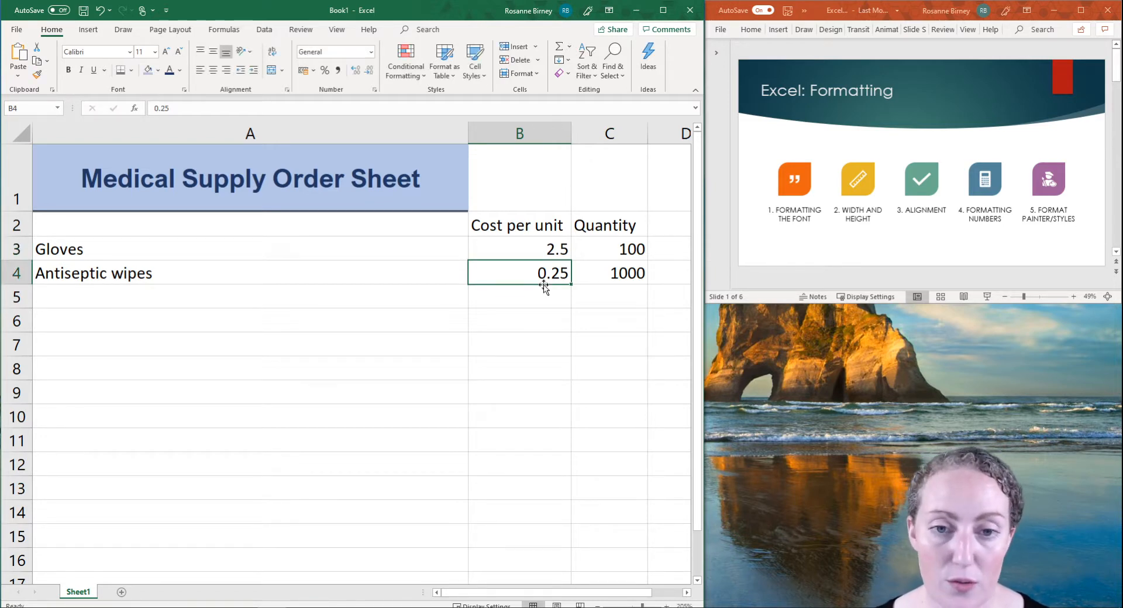
{"action": "key", "text": "Up"}
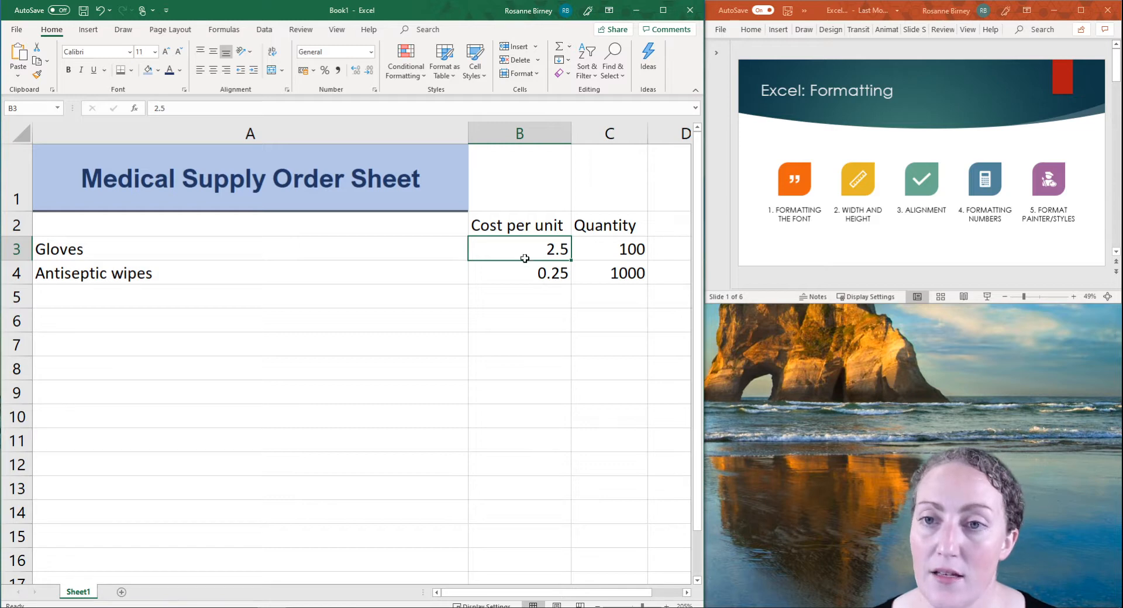
Apply the Currency number format to the unit costs in cells B3:B4
{"action": "left_click_drag", "start_coordinate": [521, 251], "coordinate": [523, 282]}
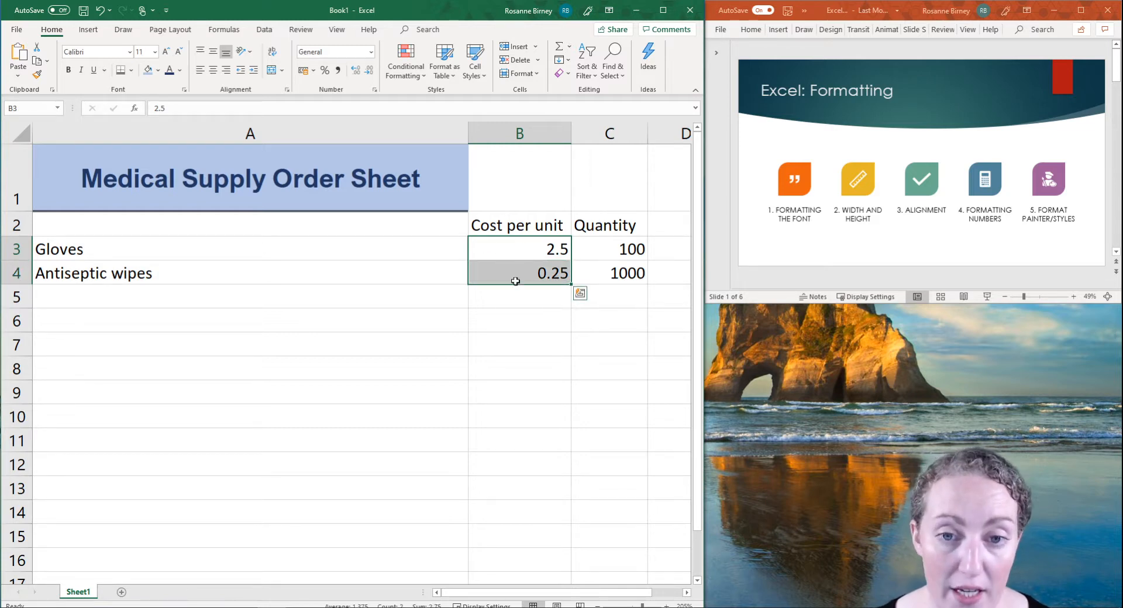
{"action": "left_click", "coordinate": [372, 52]}
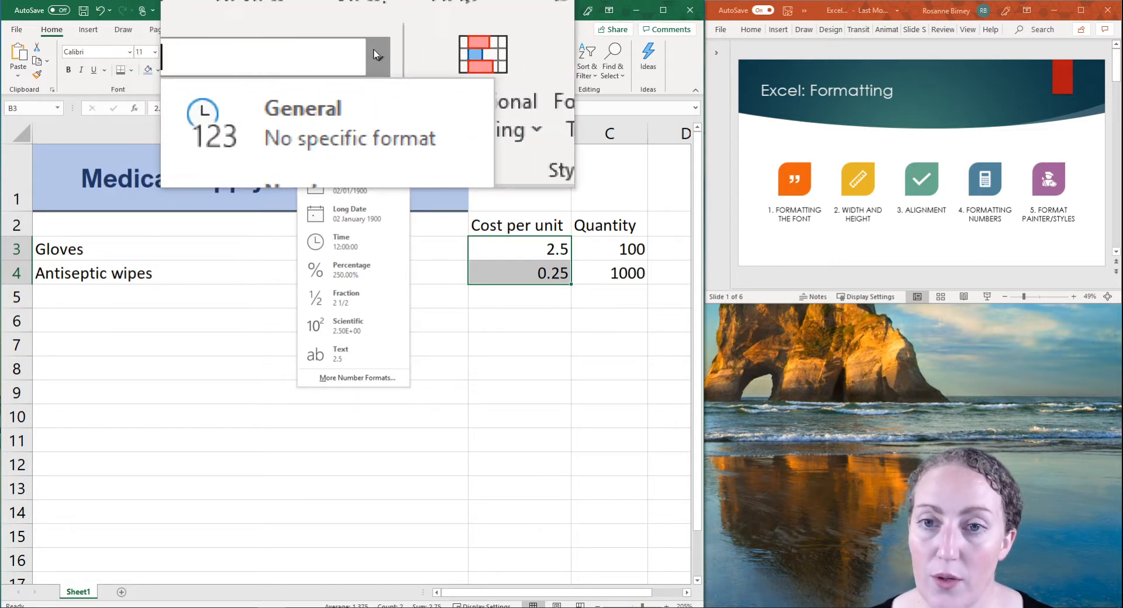
{"action": "left_click", "coordinate": [374, 51]}
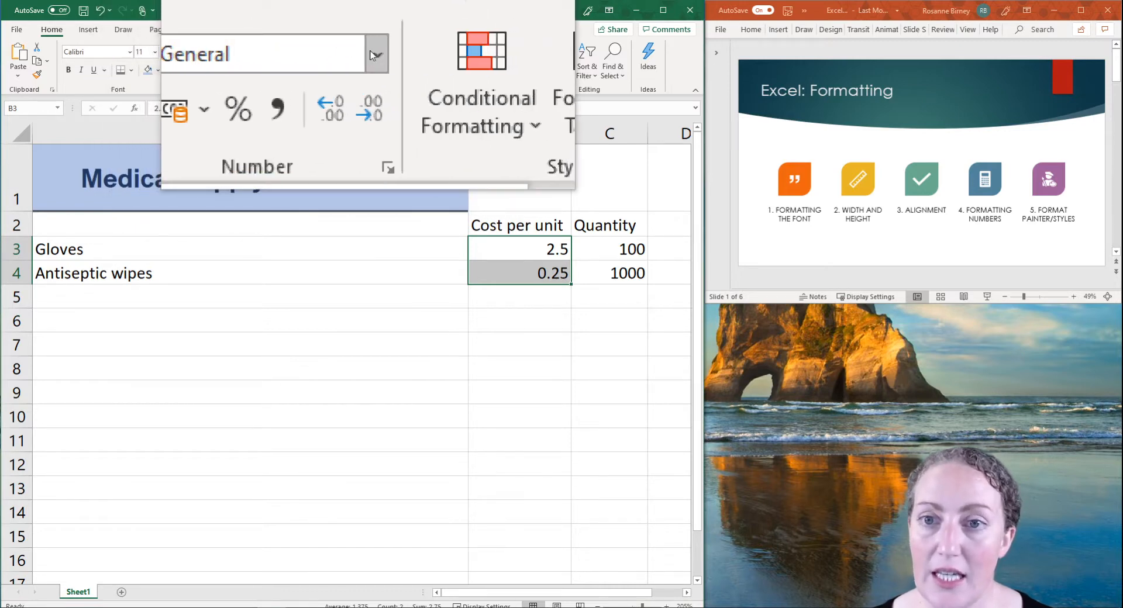
{"action": "left_click", "coordinate": [370, 56]}
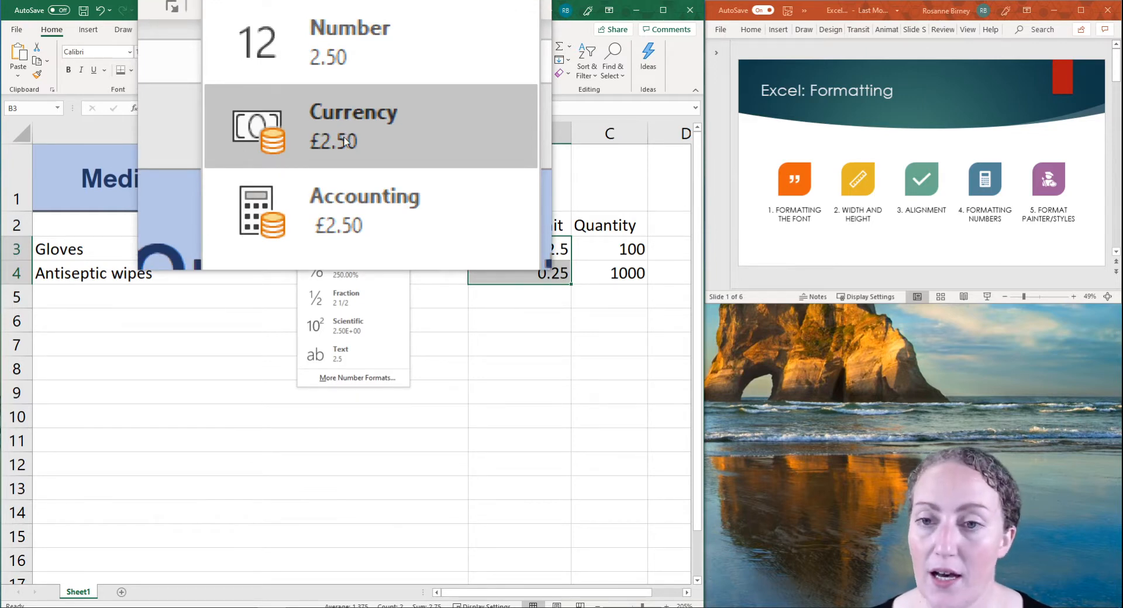
{"action": "left_click", "coordinate": [344, 138]}
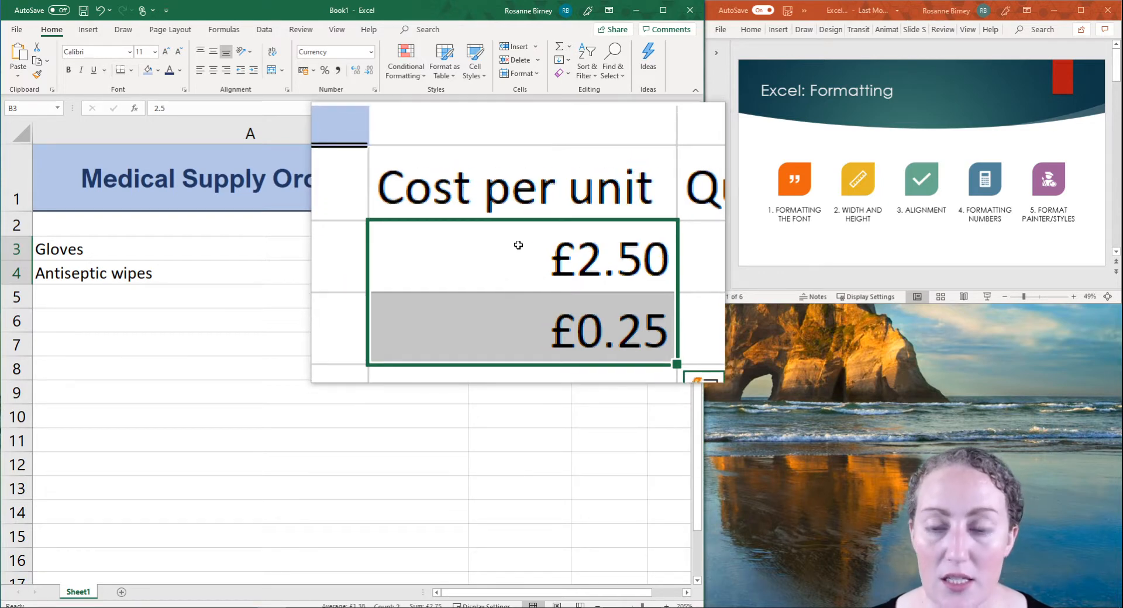
Change the currency symbol of the unit costs in B3:B4 to € English (Ireland) through the Format Cells dialog
{"action": "right_click", "coordinate": [518, 245]}
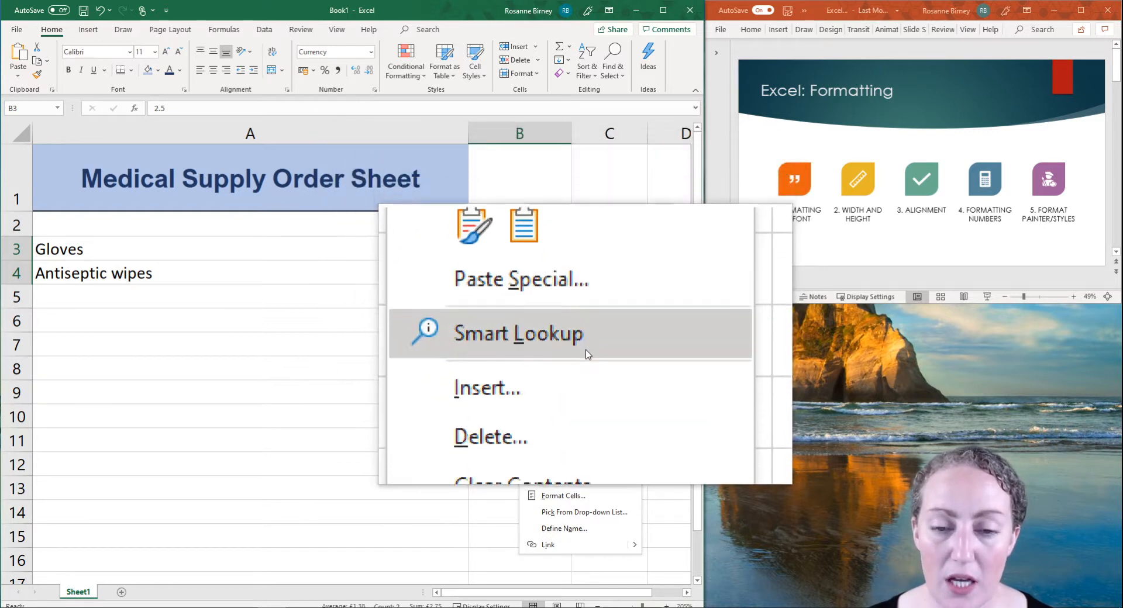
{"action": "left_click", "coordinate": [595, 503]}
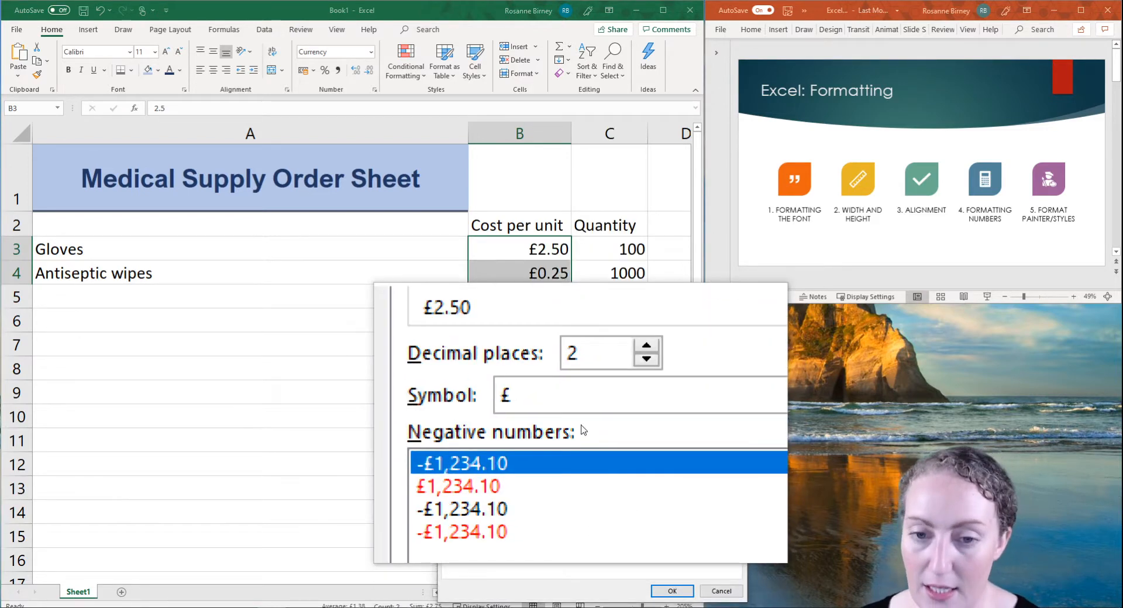
{"action": "left_click_drag", "start_coordinate": [588, 331], "coordinate": [401, 126]}
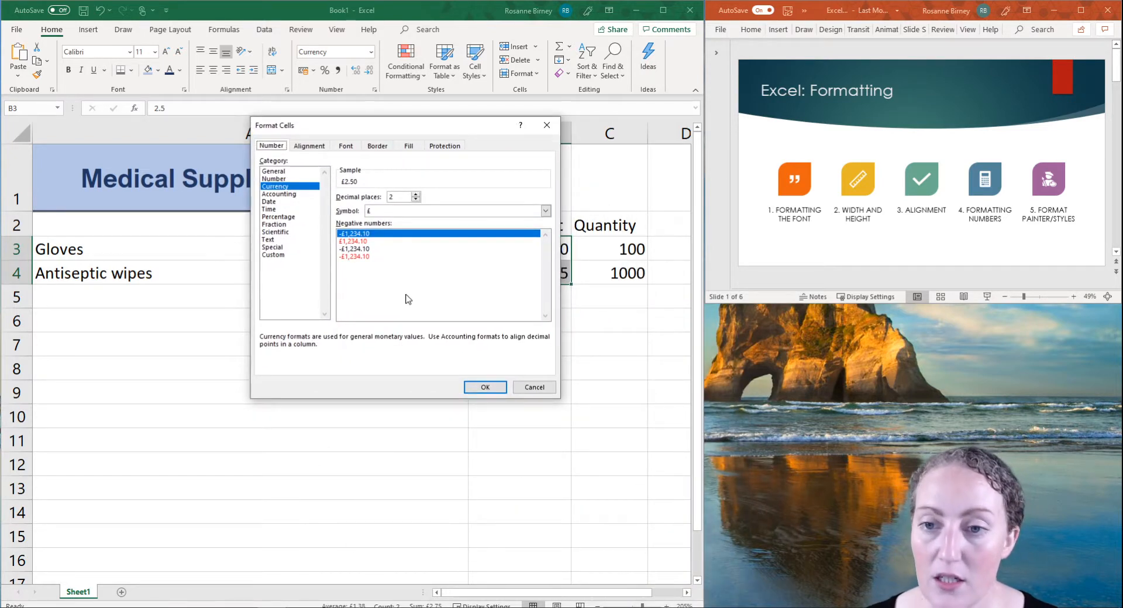
{"action": "key", "text": "super"}
{"action": "key", "text": "super"}
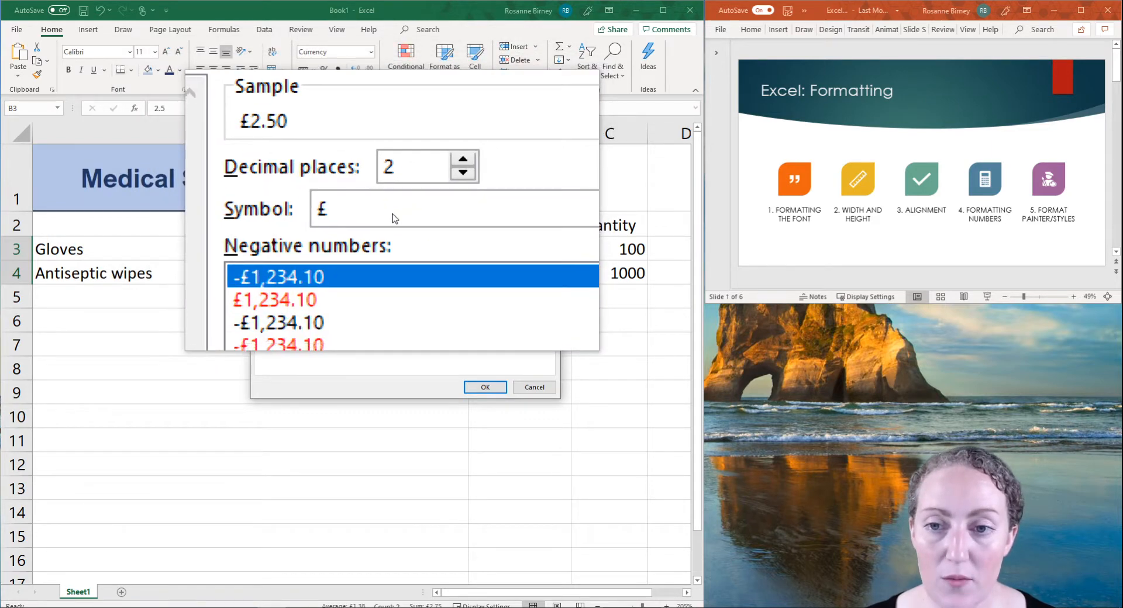
{"action": "left_click", "coordinate": [393, 214]}
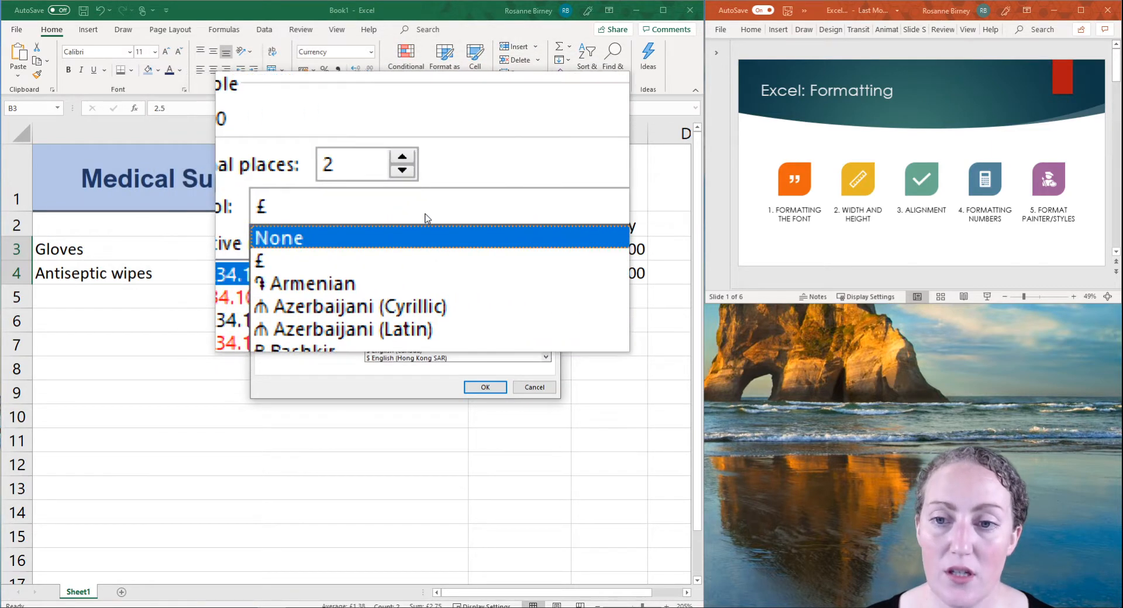
{"action": "scroll", "coordinate": [424, 225], "scroll_direction": "down", "scroll_amount": 1}
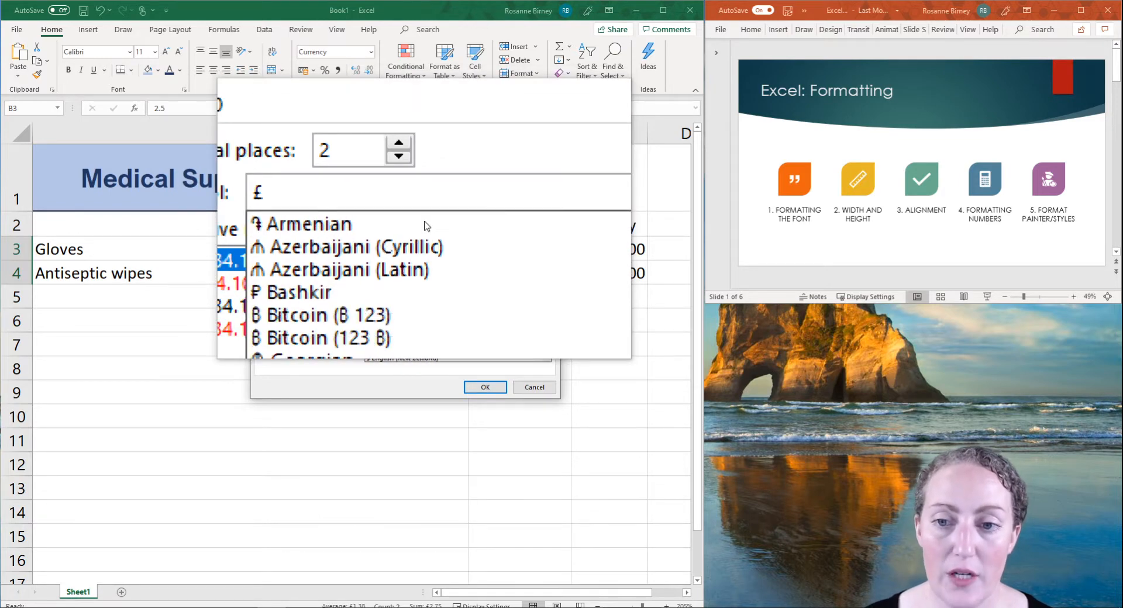
{"action": "scroll", "coordinate": [435, 275], "scroll_direction": "down", "scroll_amount": 5}
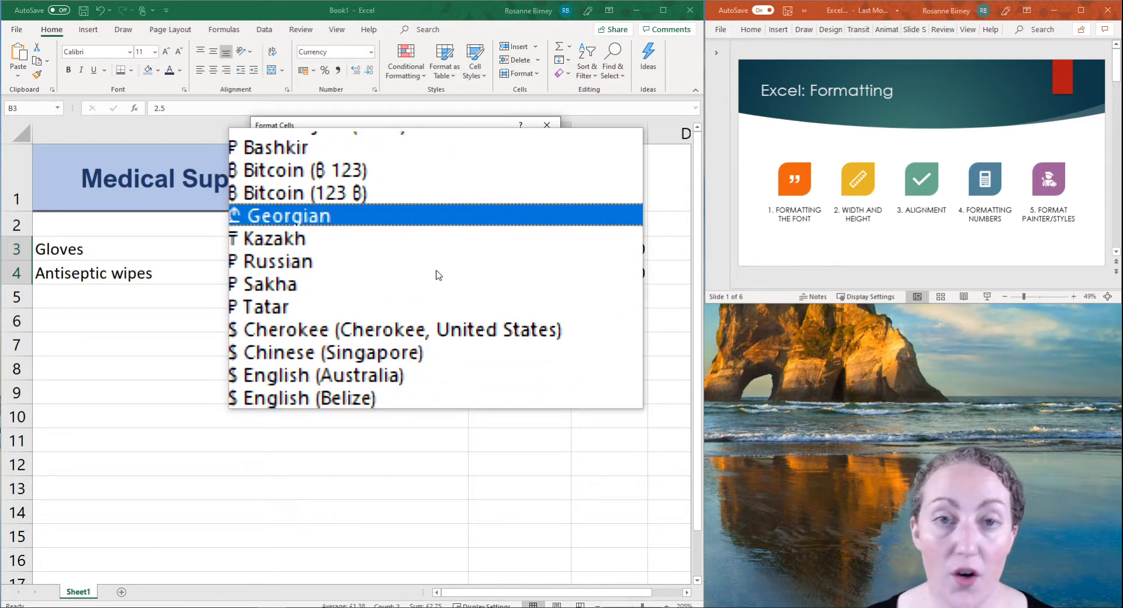
{"action": "scroll", "coordinate": [433, 276], "scroll_direction": "down", "scroll_amount": 12}
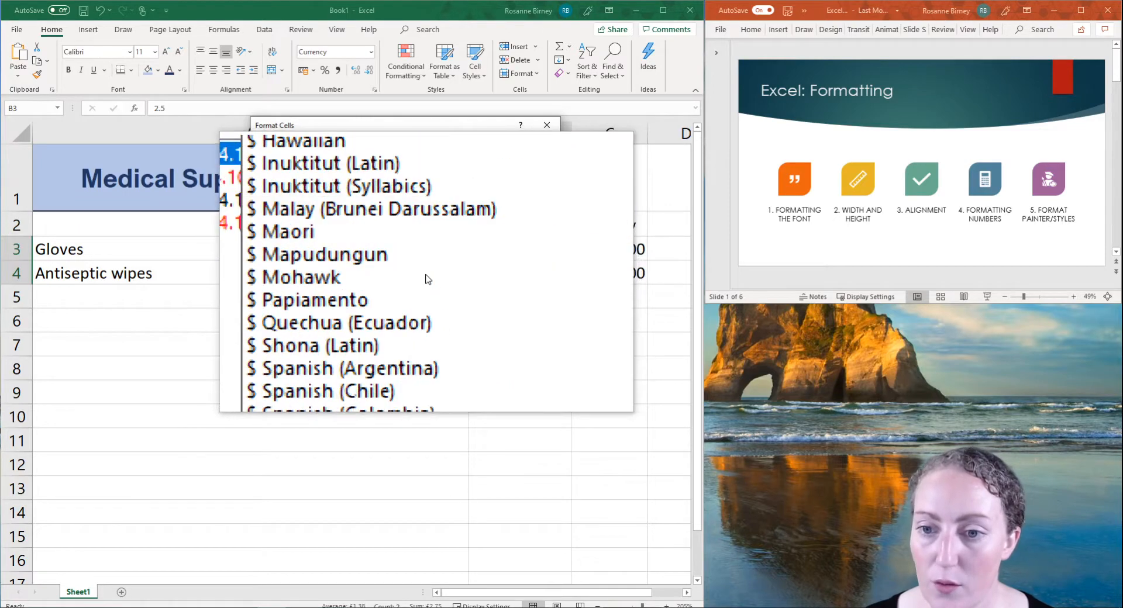
{"action": "scroll", "coordinate": [421, 290], "scroll_direction": "down", "scroll_amount": 8}
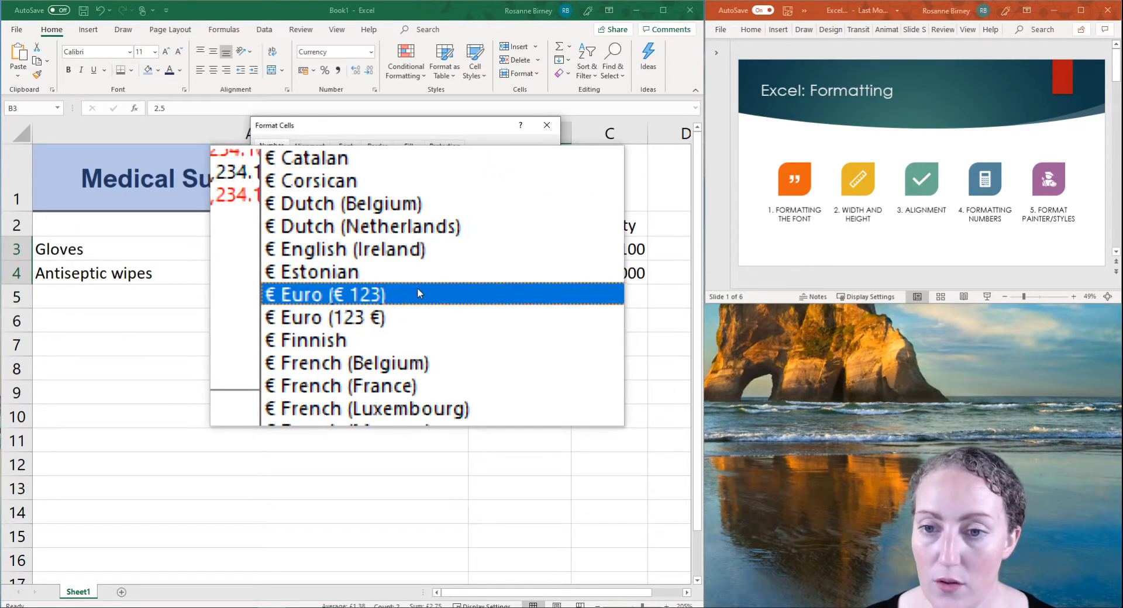
{"action": "scroll", "coordinate": [415, 284], "scroll_direction": "up", "scroll_amount": 2}
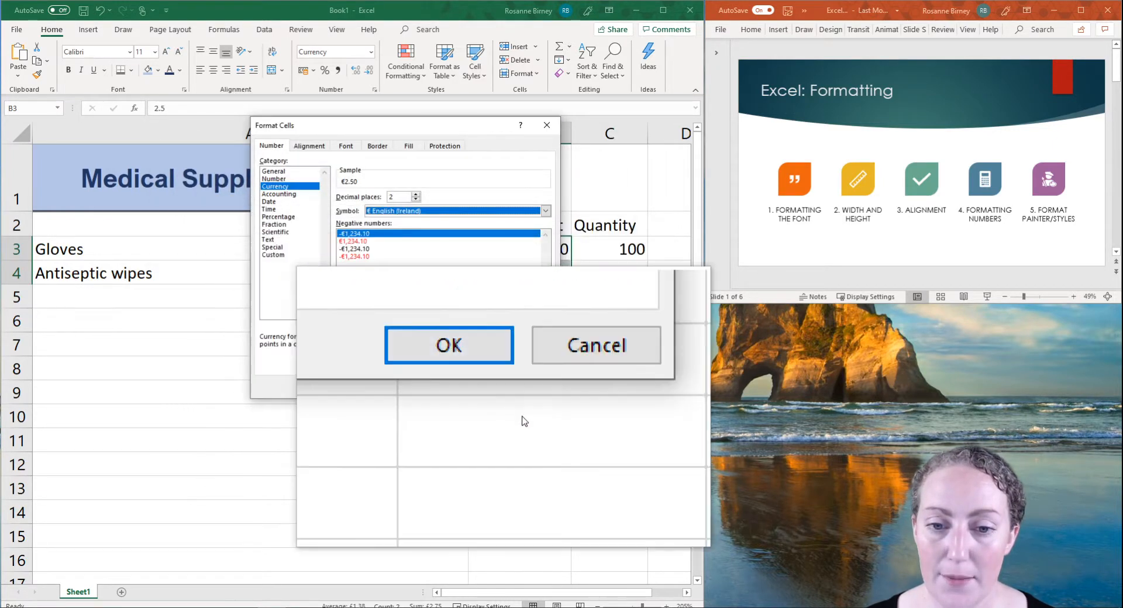
{"action": "left_click", "coordinate": [484, 391]}
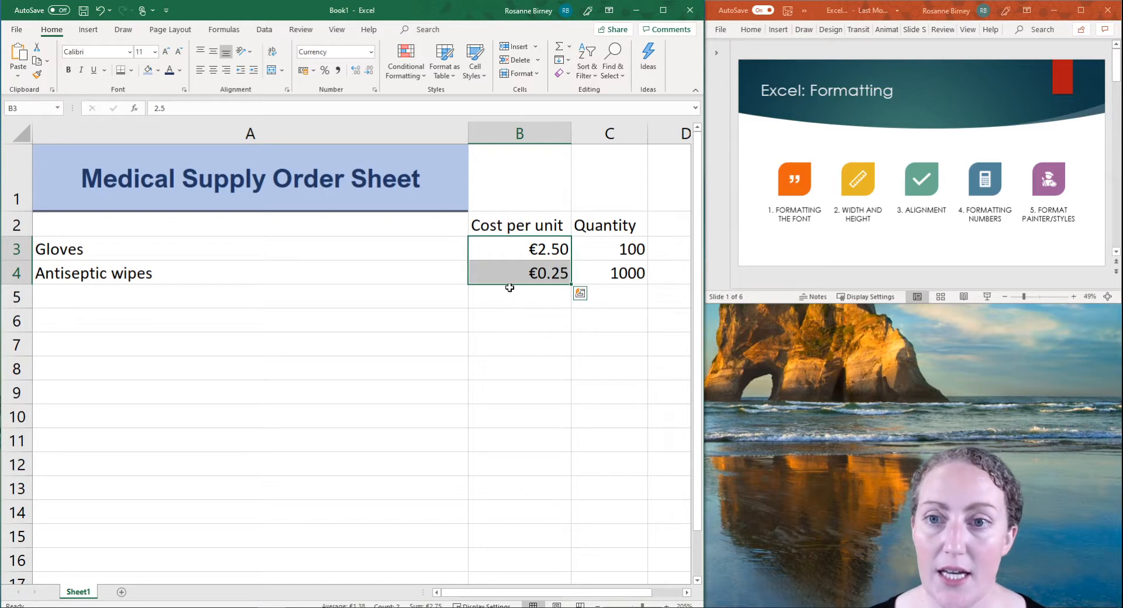
Increase the decimals of the quantities in cells C3:C4 to one decimal place
{"action": "left_click", "coordinate": [687, 593]}
{"action": "left_click", "coordinate": [687, 594]}
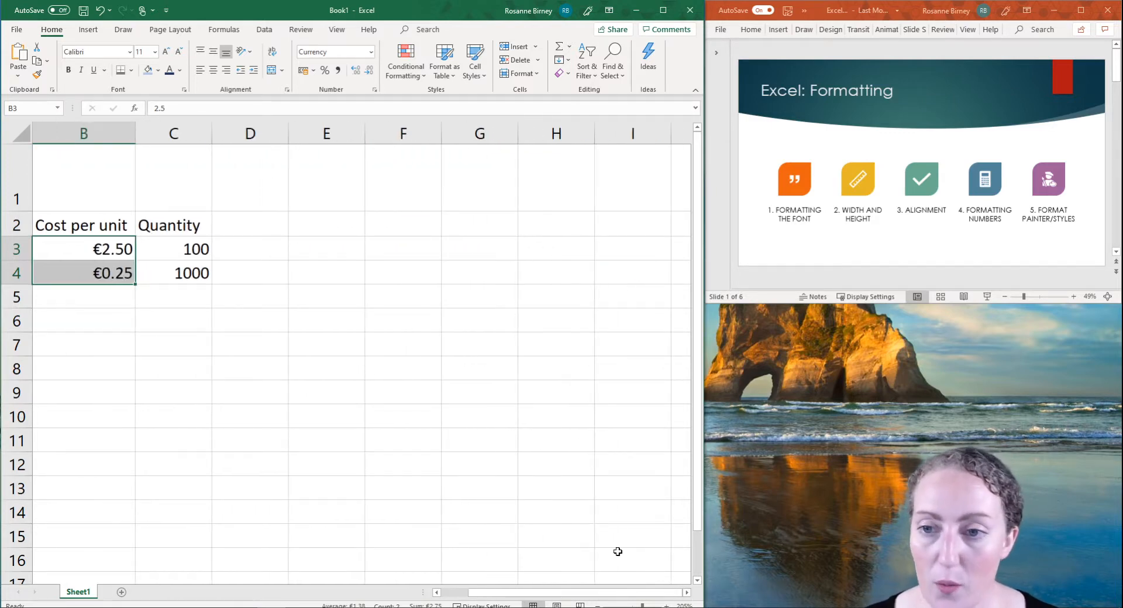
{"action": "left_click", "coordinate": [177, 252]}
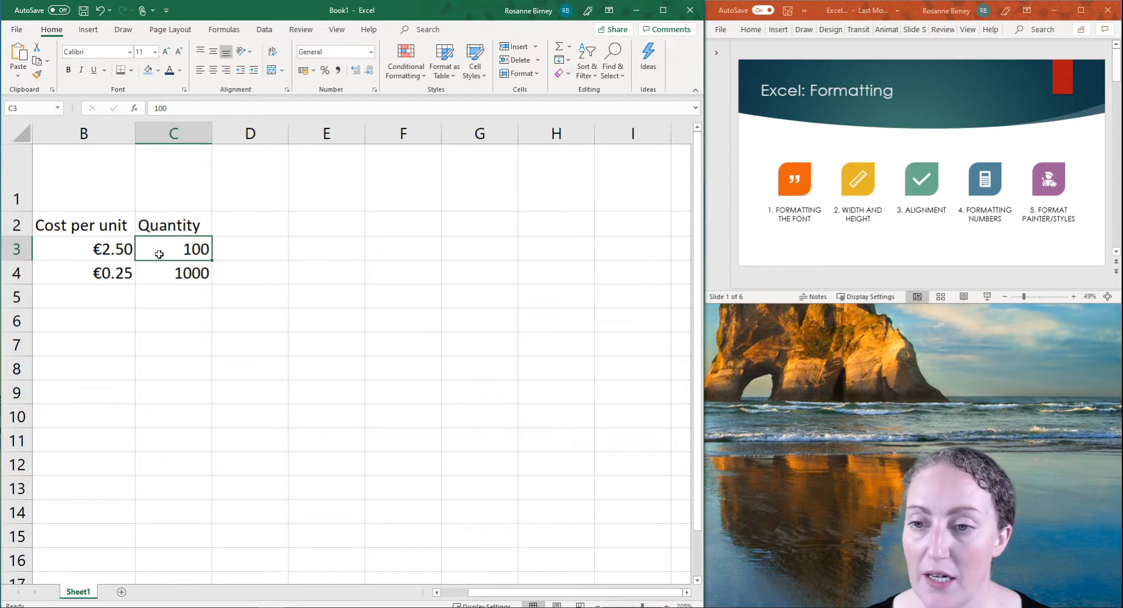
{"action": "left_click_drag", "start_coordinate": [165, 250], "coordinate": [158, 283]}
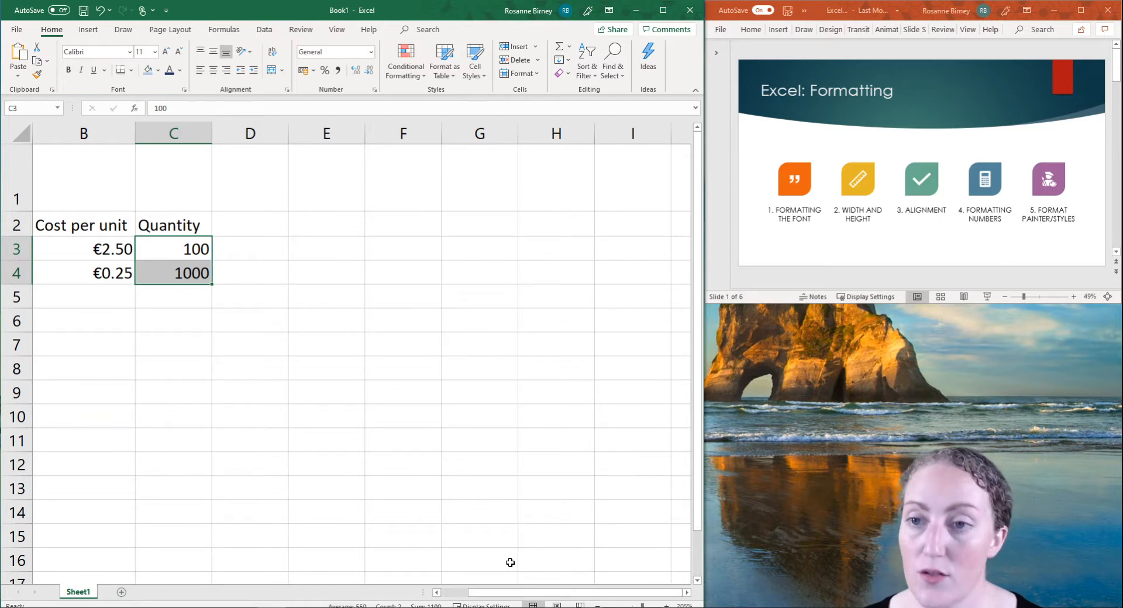
{"action": "key", "text": "super+plus"}
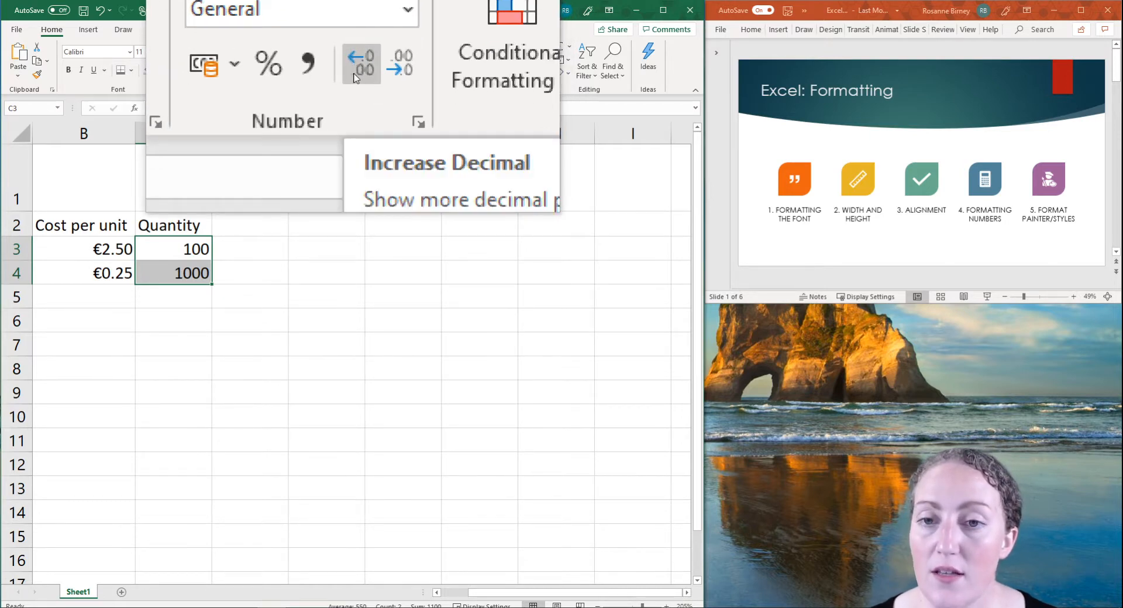
{"action": "left_click", "coordinate": [355, 78]}
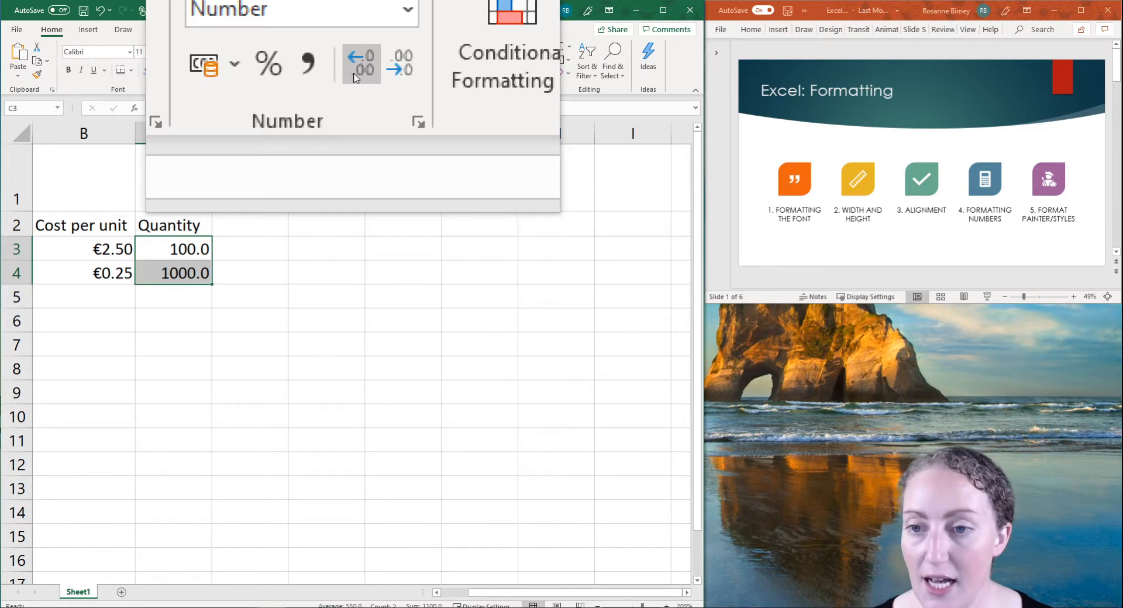
Increase the quantities in cells C3:C4 to two decimal places and reduce them back to whole numbers
{"action": "left_click", "coordinate": [355, 77]}
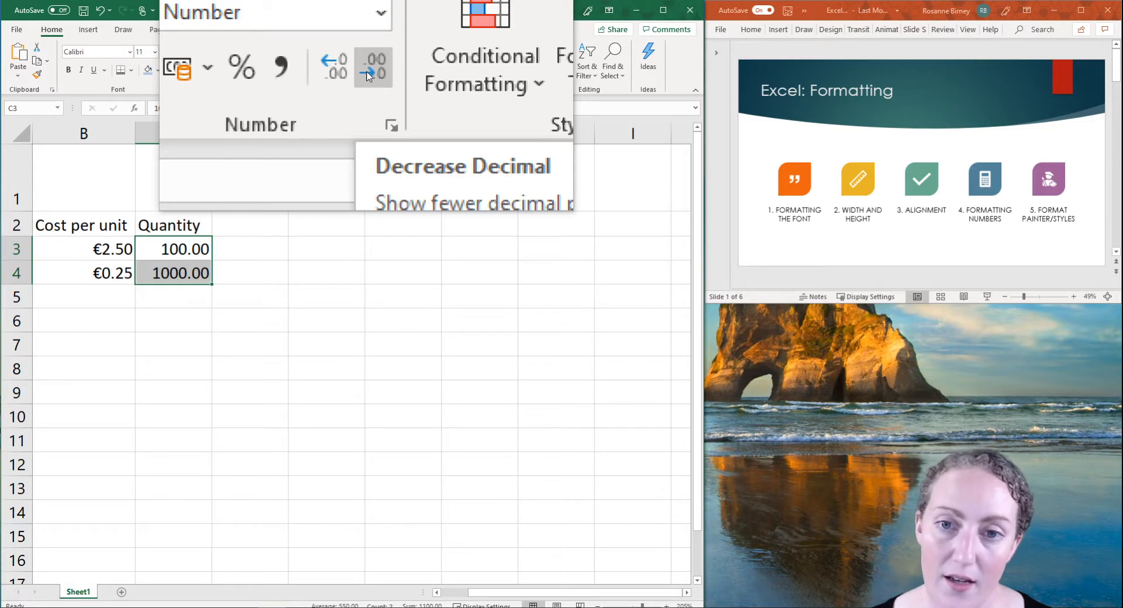
{"action": "left_click", "coordinate": [368, 76]}
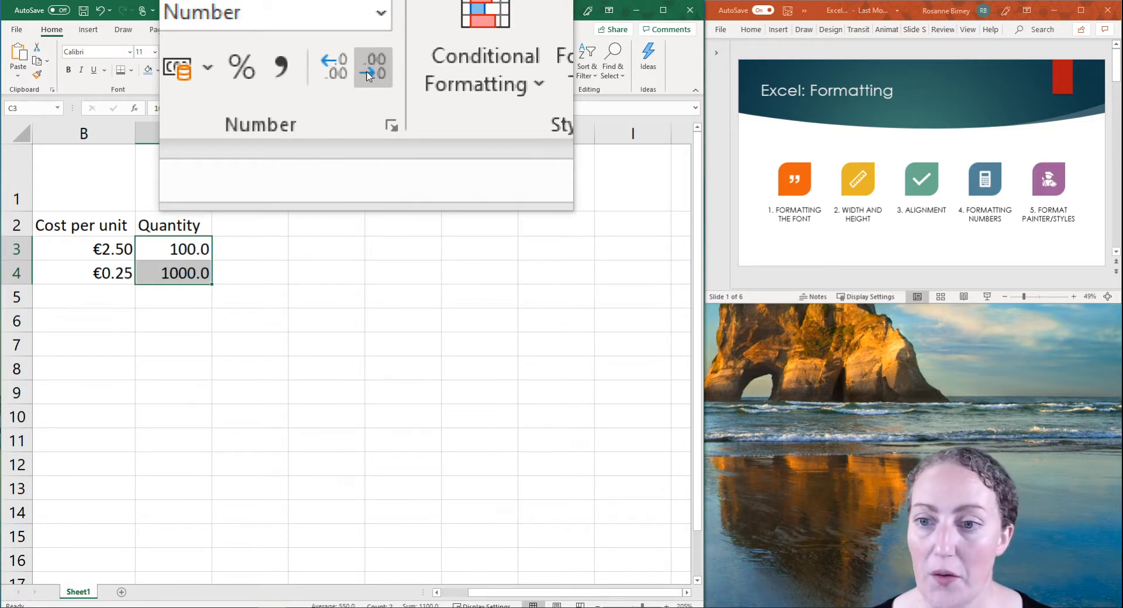
{"action": "left_click", "coordinate": [368, 77]}
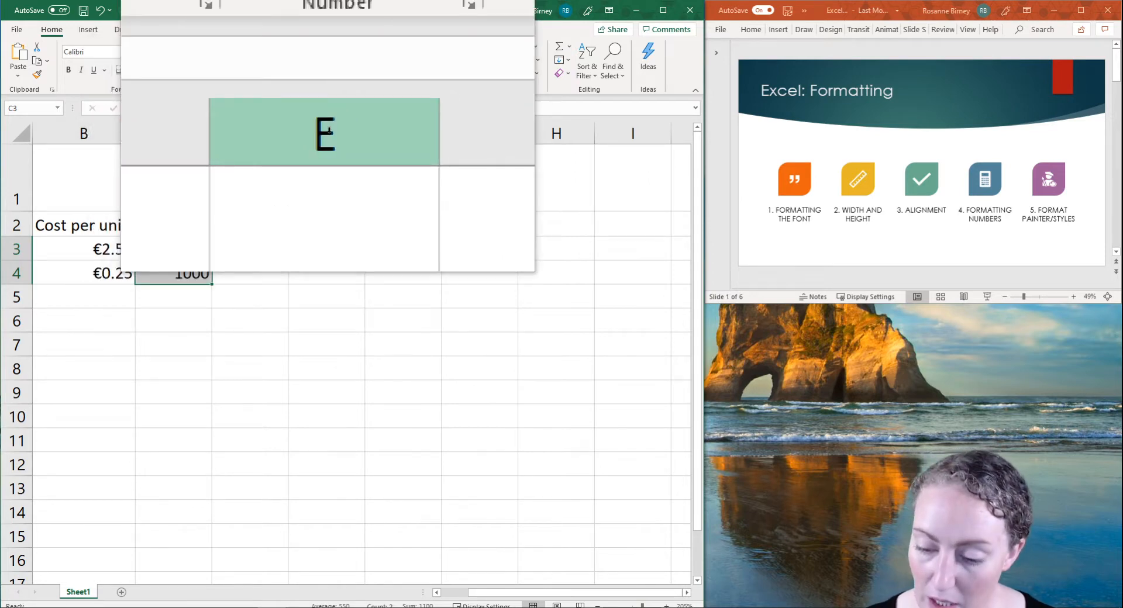
{"action": "key", "text": "super+Escape"}
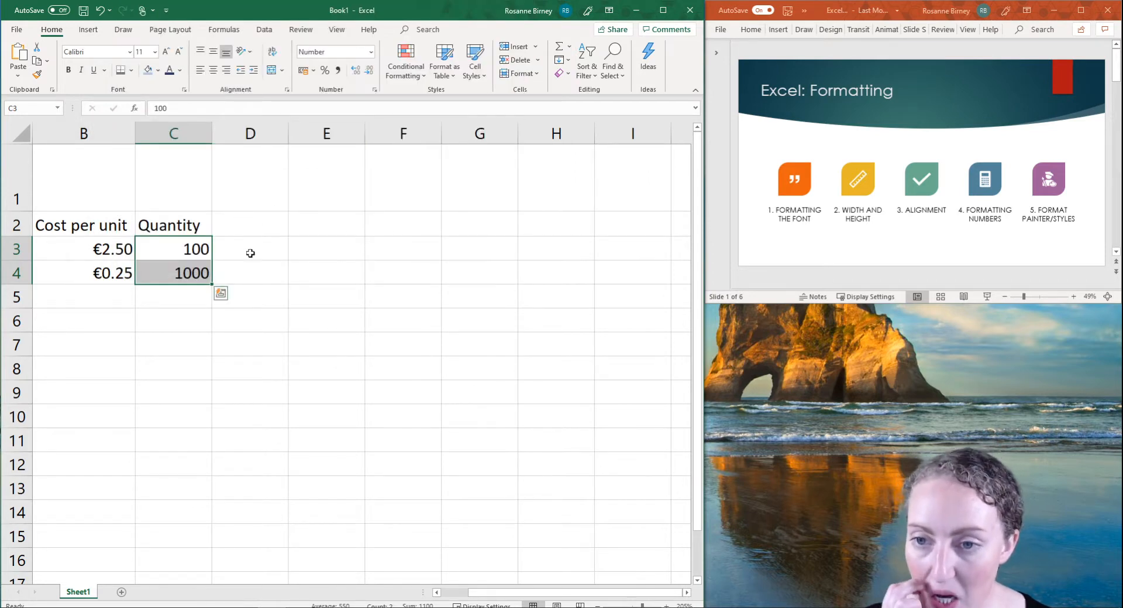
Enter .78 in cell D3 and apply the Percent style to it
{"action": "left_click", "coordinate": [250, 253]}
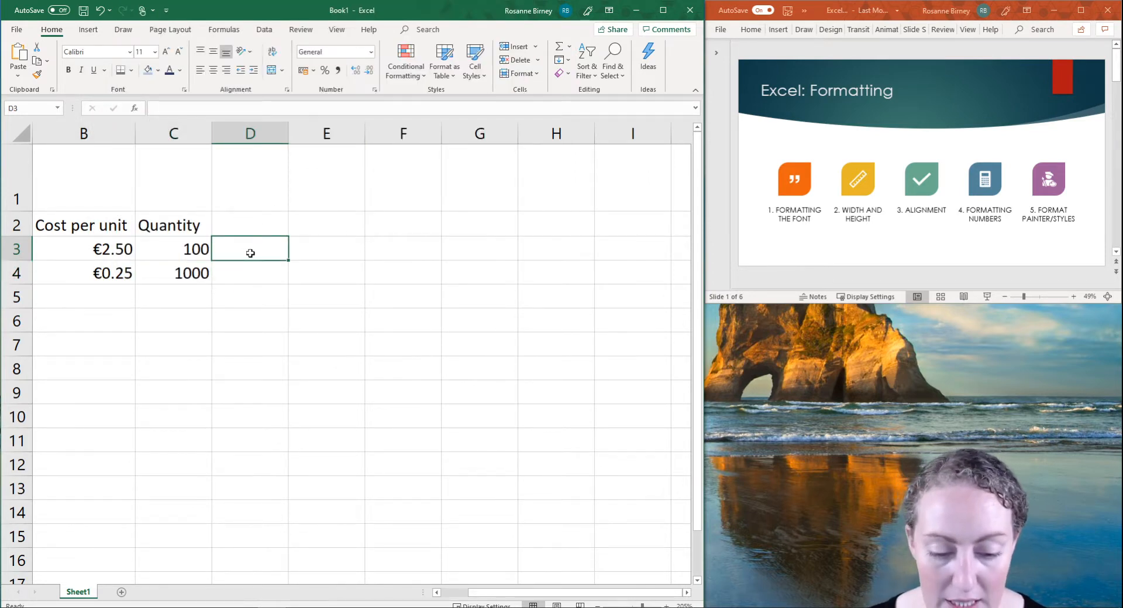
{"action": "type", "text": ".78"}
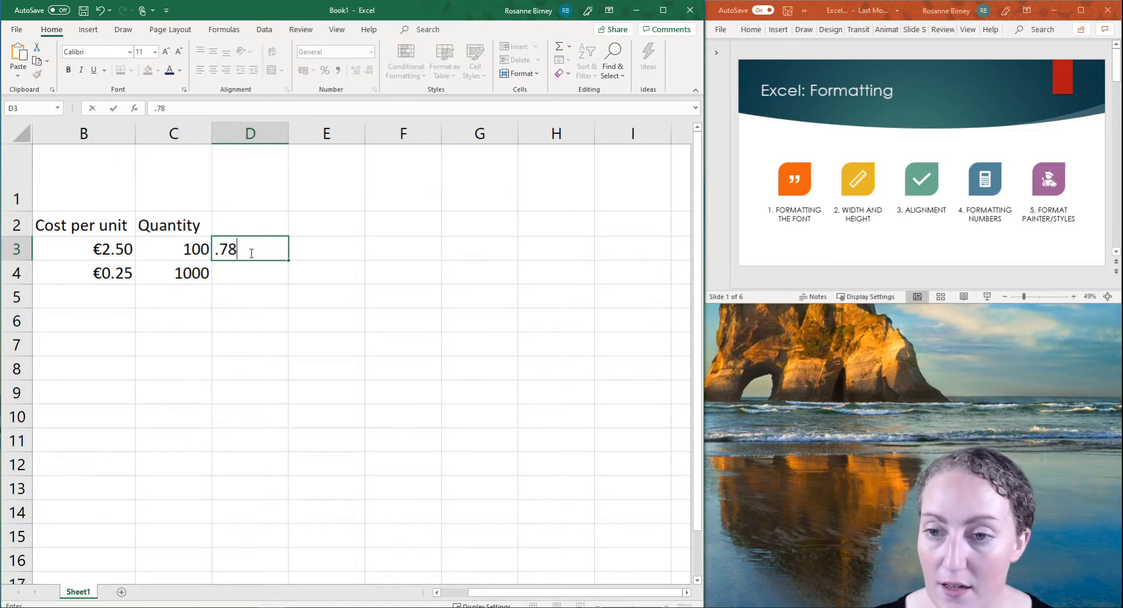
{"action": "key", "text": "Return"}
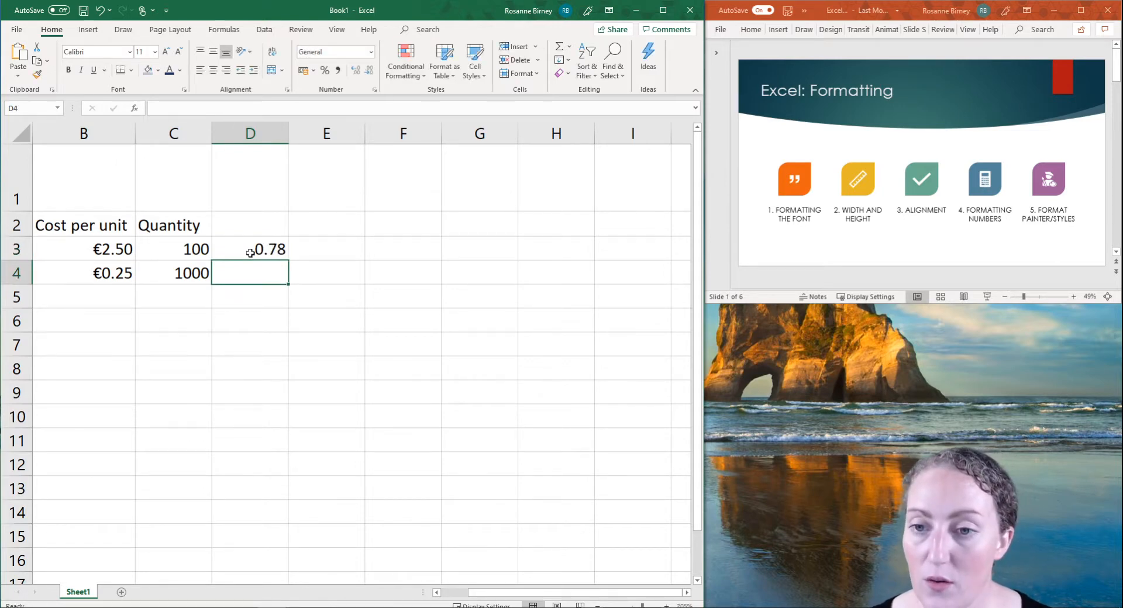
{"action": "left_click", "coordinate": [250, 253]}
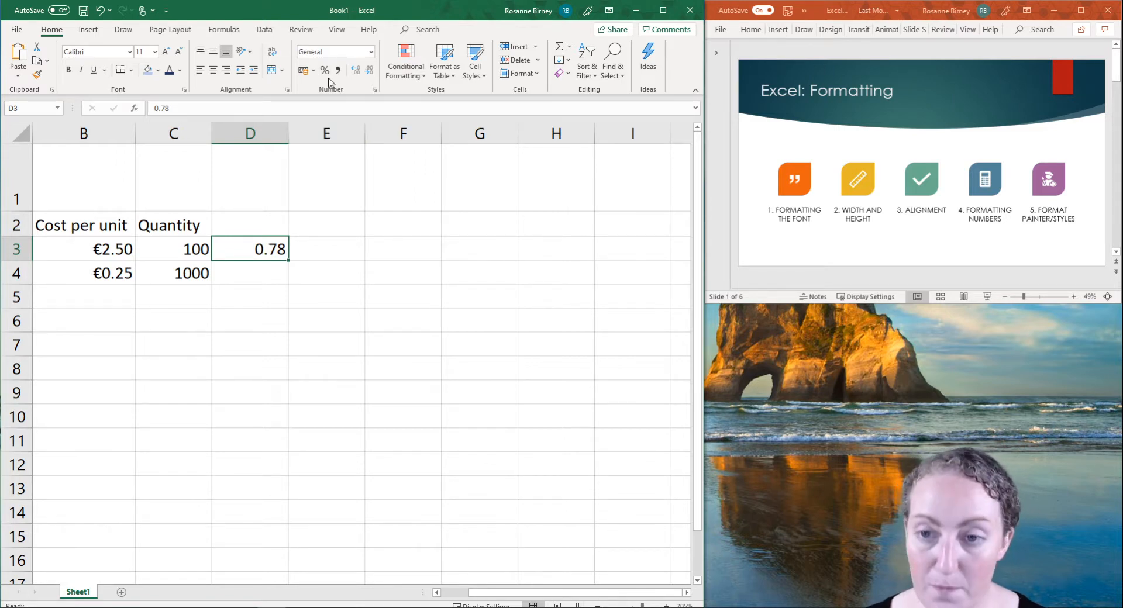
{"action": "key", "text": "super+plus"}
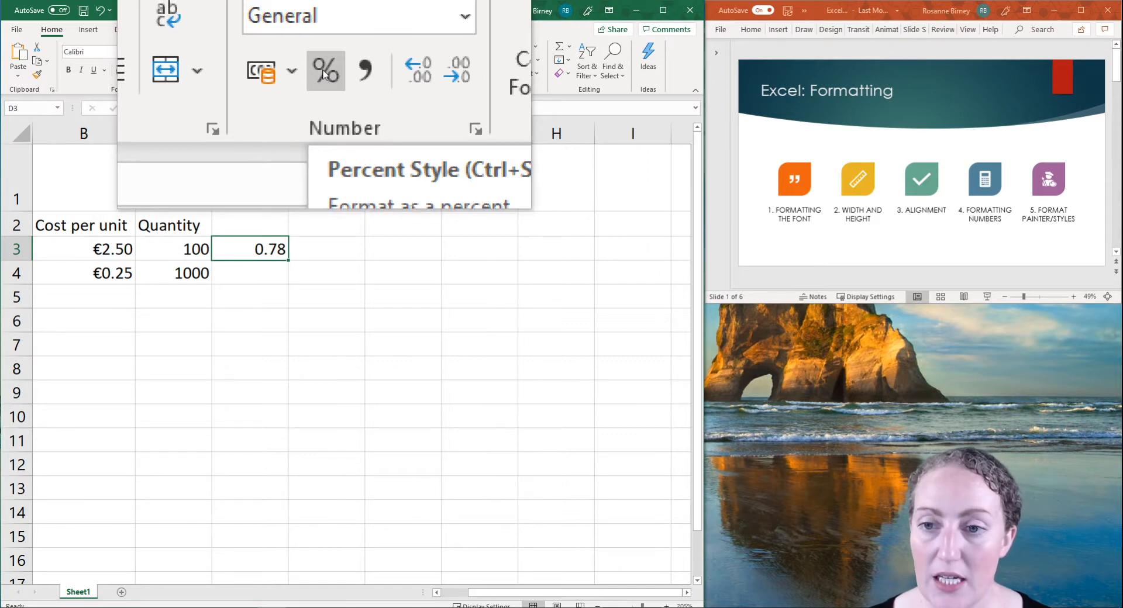
{"action": "left_click", "coordinate": [324, 72]}
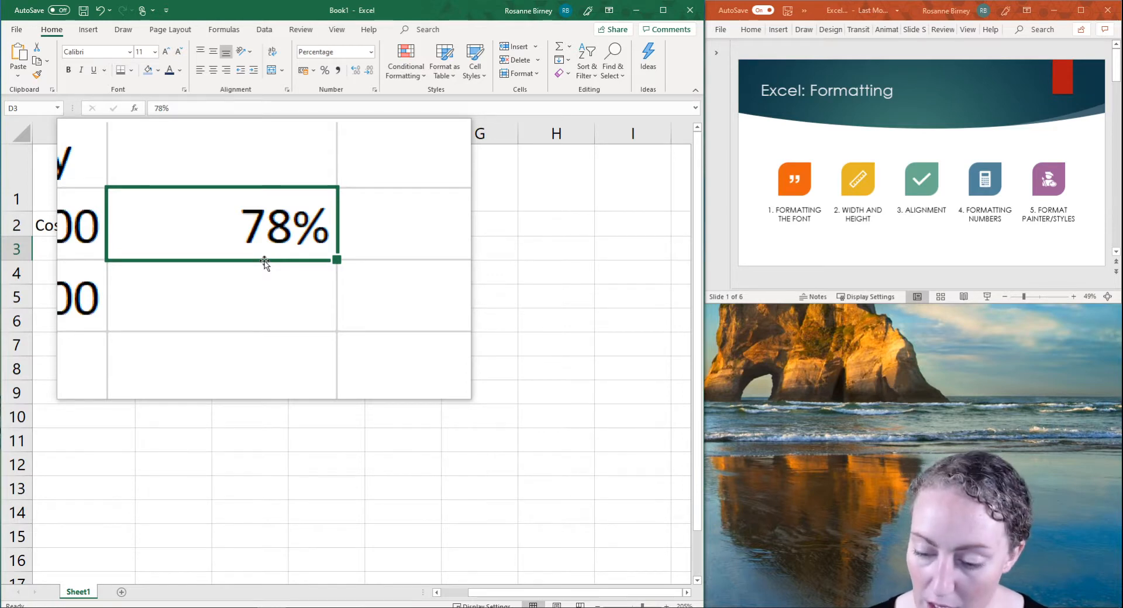
{"action": "key", "text": "super+Escape"}
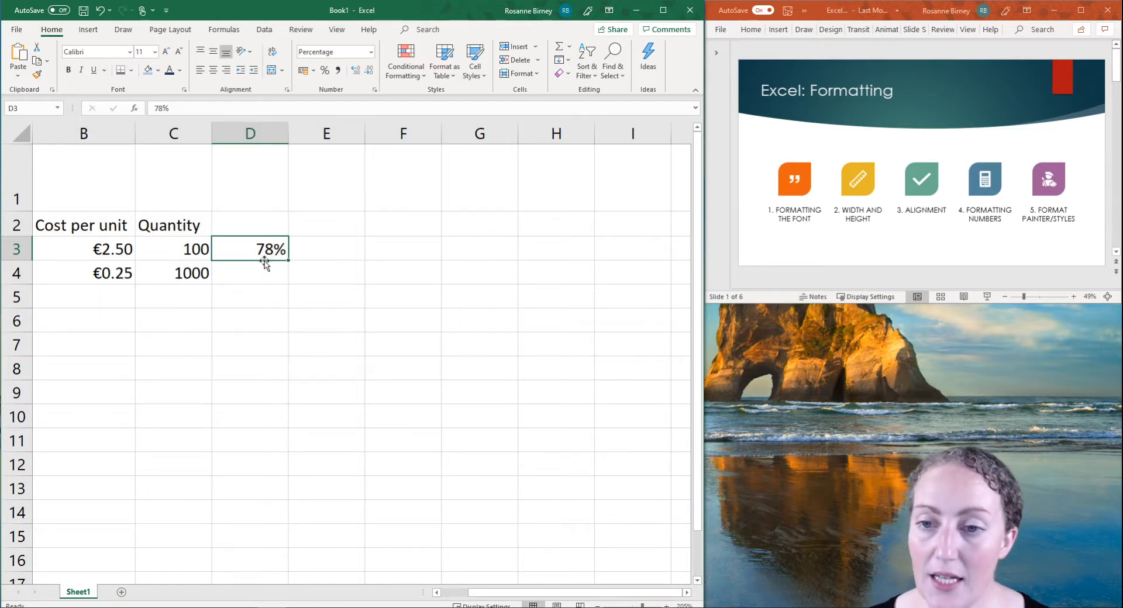
Enter the date 19 sep in cell E3
{"action": "left_click", "coordinate": [334, 248]}
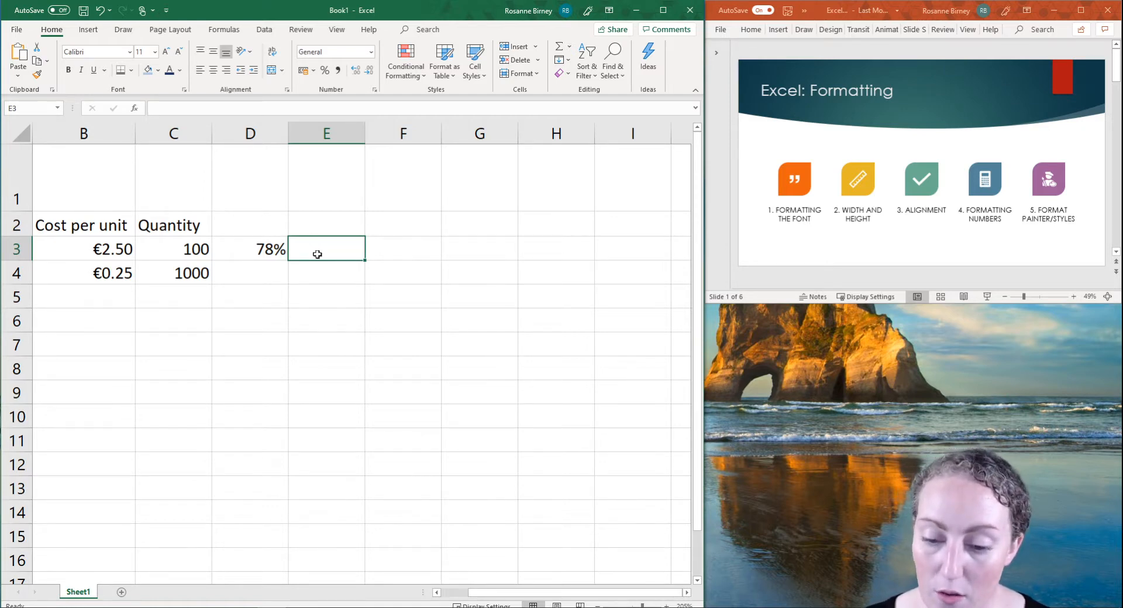
{"action": "type", "text": "19"}
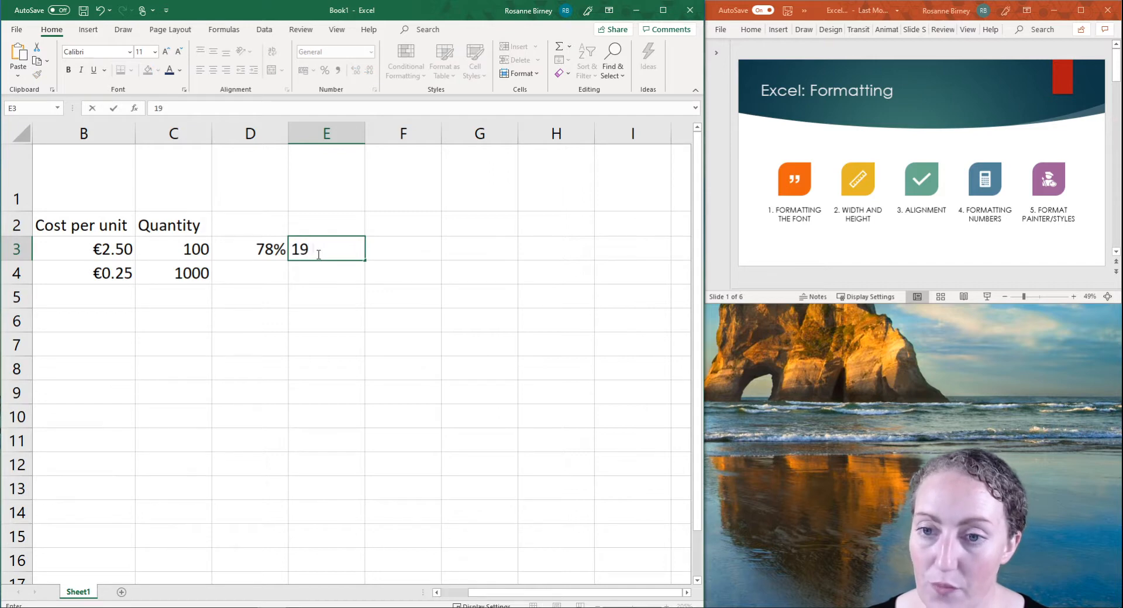
{"action": "type", "text": " sep"}
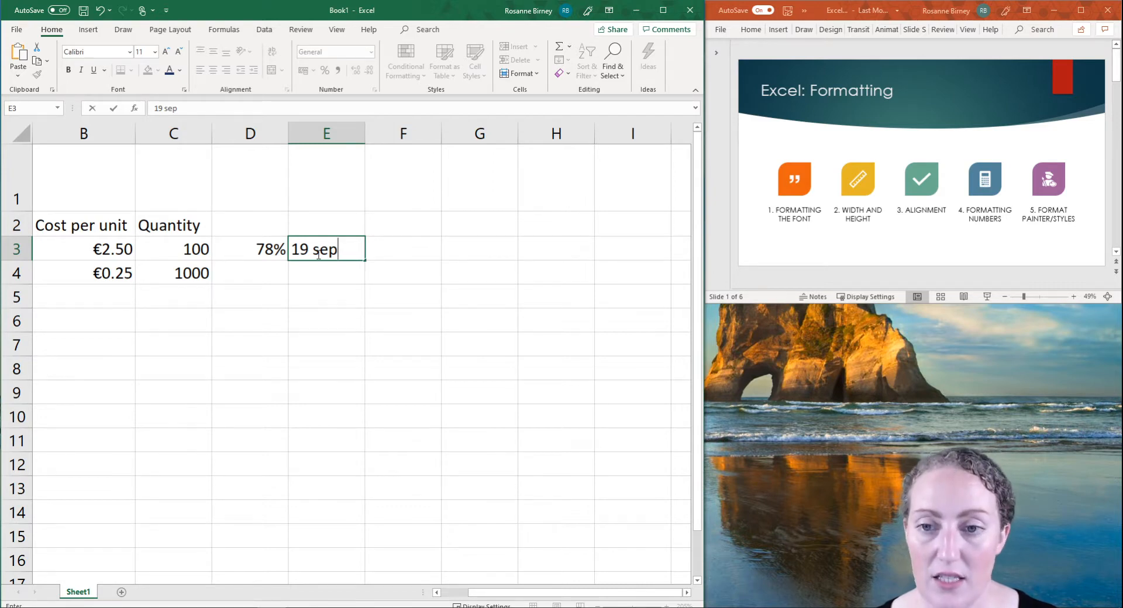
{"action": "key", "text": "Return"}
Format the date in cell E3 with the Date type *14 March 2012 through the Format Cells dialog
{"action": "left_click", "coordinate": [317, 253]}
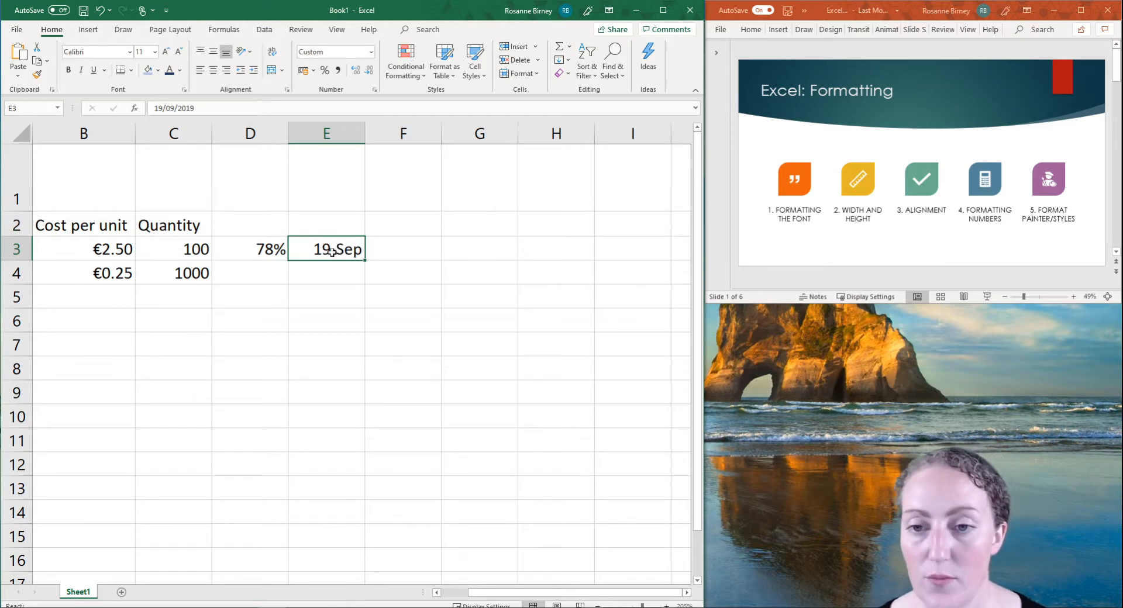
{"action": "right_click", "coordinate": [330, 251]}
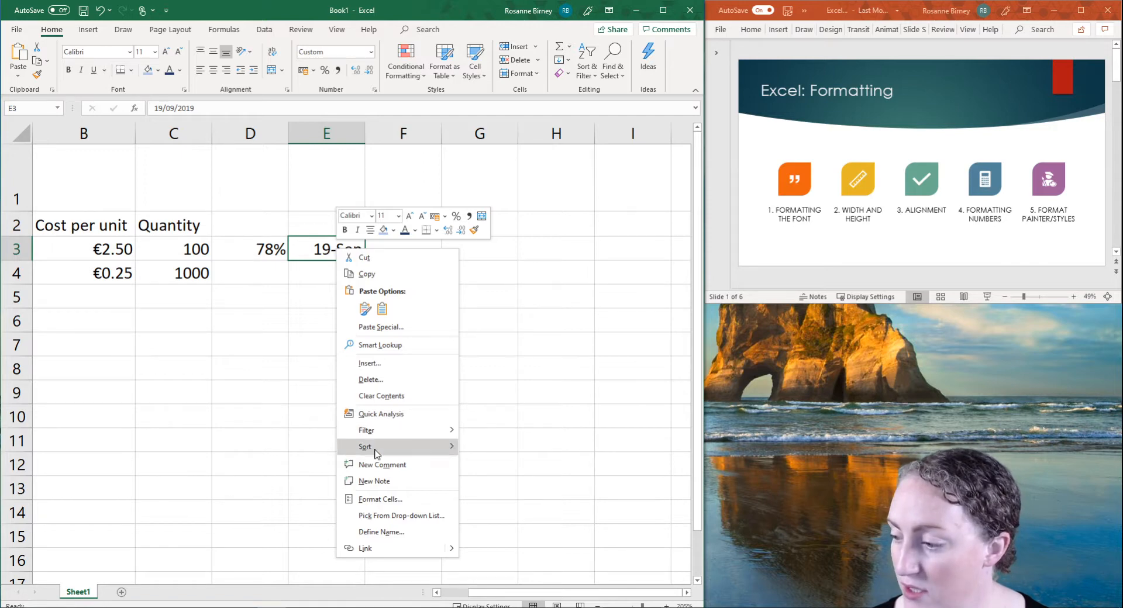
{"action": "left_click", "coordinate": [390, 500]}
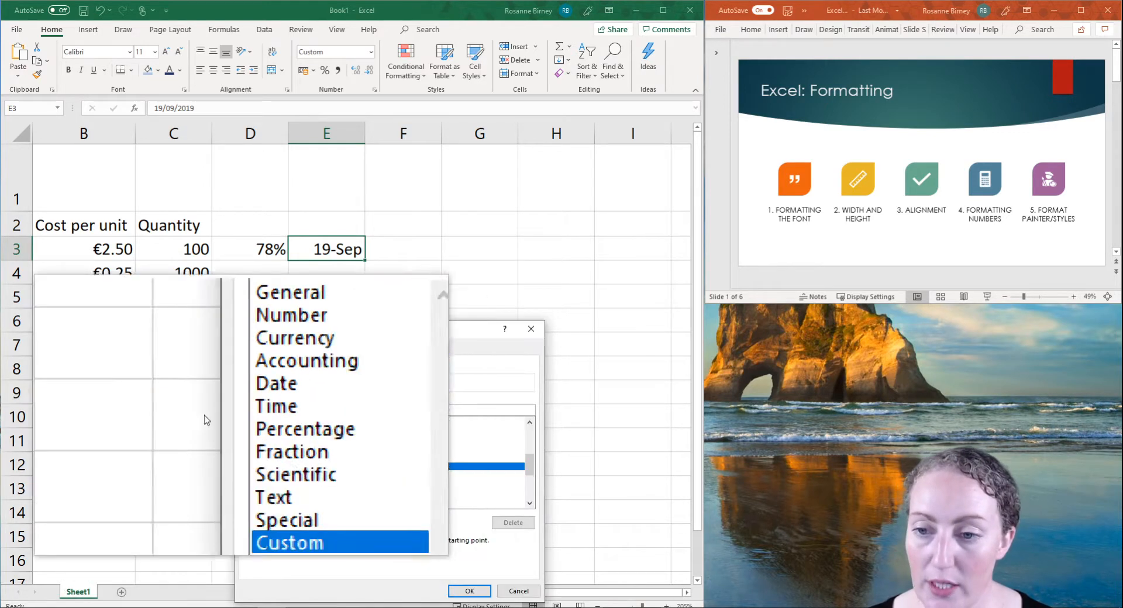
{"action": "left_click", "coordinate": [258, 409]}
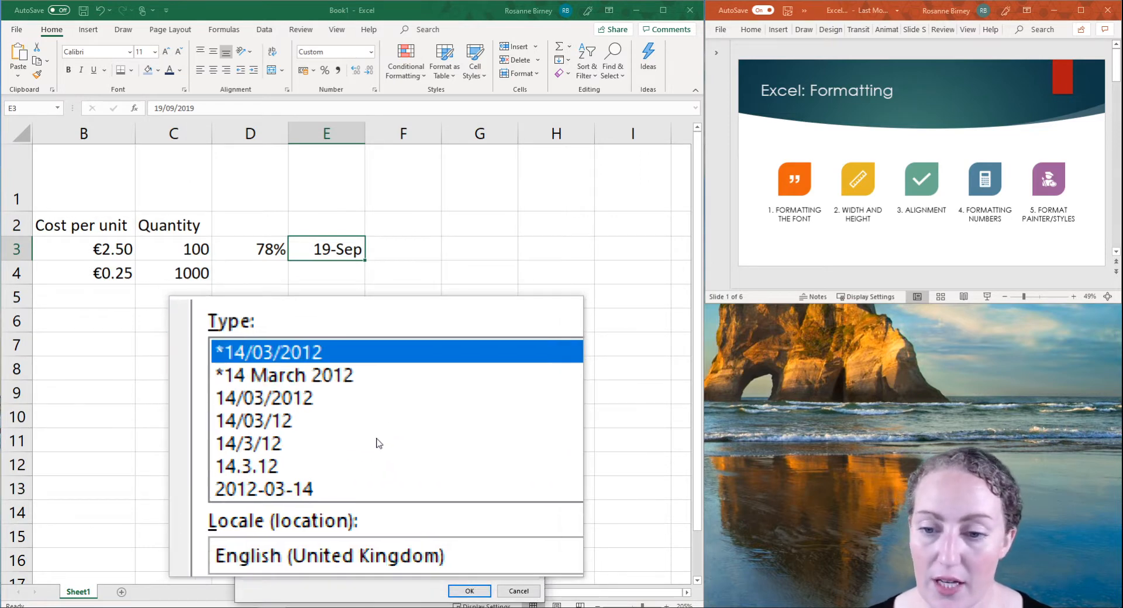
{"action": "left_click", "coordinate": [344, 415]}
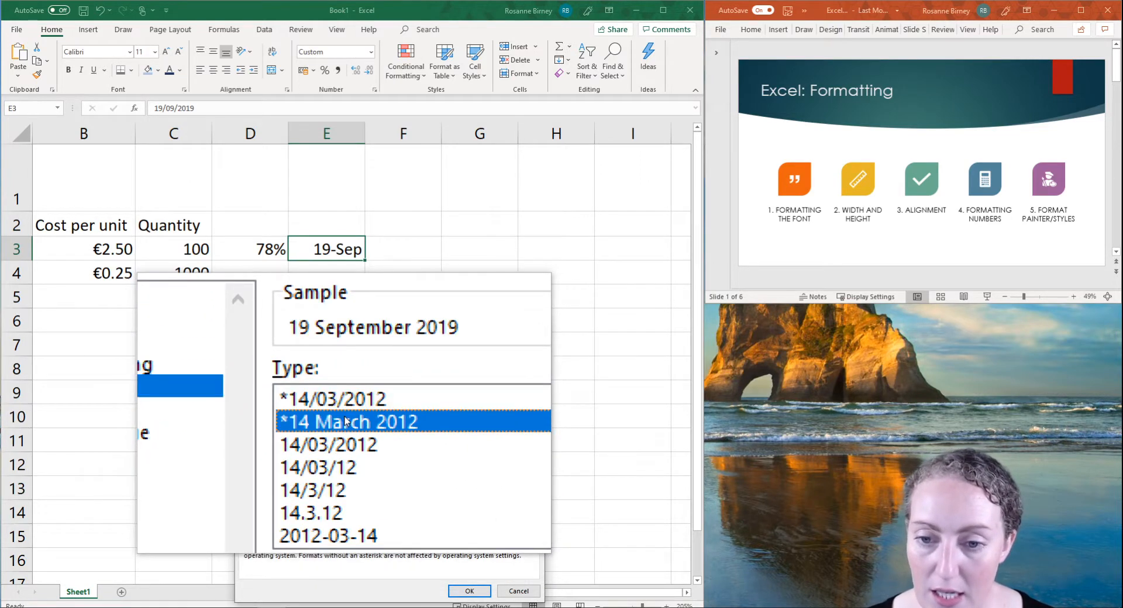
{"action": "left_click", "coordinate": [468, 592]}
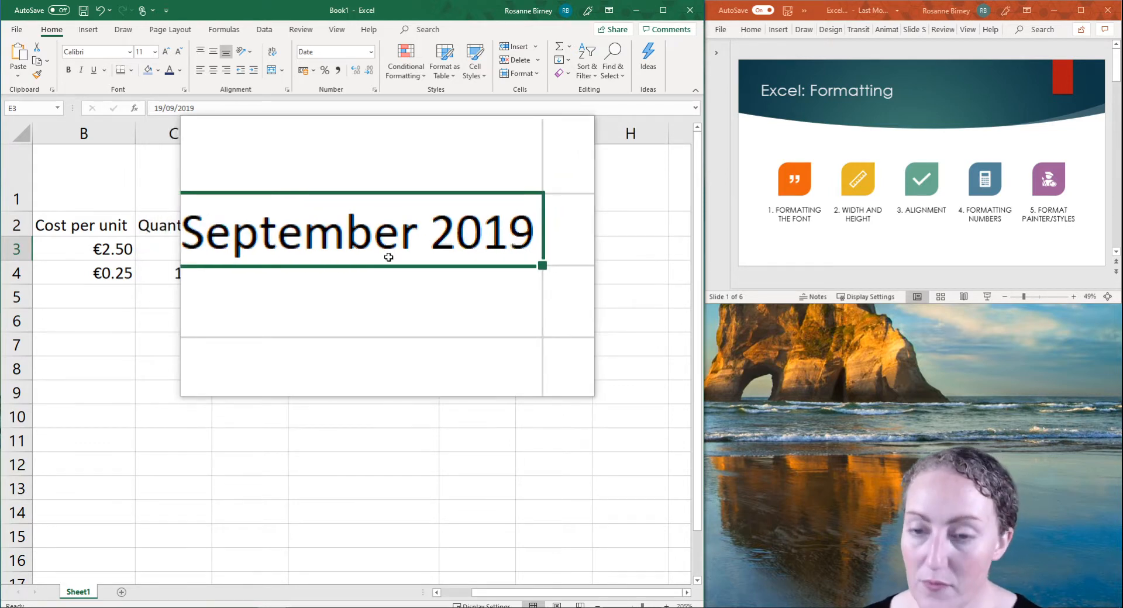
{"action": "key", "text": "super+Escape"}
{"action": "left_click", "coordinate": [325, 346]}
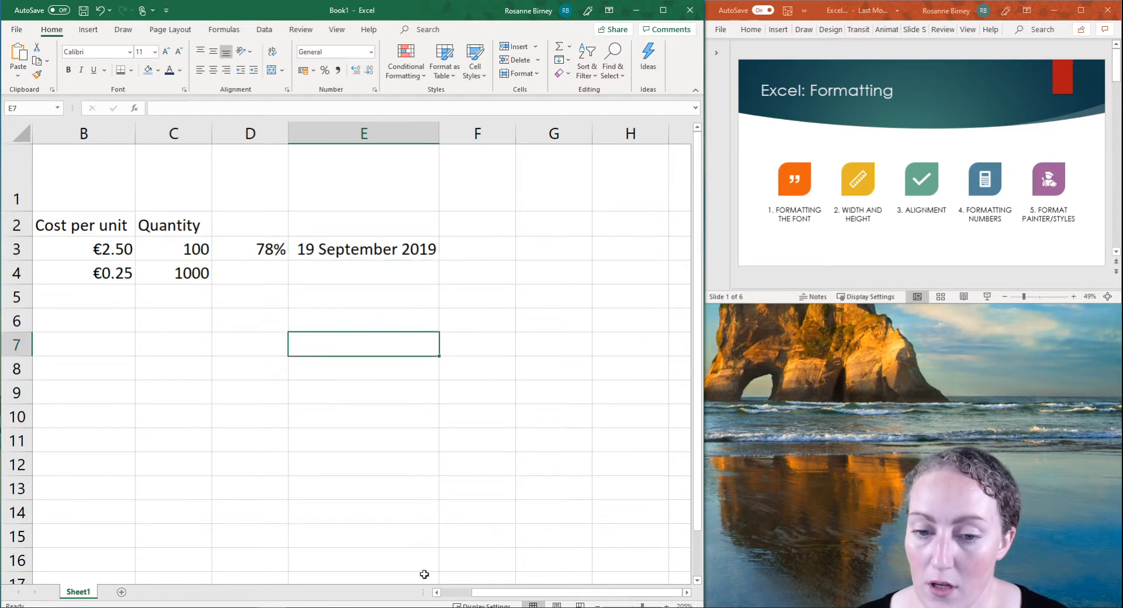
Enter the sample numbers 5.6, 7.8 and 9.34 in cells B7 to B9 below the unit costs
{"action": "left_click_drag", "start_coordinate": [492, 592], "coordinate": [459, 593]}
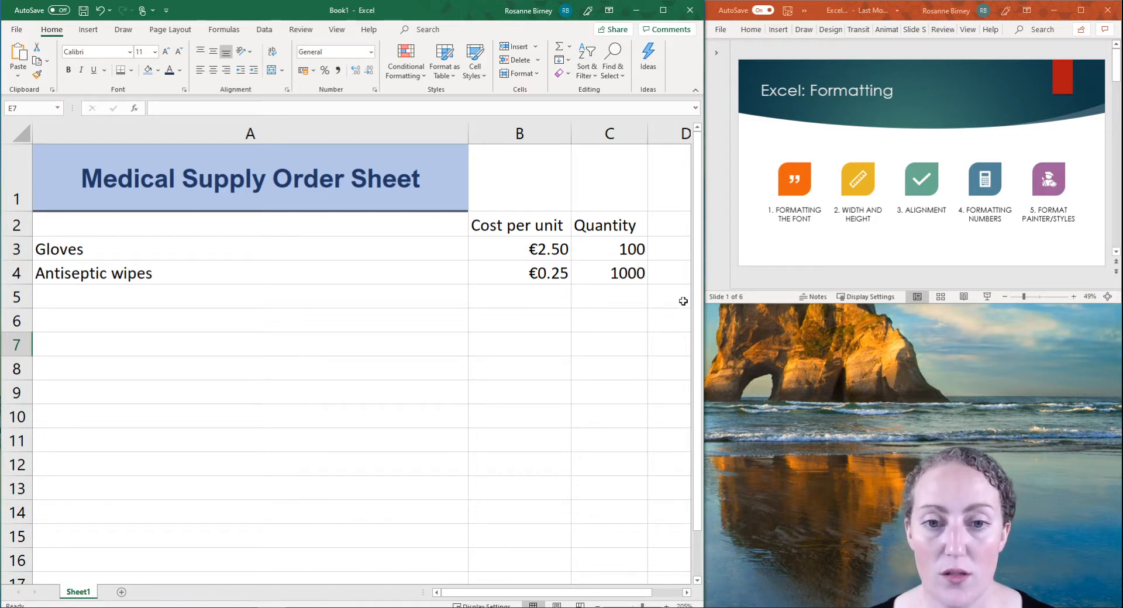
{"action": "left_click", "coordinate": [526, 338]}
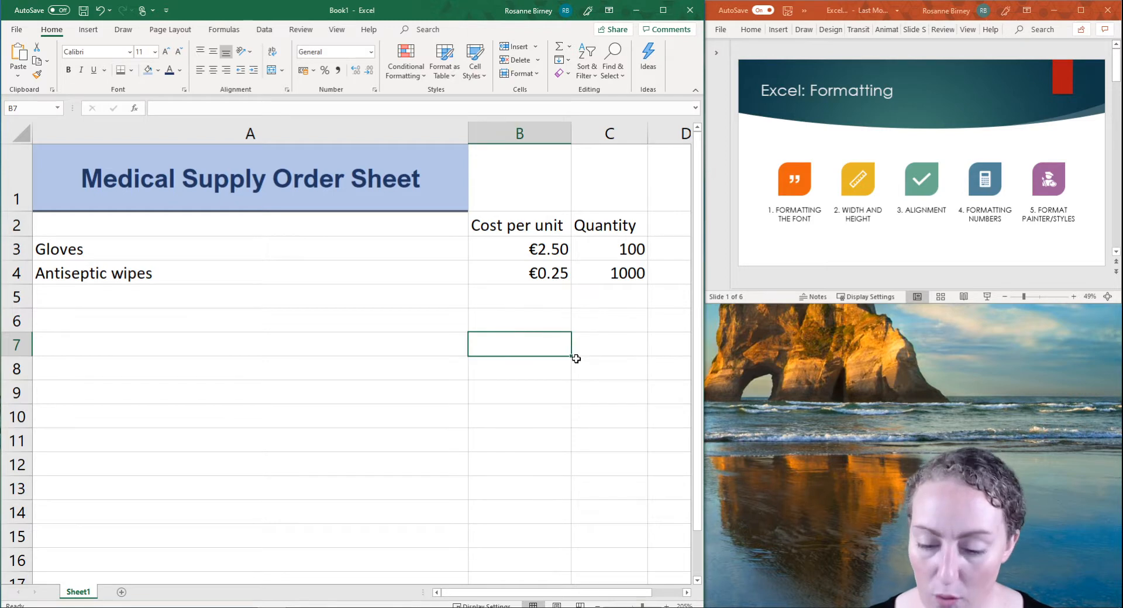
{"action": "type", "text": "5.6"}
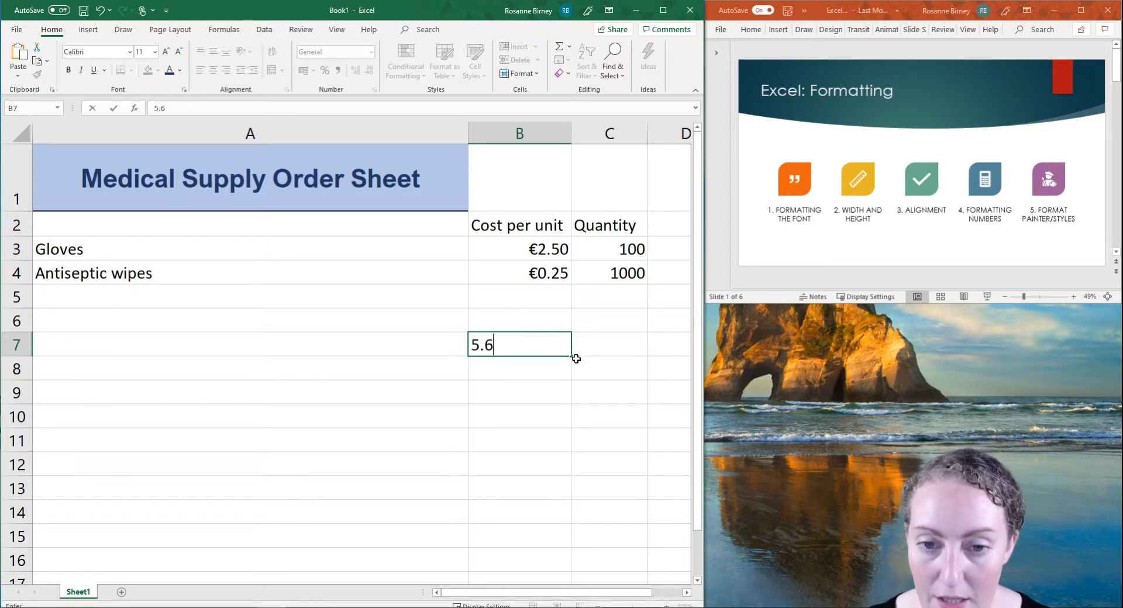
{"action": "key", "text": "Return"}
{"action": "type", "text": "7.8"}
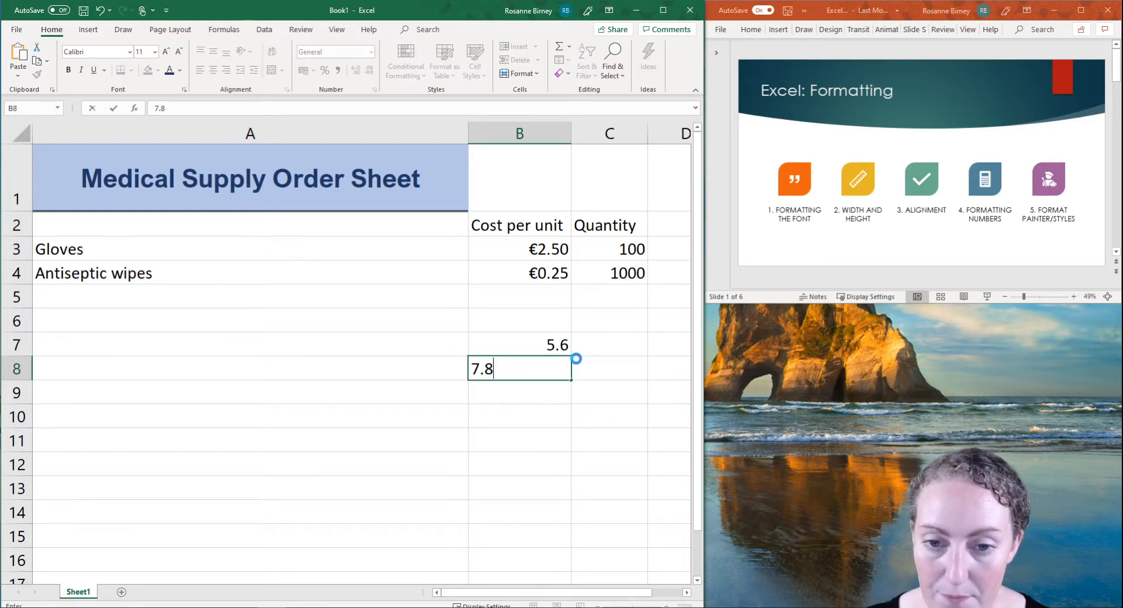
{"action": "key", "text": "Return"}
{"action": "type", "text": "9"}
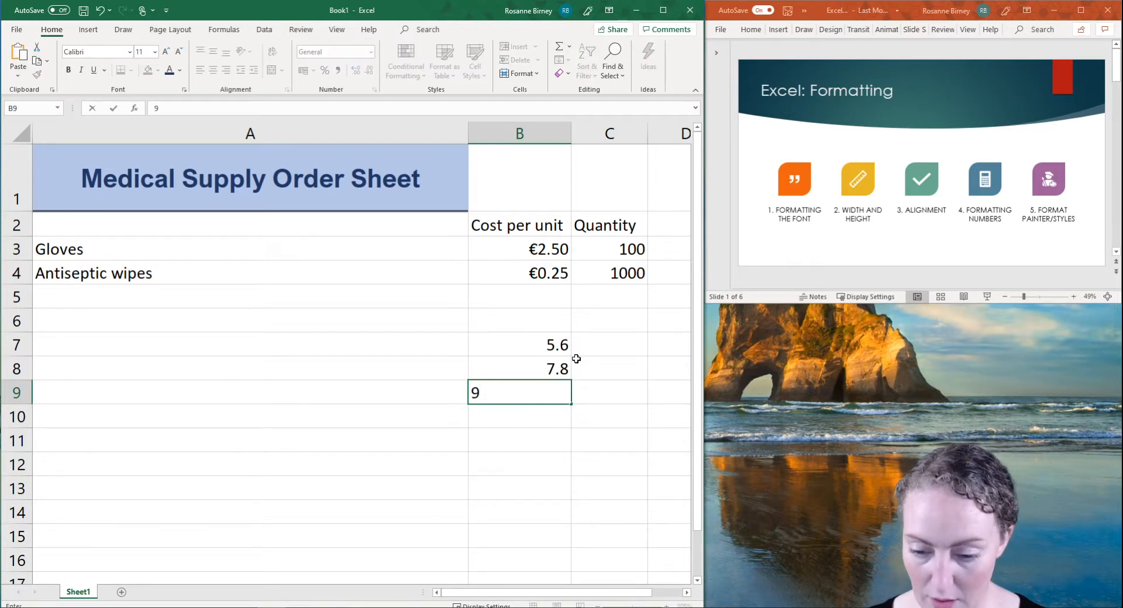
{"action": "type", "text": ".34"}
{"action": "key", "text": "Return"}
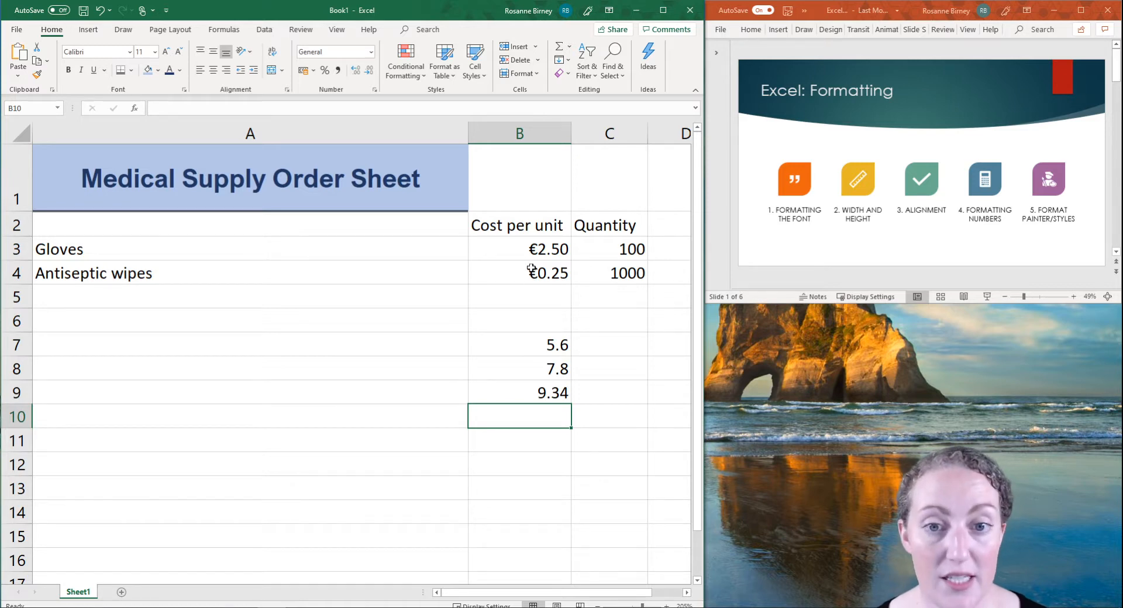
Try copying the euro currency format of cells B3:B4 onto the numbers in B7:B9 with the Format Painter
{"action": "left_click_drag", "start_coordinate": [522, 243], "coordinate": [522, 270]}
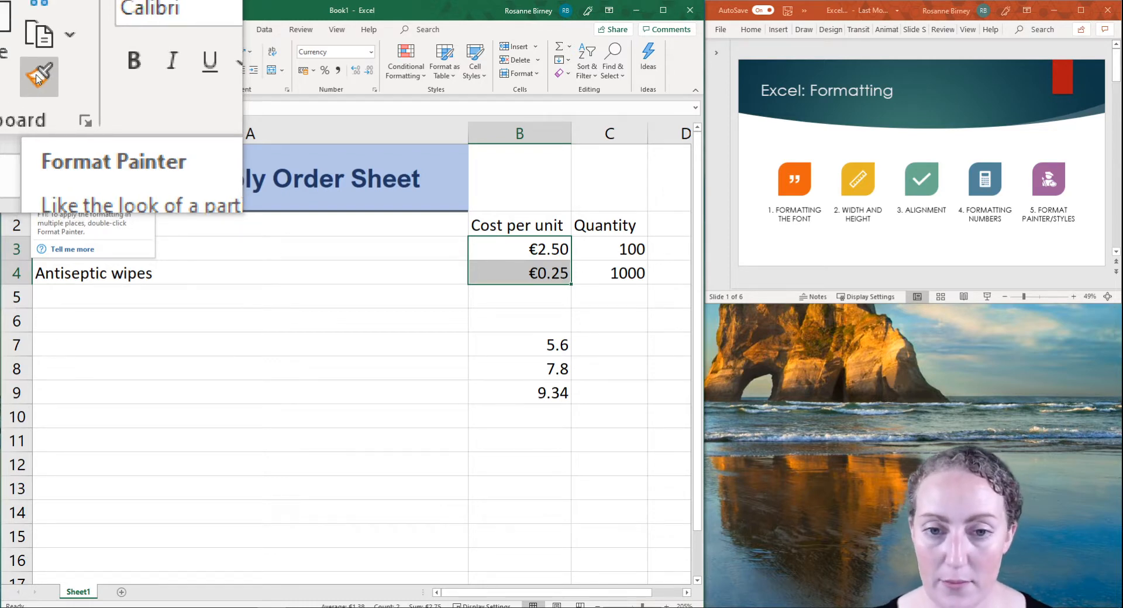
{"action": "left_click", "coordinate": [37, 74]}
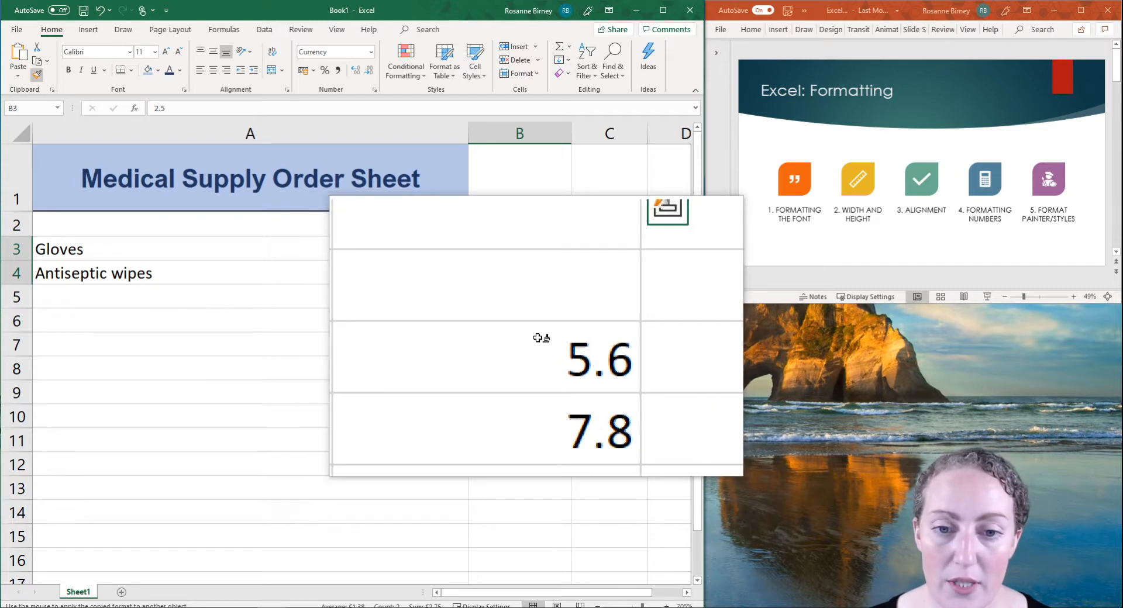
{"action": "mouse_move", "coordinate": [541, 333]}
{"action": "left_mouse_down"}
{"action": "mouse_move", "coordinate": [514, 384]}
{"action": "mouse_move", "coordinate": [509, 371]}
{"action": "mouse_move", "coordinate": [534, 385]}
{"action": "left_mouse_up"}
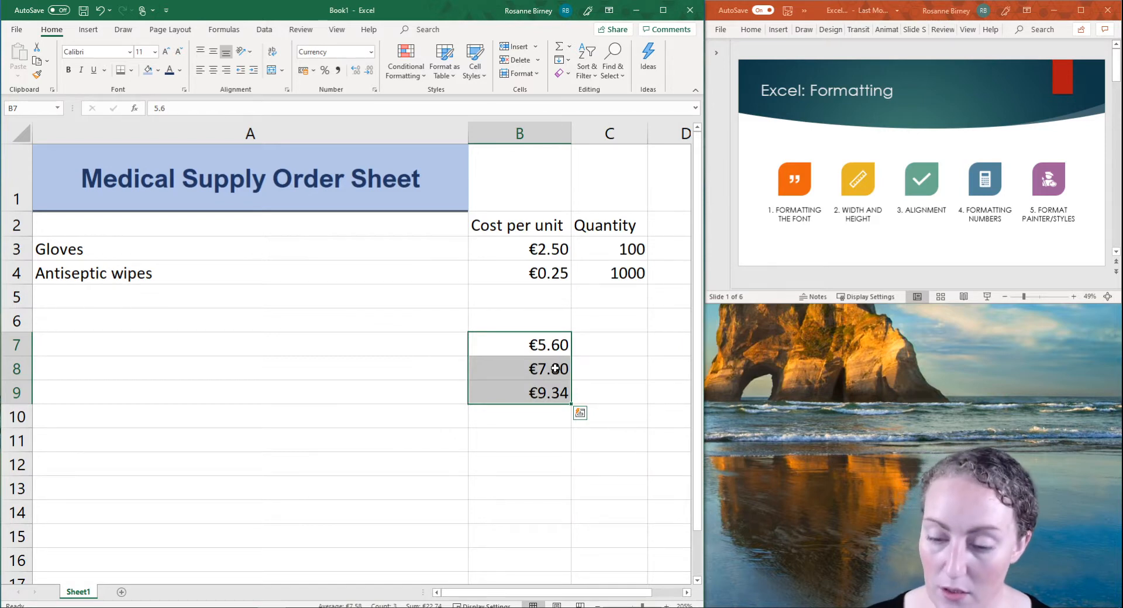
Undo the format painting and the last number entry, and enter 2.5 in cell B9
{"action": "key", "text": "ctrl+z"}
{"action": "key", "text": "ctrl+z"}
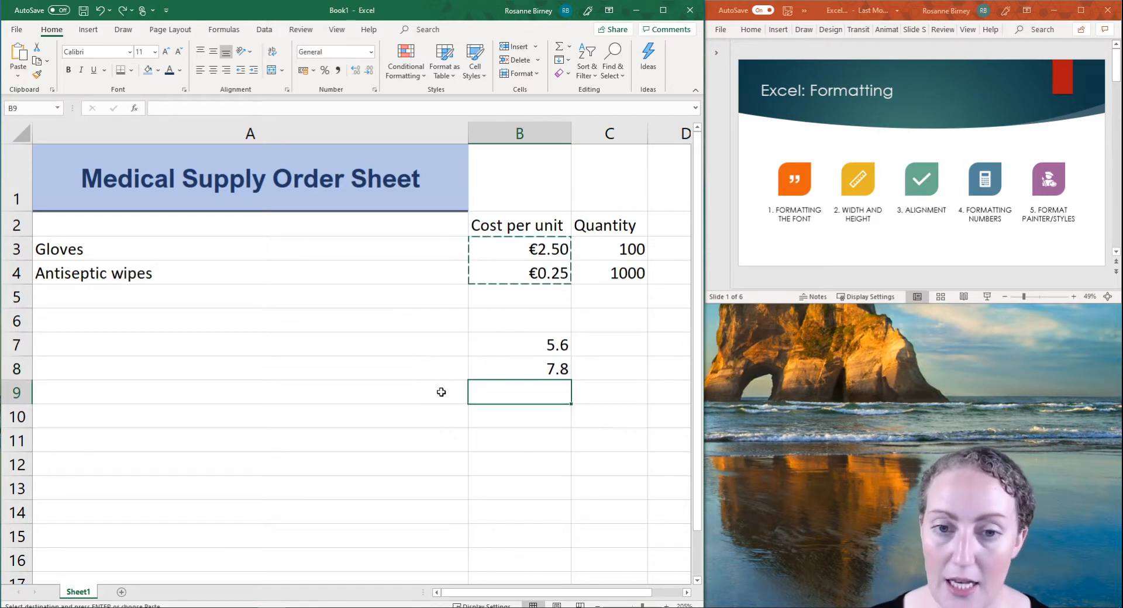
{"action": "left_click", "coordinate": [440, 393]}
{"action": "left_click", "coordinate": [556, 396]}
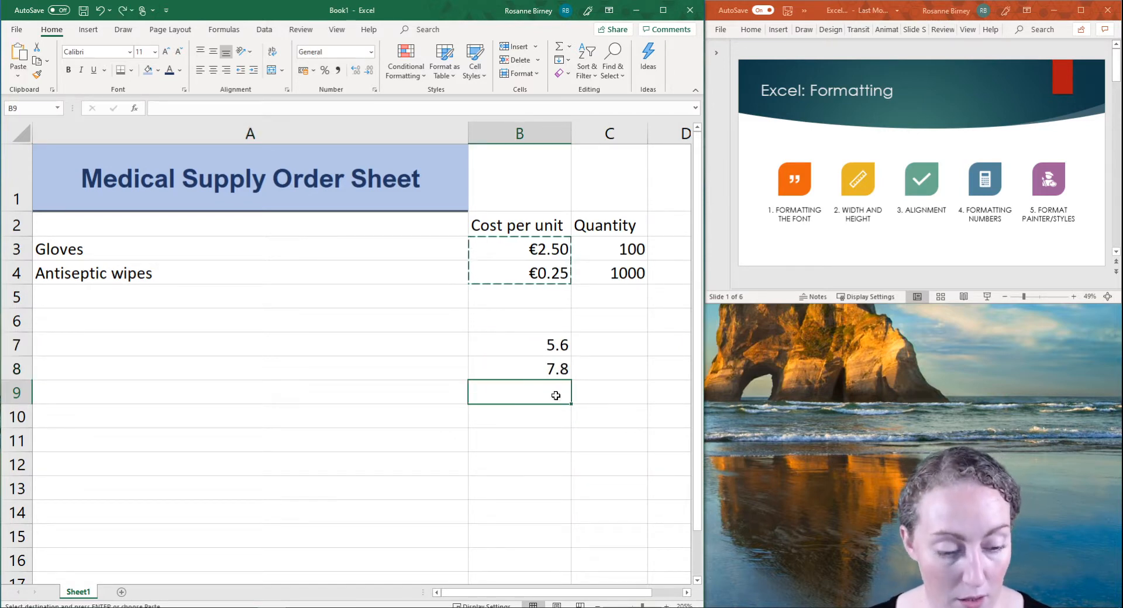
{"action": "type", "text": "2.5"}
{"action": "key", "text": "Return"}
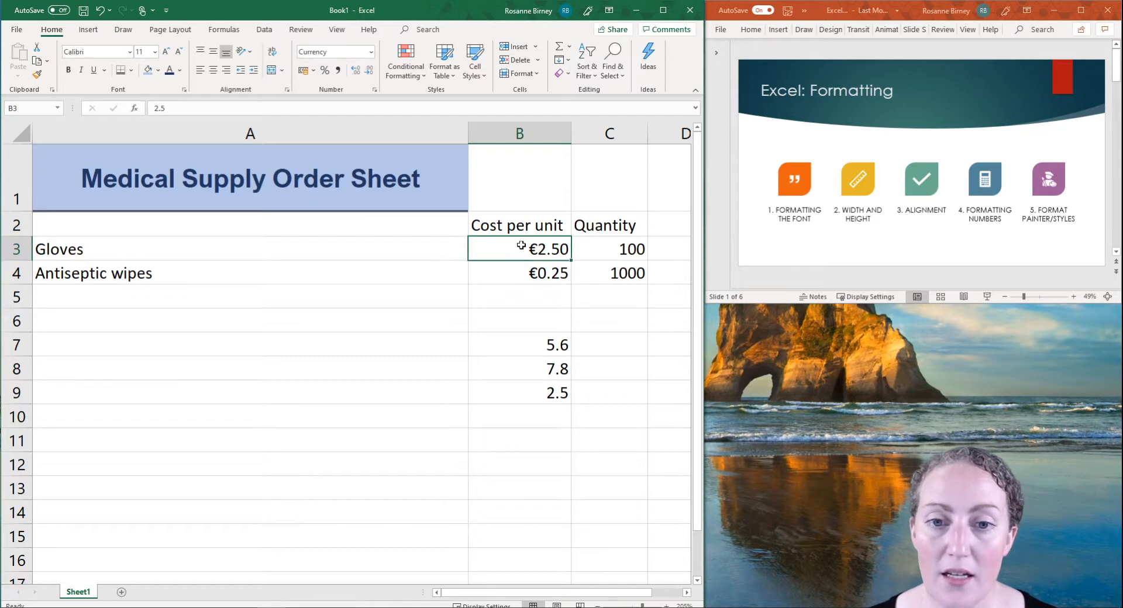
Copy the euro currency format of cells B3:B4 onto the numbers in B7:B9 with the Format Painter
{"action": "left_click_drag", "start_coordinate": [521, 247], "coordinate": [521, 273]}
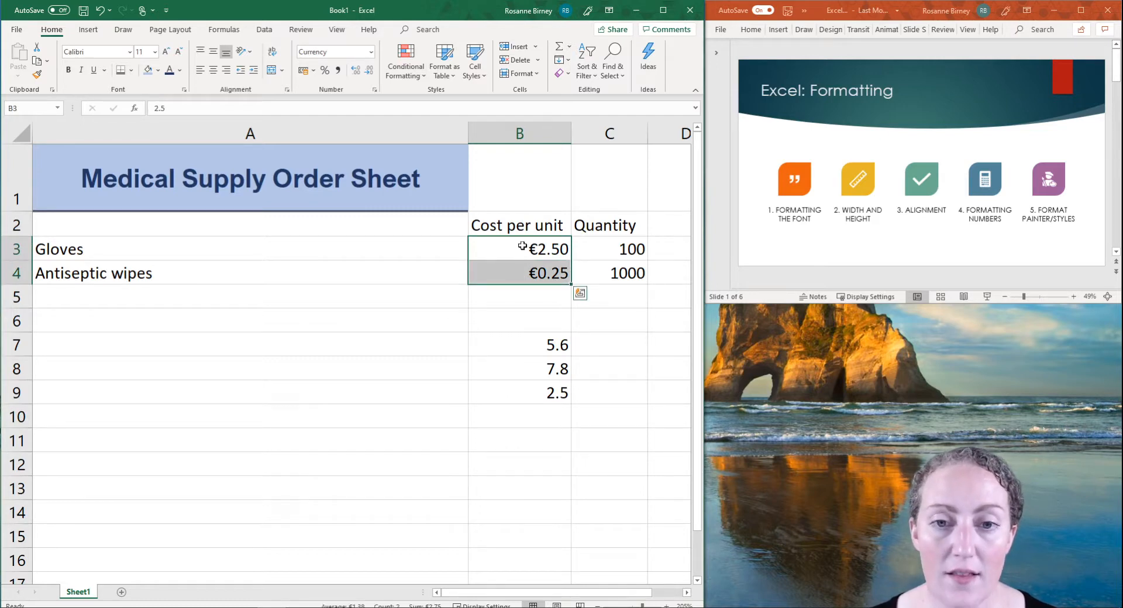
{"action": "left_click", "coordinate": [36, 75]}
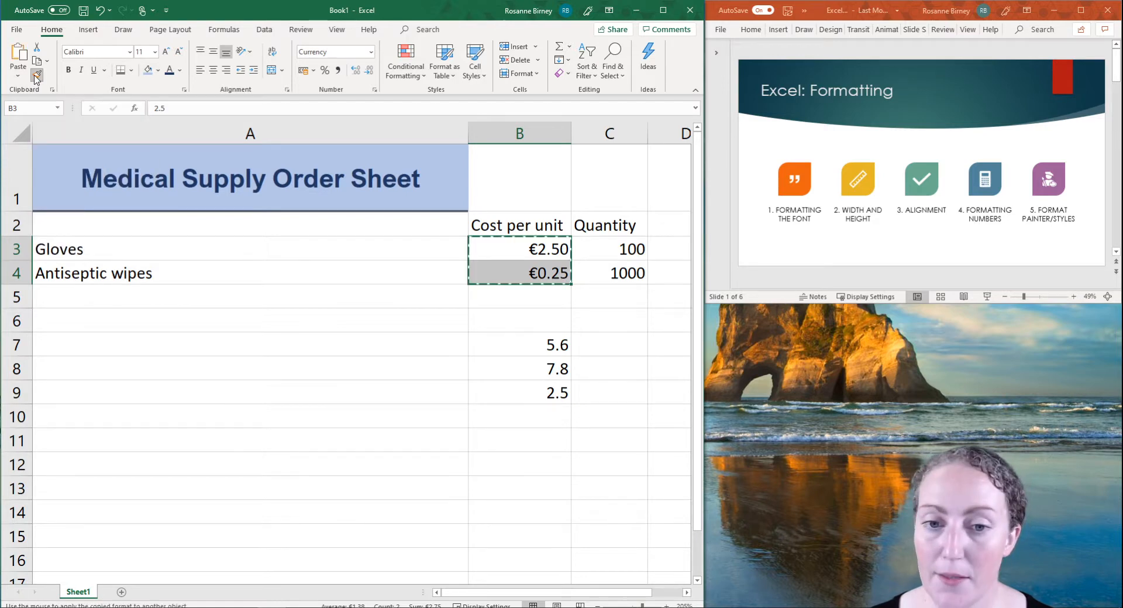
{"action": "left_click_drag", "start_coordinate": [526, 344], "coordinate": [530, 393]}
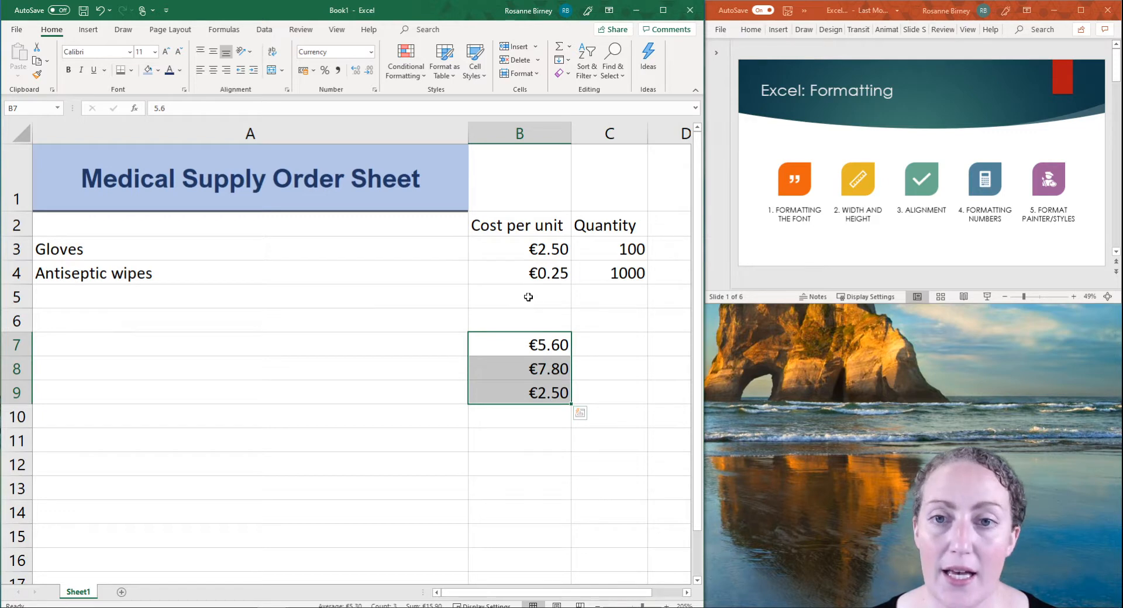
{"action": "left_click", "coordinate": [430, 265]}
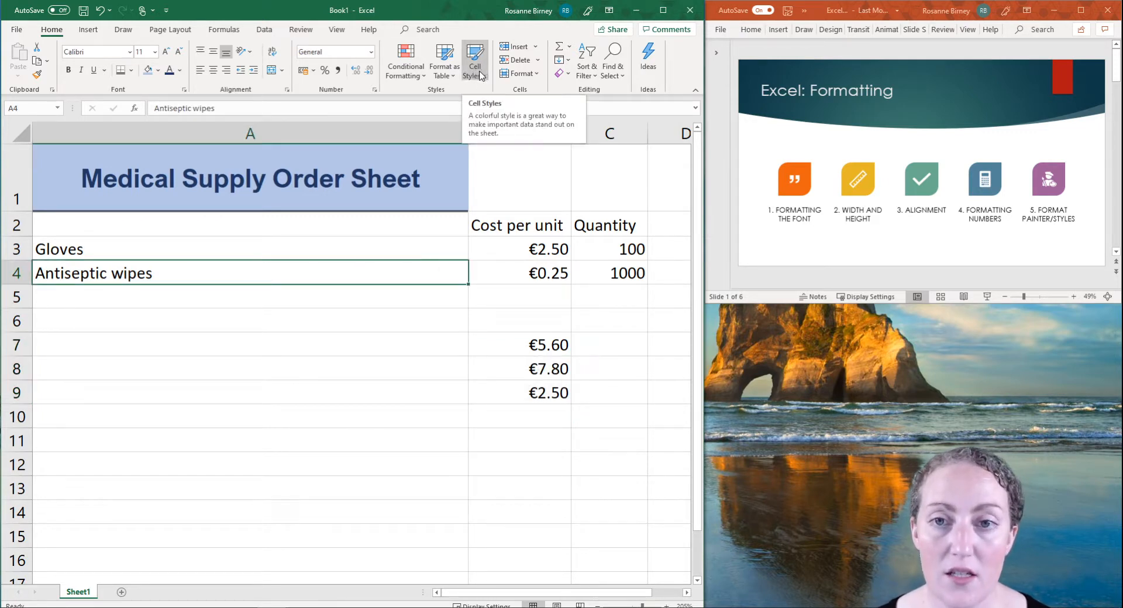
{"action": "left_click", "coordinate": [475, 65]}
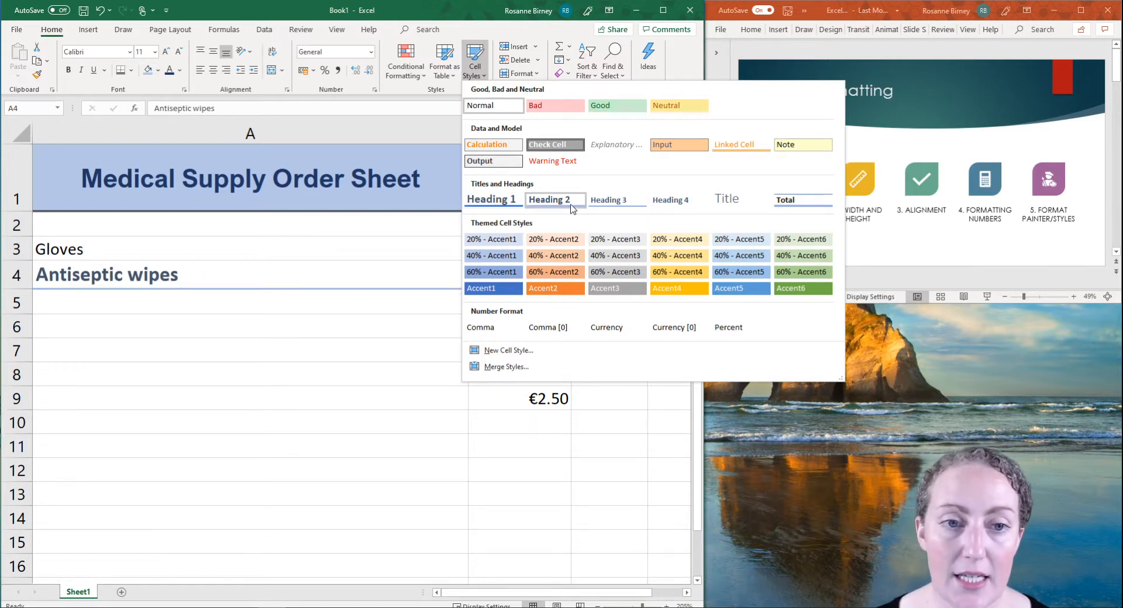
{"action": "left_click", "coordinate": [471, 396]}
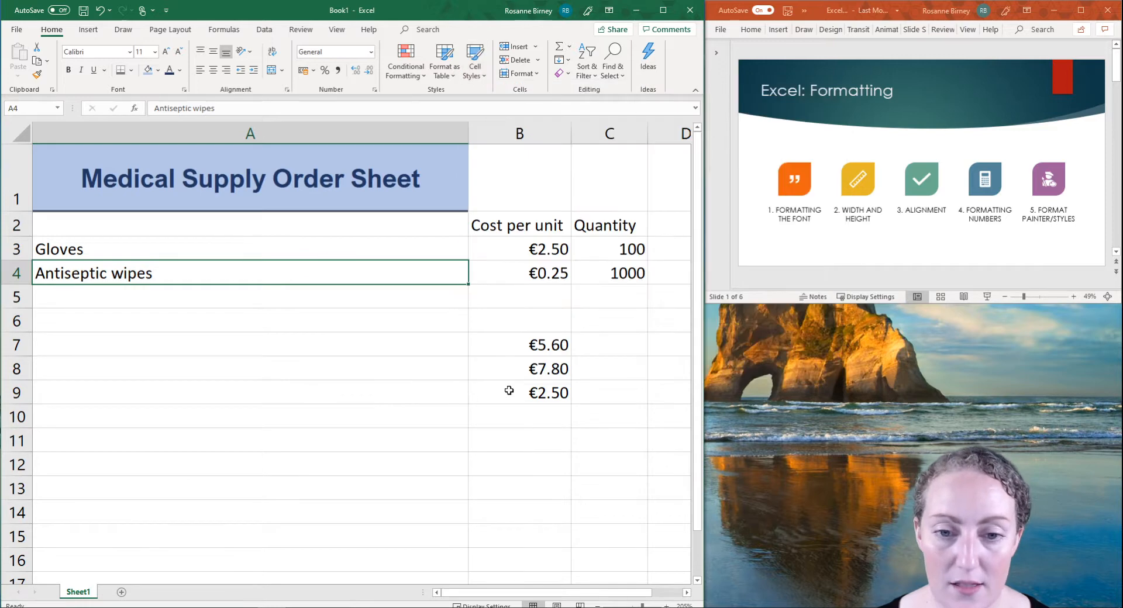
Apply the Total cell style to the number in cell B9
{"action": "left_click", "coordinate": [509, 389]}
{"action": "left_click", "coordinate": [484, 71]}
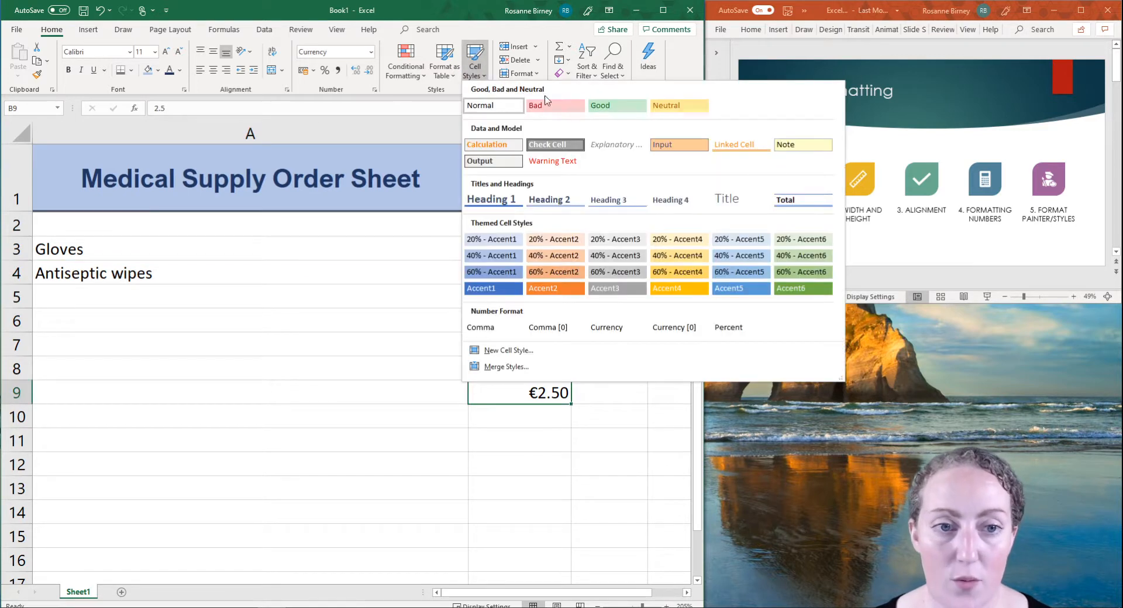
{"action": "left_click", "coordinate": [822, 203]}
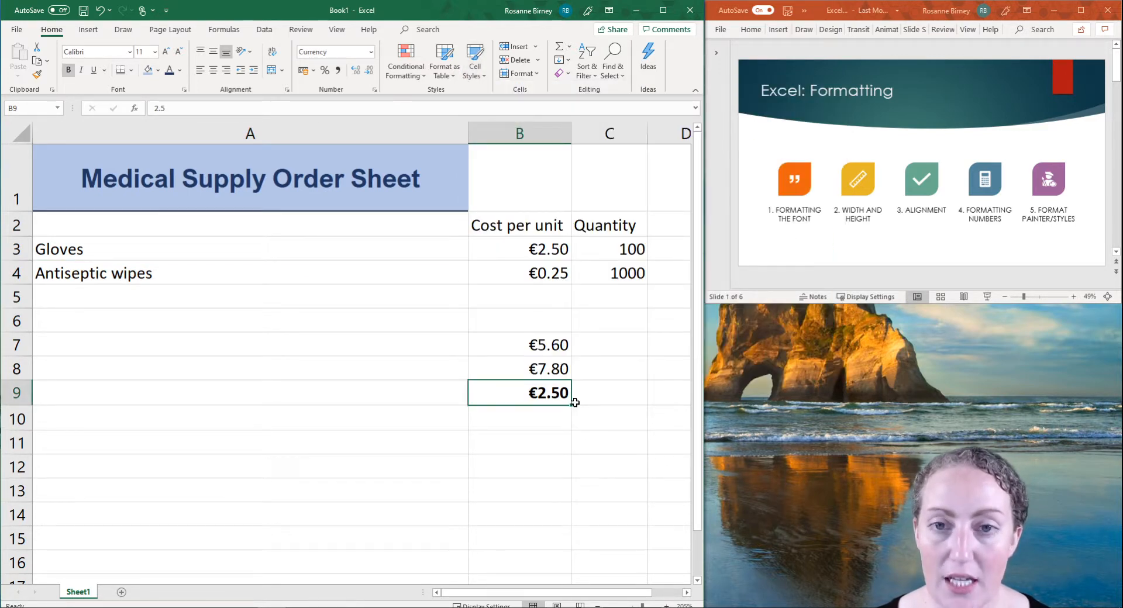
{"action": "left_click", "coordinate": [475, 75]}
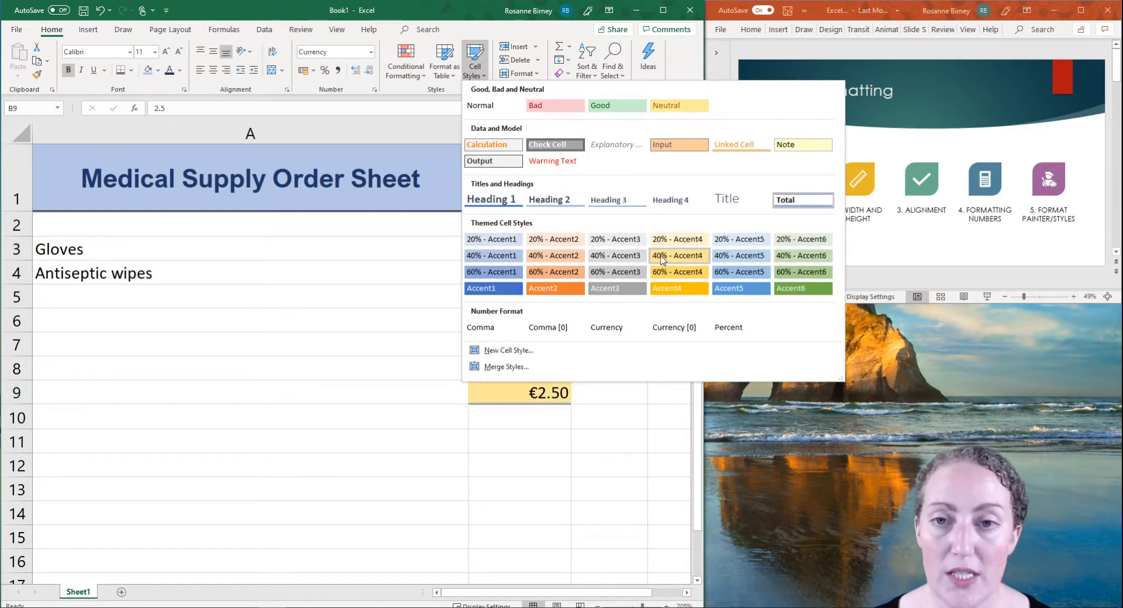
{"action": "left_click", "coordinate": [402, 75]}
{"action": "left_click", "coordinate": [407, 73]}
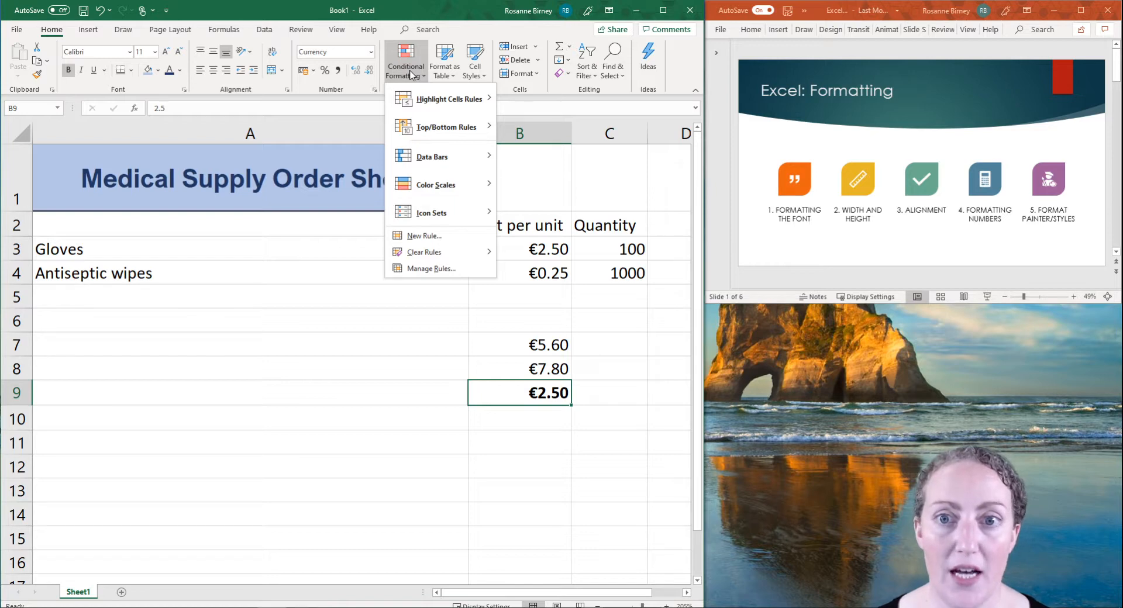
{"action": "key", "text": "Escape"}
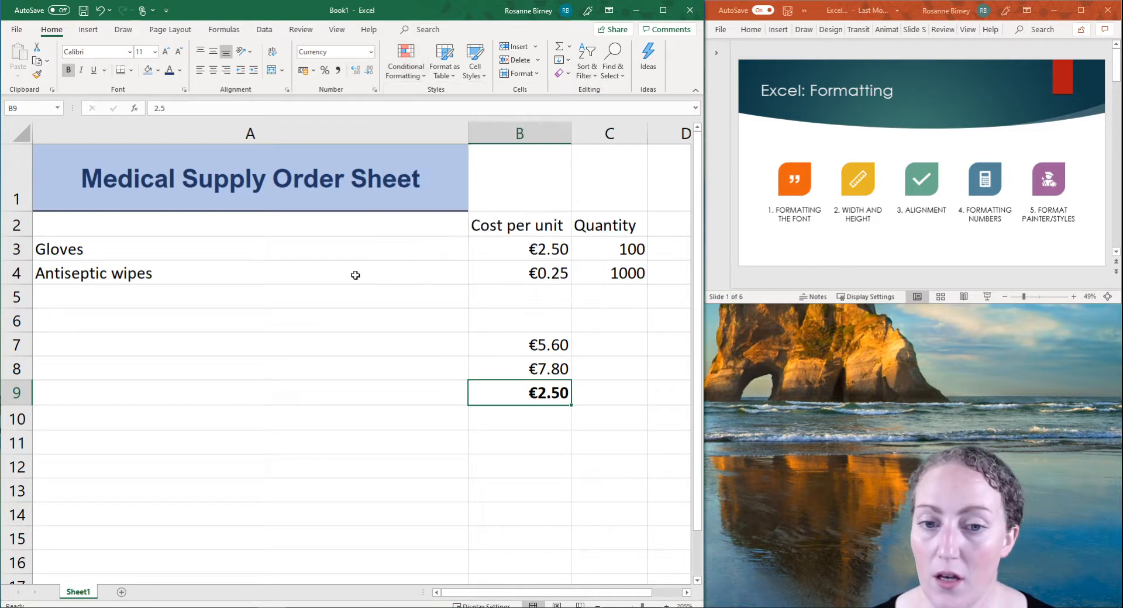